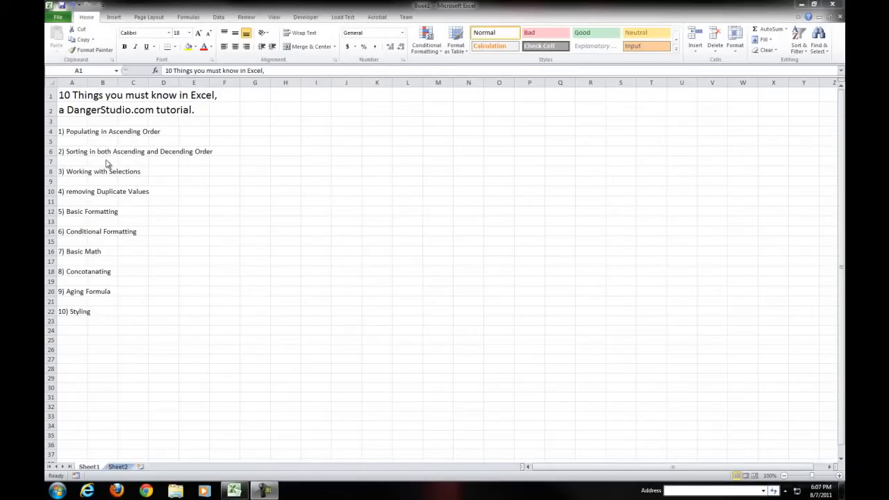
pyautogui.click(161, 317)
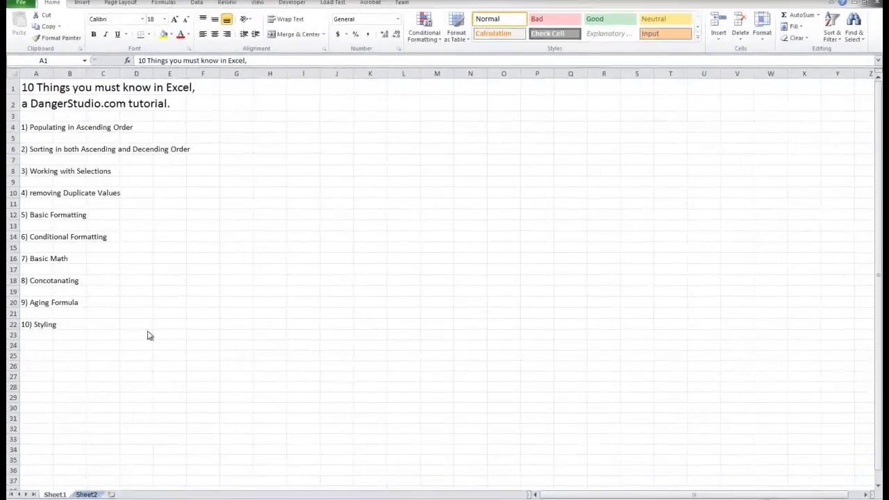
pyautogui.click(84, 334)
pyautogui.moveTo(21, 326); pyautogui.dragTo(184, 74)
pyautogui.click(63, 190)
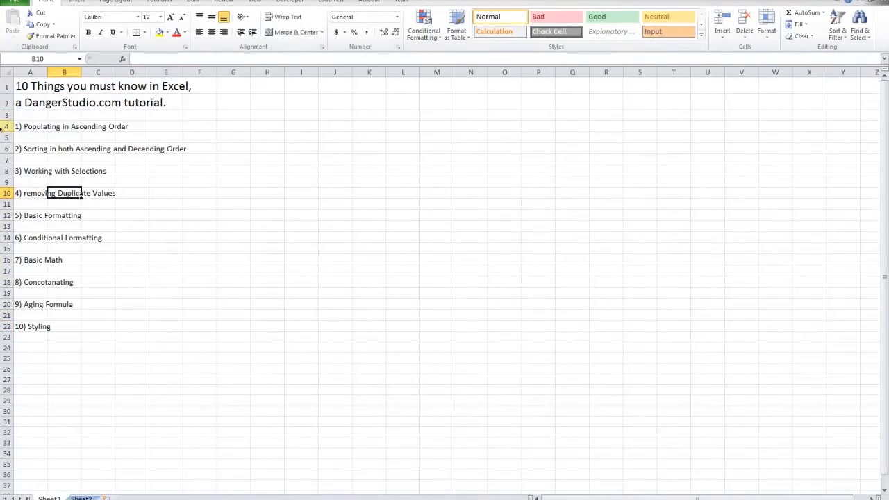
# Make the row containing "1) Populating in Ascending Order" bold in the Sheet1 topic list
pyautogui.click(6, 126)
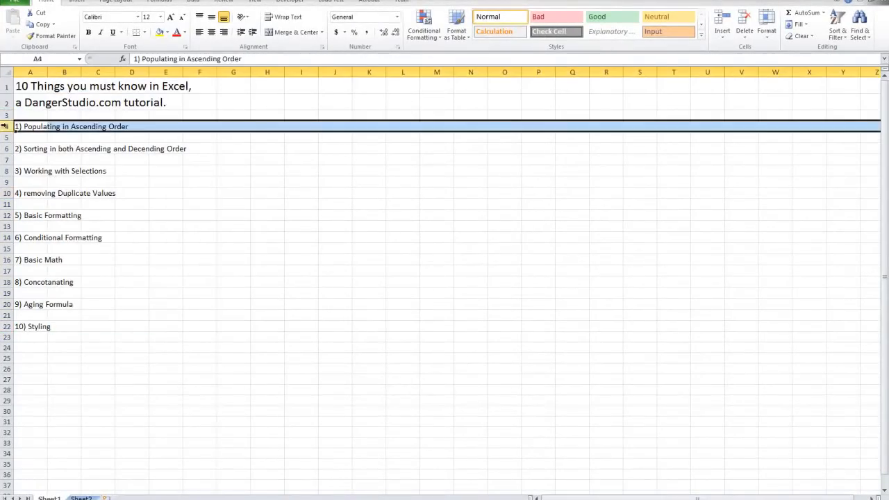
pyautogui.click(88, 33)
pyautogui.click(43, 139)
pyautogui.moveTo(50, 127); pyautogui.dragTo(139, 126)
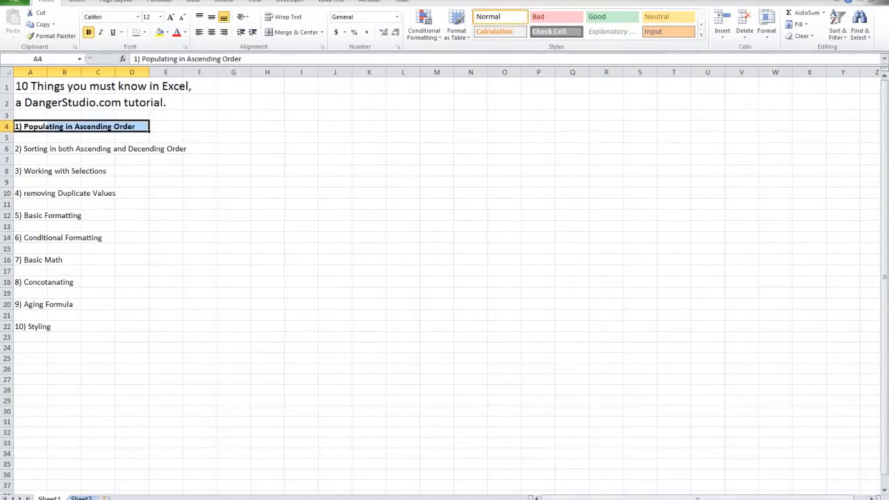
# Switch to Sheet2 and enter 123 in cell A1
pyautogui.click(81, 498)
pyautogui.click(132, 177)
pyautogui.click(33, 84)
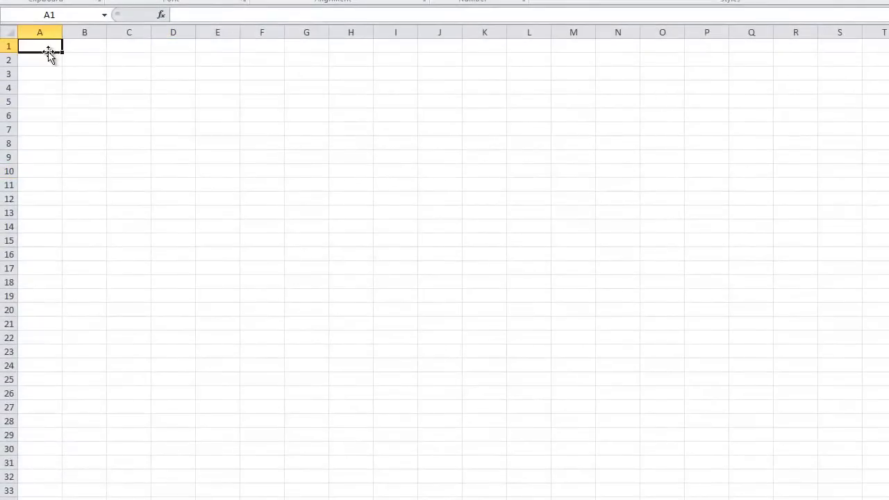
pyautogui.write('123')
pyautogui.click(395, 394)
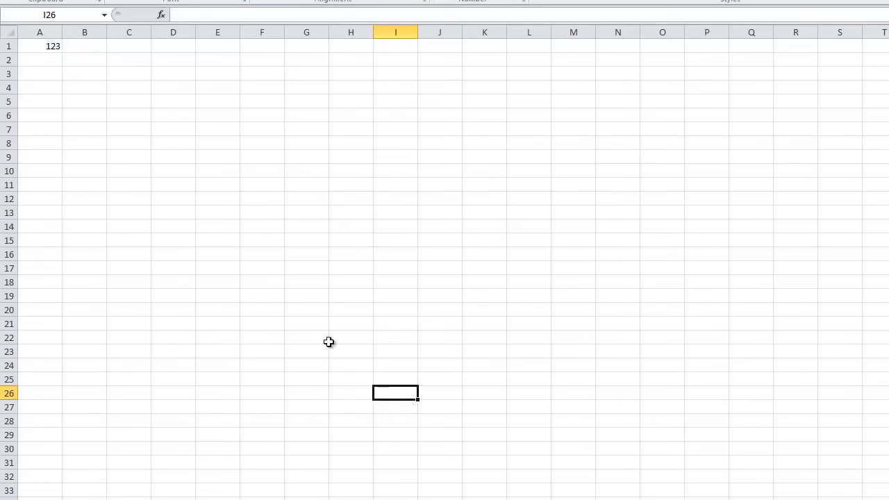
# Fill the value 123 from A1 down to A34 and undo the fill
pyautogui.click(43, 44)
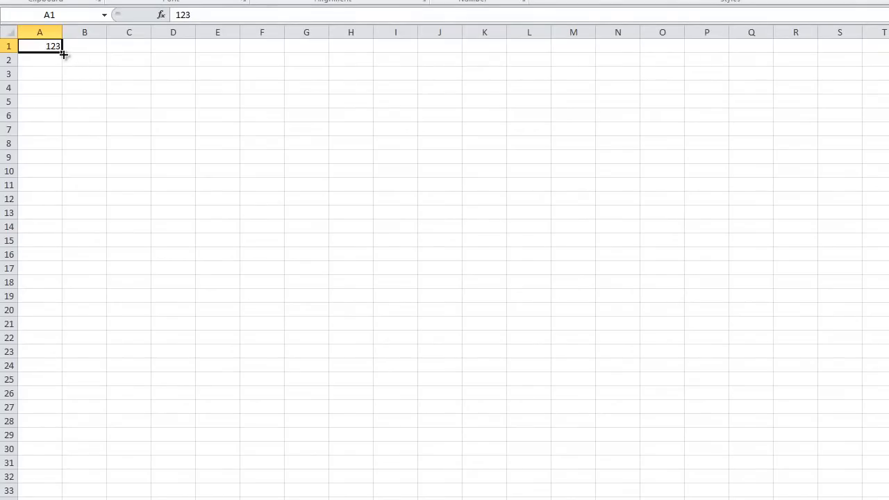
pyautogui.moveTo(63, 54); pyautogui.dragTo(49, 438)
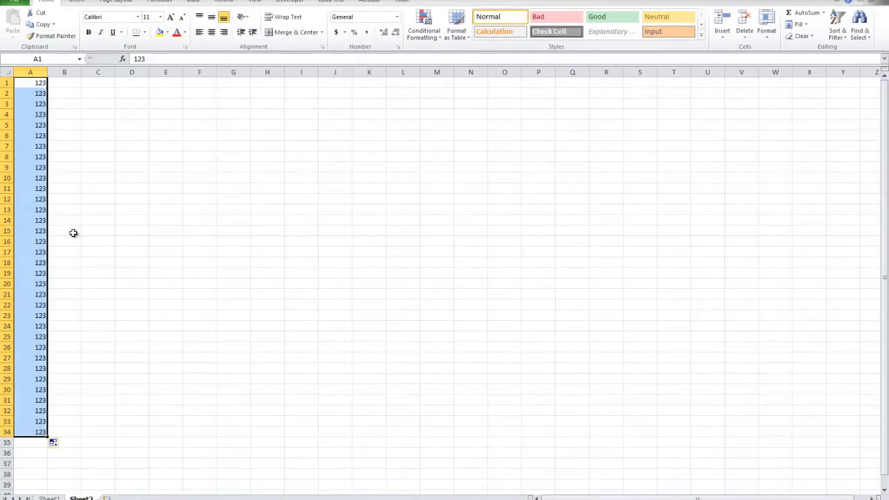
pyautogui.hotkey('ctrl', 'z')
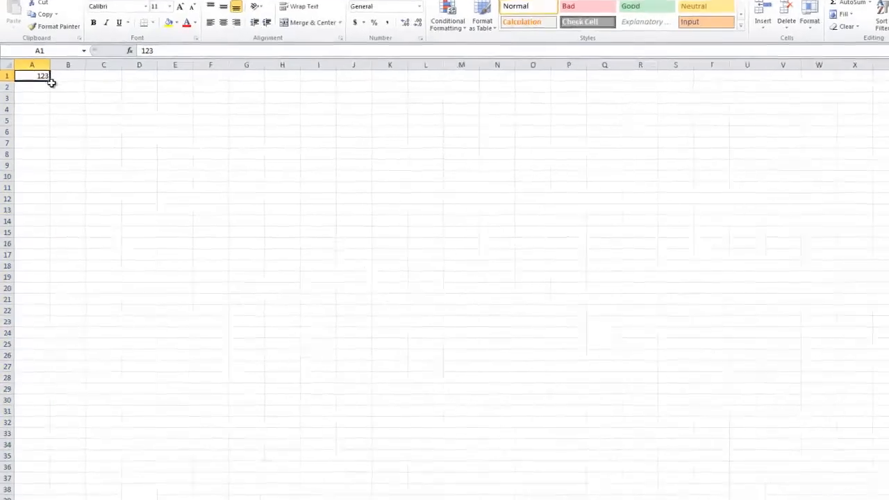
# Clear the 123 values from A1:A3 and enter 1 in cell A1
pyautogui.moveTo(62, 51); pyautogui.dragTo(61, 82)
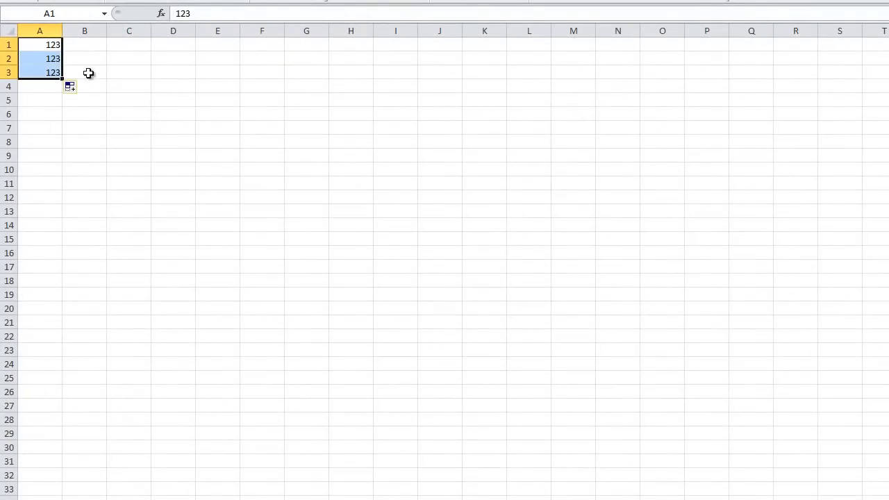
pyautogui.press('Delete')
pyautogui.click(42, 43)
pyautogui.write('1')
pyautogui.click(70, 70)
pyautogui.click(52, 47)
pyautogui.click(36, 447)
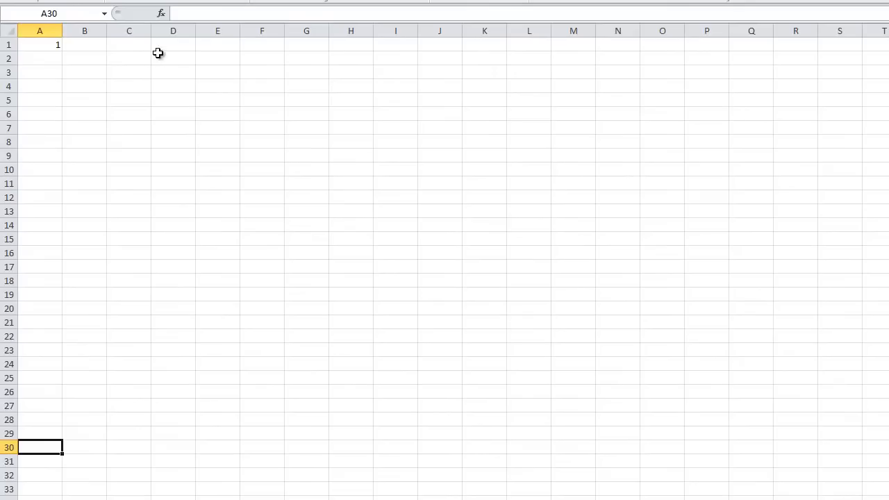
# Fill the single value 1 from A1 down column A and undo the fill
pyautogui.click(43, 46)
pyautogui.moveTo(61, 51); pyautogui.dragTo(52, 447)
pyautogui.hotkey('ctrl', 'z')
# Enter 2 in cell A2 and extend the A1:A2 series down to 30 in cell A30
pyautogui.click(42, 57)
pyautogui.write('2')
pyautogui.click(142, 72)
pyautogui.click(35, 47)
pyautogui.moveTo(45, 45); pyautogui.dragTo(44, 57)
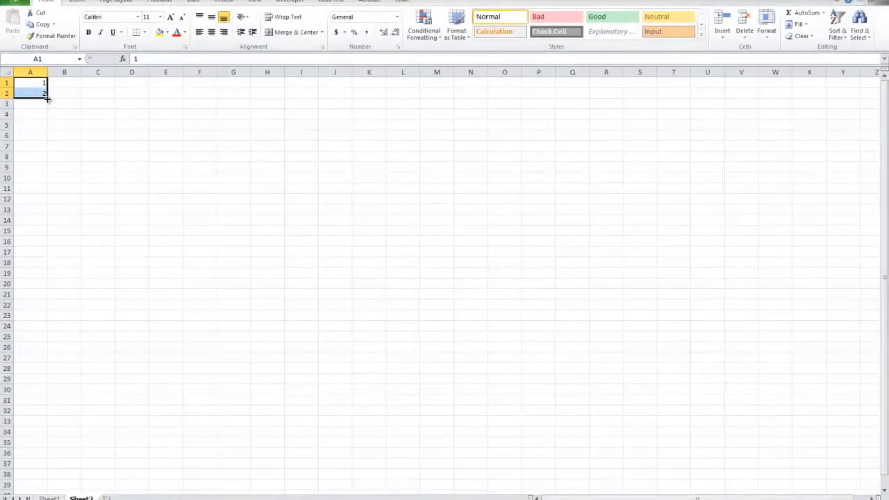
pyautogui.moveTo(47, 99); pyautogui.dragTo(44, 391)
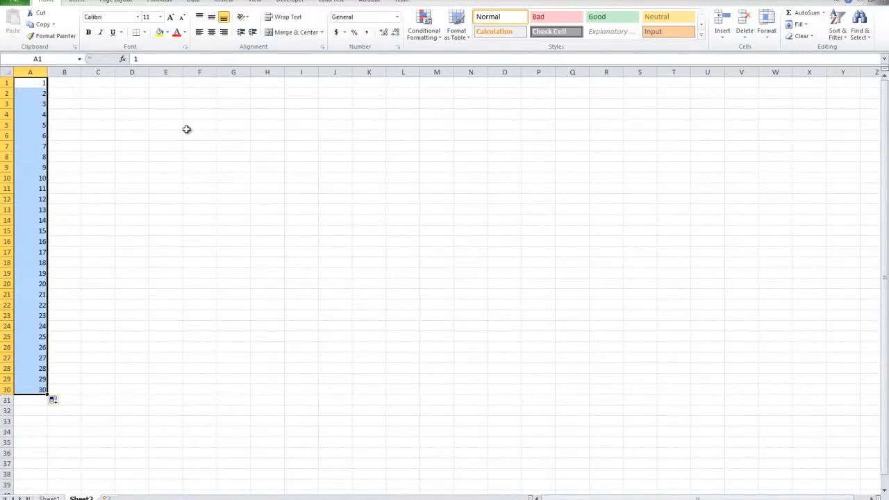
# Remove the number series from column A and enter 1 in cell A1 again
pyautogui.hotkey('ctrl', 'z')
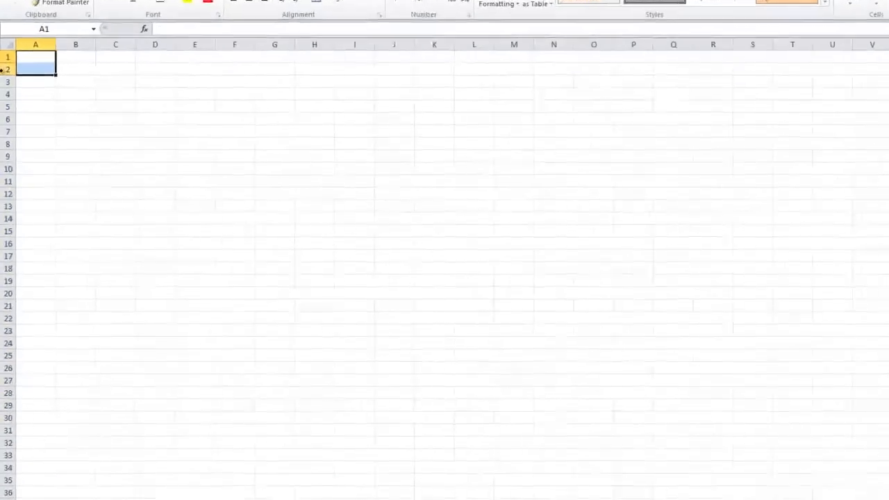
pyautogui.click(165, 94)
pyautogui.click(43, 39)
pyautogui.write('1')
pyautogui.click(95, 118)
pyautogui.click(60, 38)
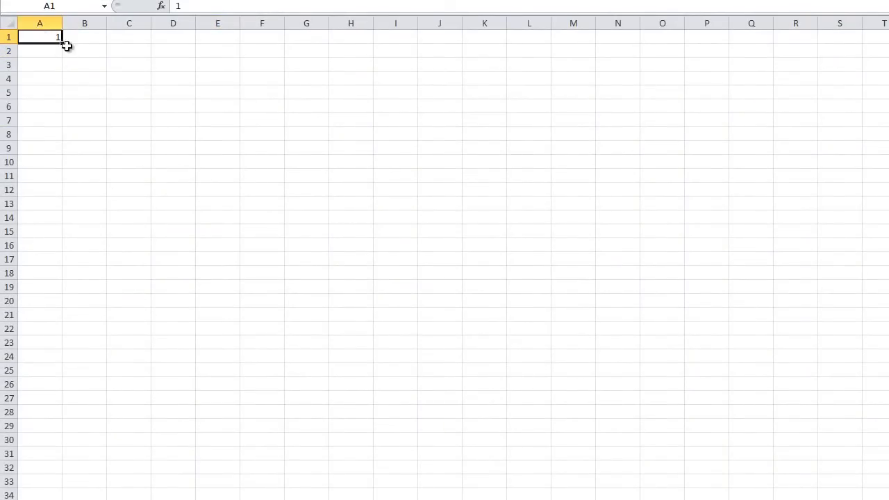
# Undo a trial fill of the 1 in A1 and enter 2 in cell A2
pyautogui.moveTo(61, 43); pyautogui.dragTo(48, 445)
pyautogui.hotkey('ctrl', 'z')
pyautogui.click(49, 49)
pyautogui.write('2')
pyautogui.click(48, 36)
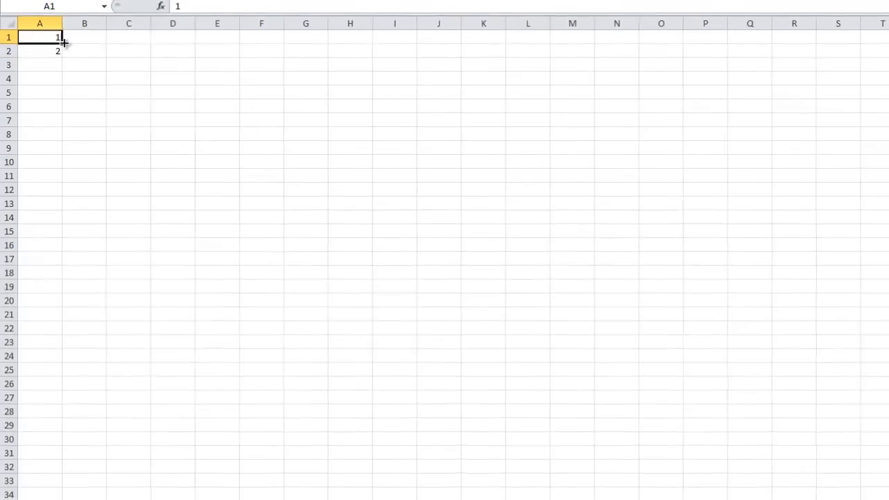
# Fill only the 1 from A1 down to A27, overwriting the 2 in A2, and undo the fill
pyautogui.moveTo(47, 37); pyautogui.dragTo(48, 45)
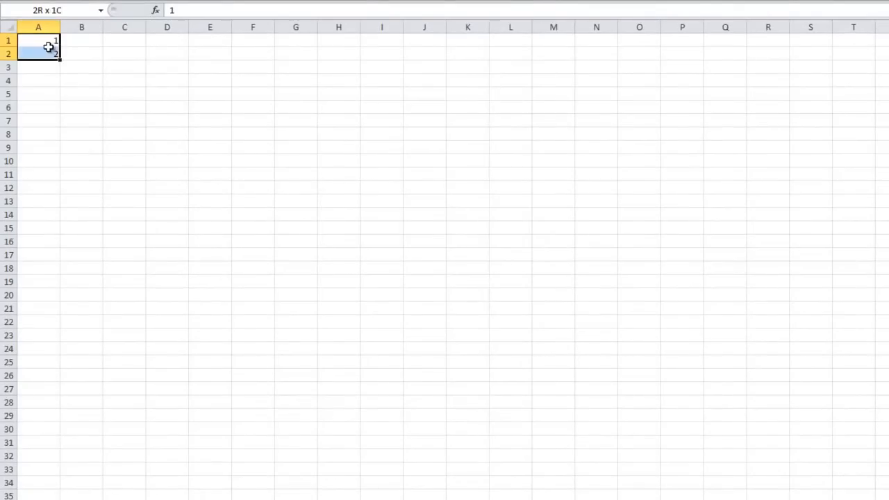
pyautogui.click(50, 42)
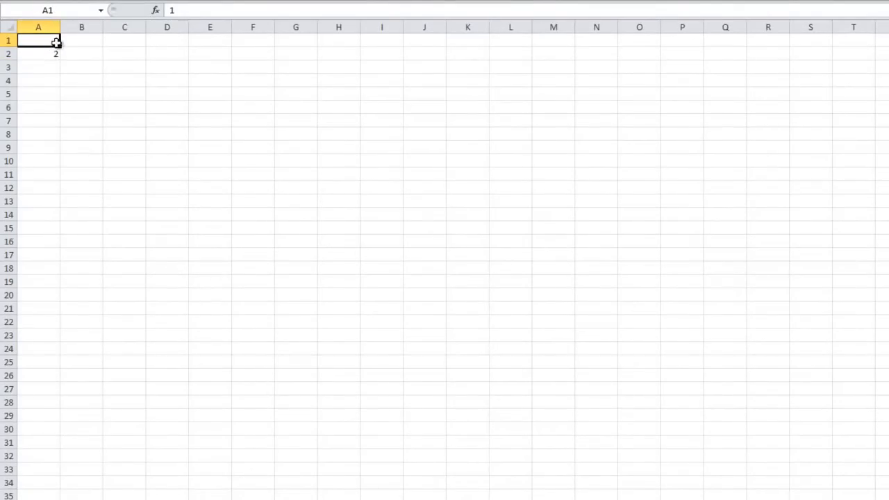
pyautogui.moveTo(59, 47); pyautogui.dragTo(51, 389)
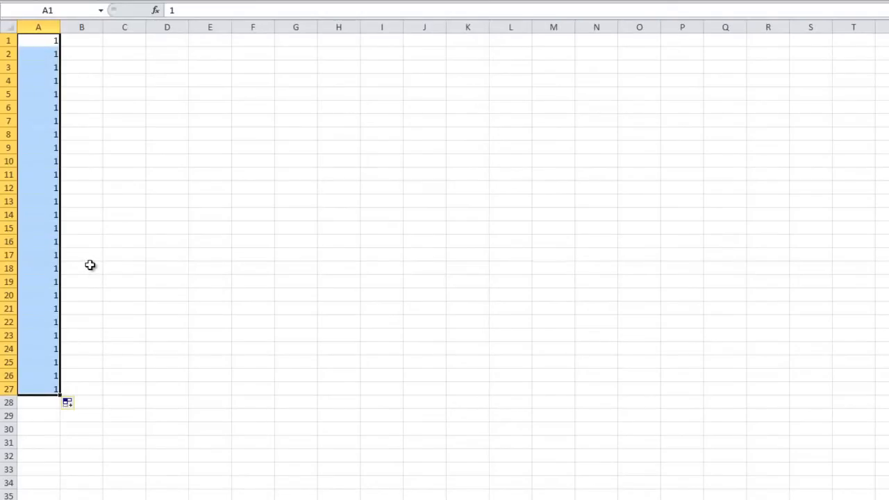
pyautogui.hotkey('ctrl', 'pagedown')
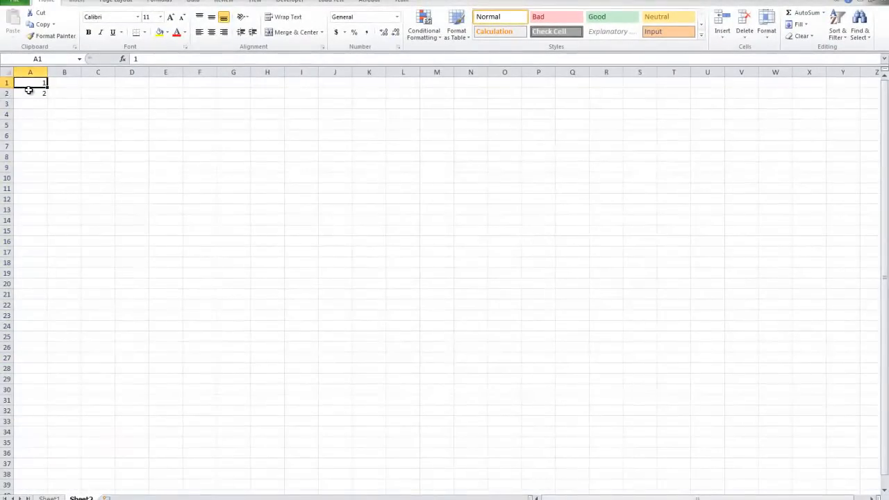
# Extend the series from both A1 and A2 down column A and undo the fill
pyautogui.moveTo(33, 81); pyautogui.dragTo(43, 402)
pyautogui.hotkey('ctrl', 'z')
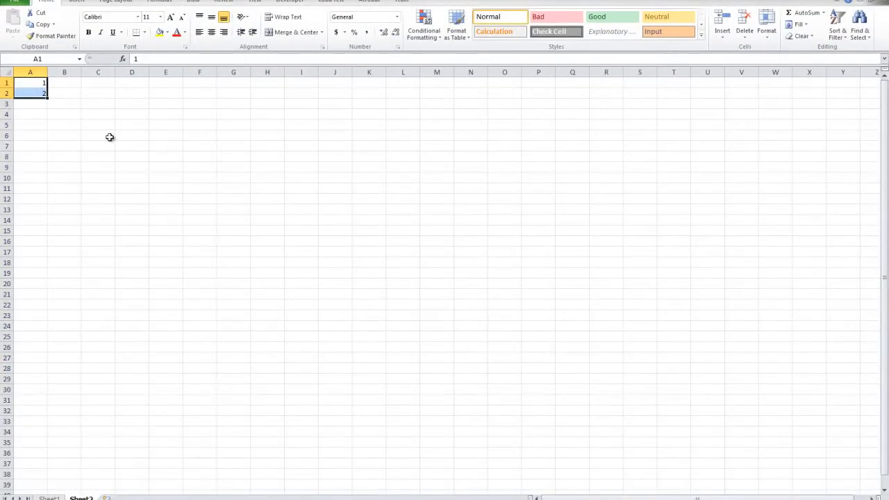
# Clear cells A1:A2 and enter the year 1990 in cell A1
pyautogui.press('Delete')
pyautogui.click(26, 84)
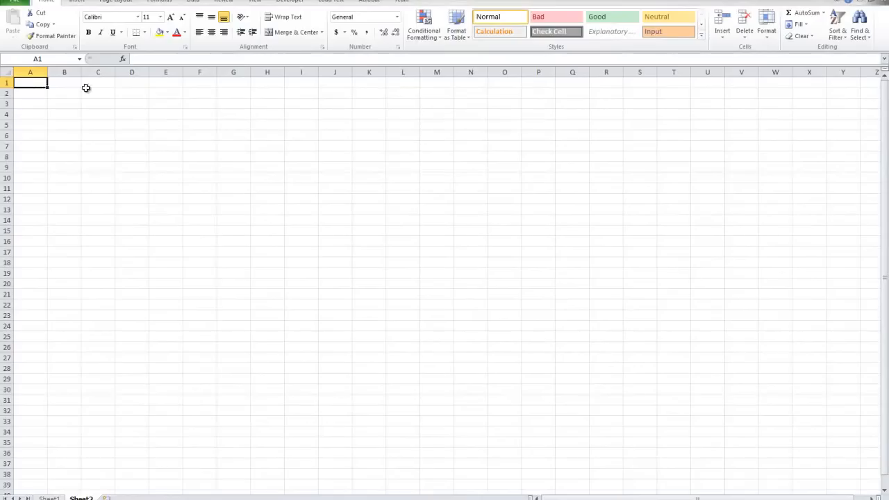
pyautogui.write('1990')
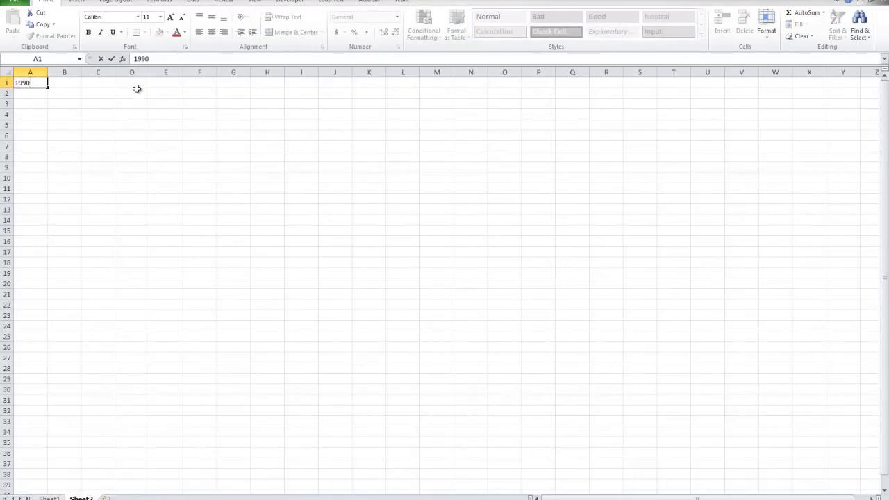
pyautogui.click(137, 88)
# Fill 1990 from A1 down to A30 and undo the fill
pyautogui.click(33, 81)
pyautogui.moveTo(50, 88); pyautogui.dragTo(45, 397)
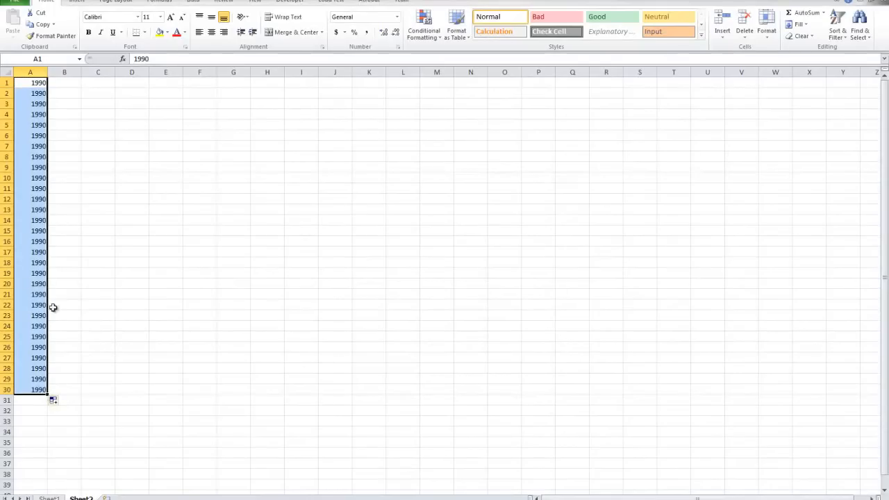
pyautogui.hotkey('ctrl', 'z')
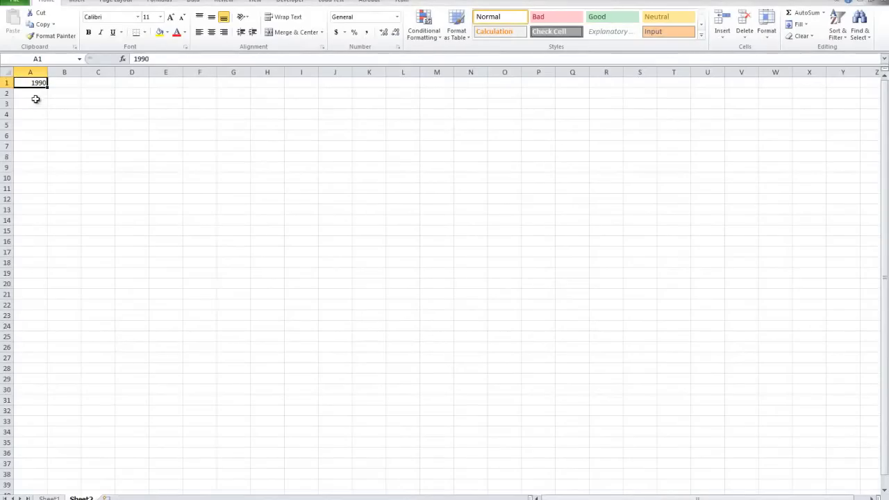
# Enter 1991 in cell A2 and extend the A1:A2 year series down to 2019 in cell A30
pyautogui.click(38, 94)
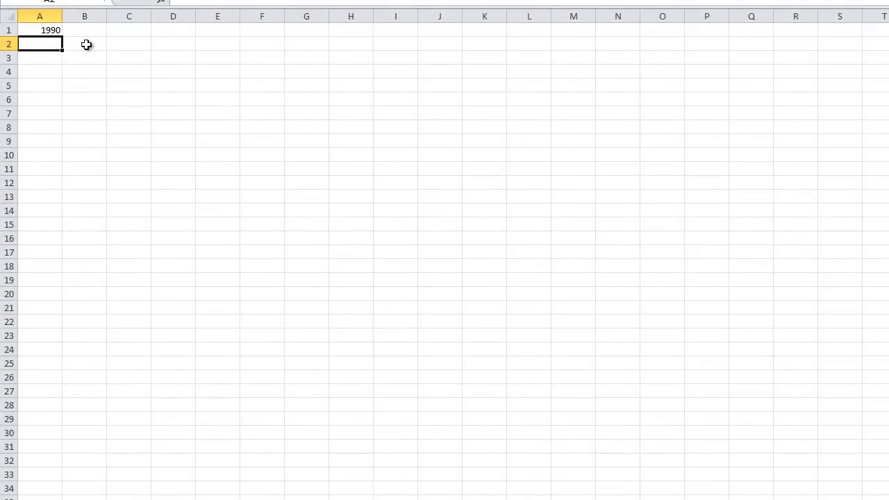
pyautogui.write('1')
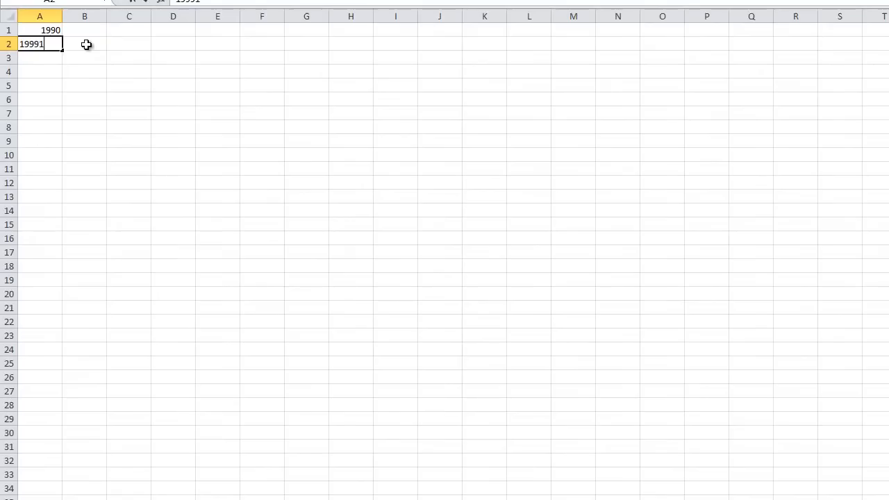
pyautogui.write('991')
pyautogui.click(72, 58)
pyautogui.moveTo(48, 29); pyautogui.dragTo(65, 440)
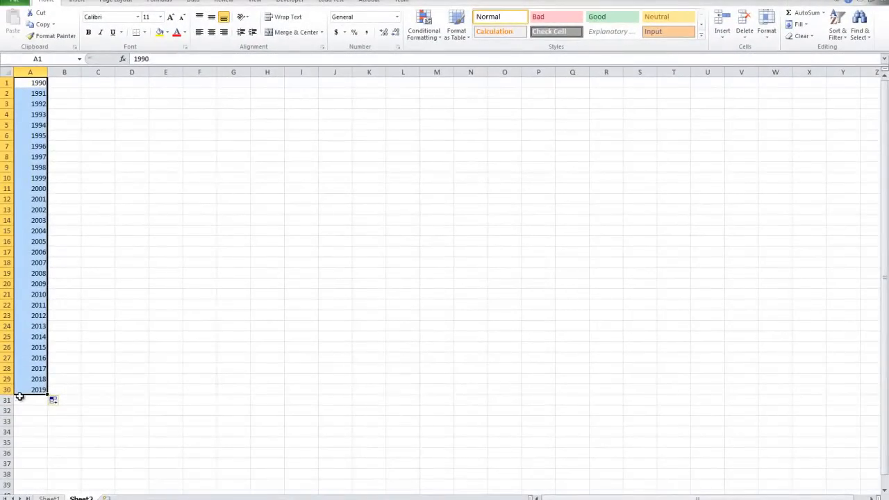
# Clear the whole year series from cells A1:A30
pyautogui.click(19, 397)
pyautogui.click(39, 394)
pyautogui.moveTo(42, 390); pyautogui.dragTo(37, 59)
pyautogui.press('Delete')
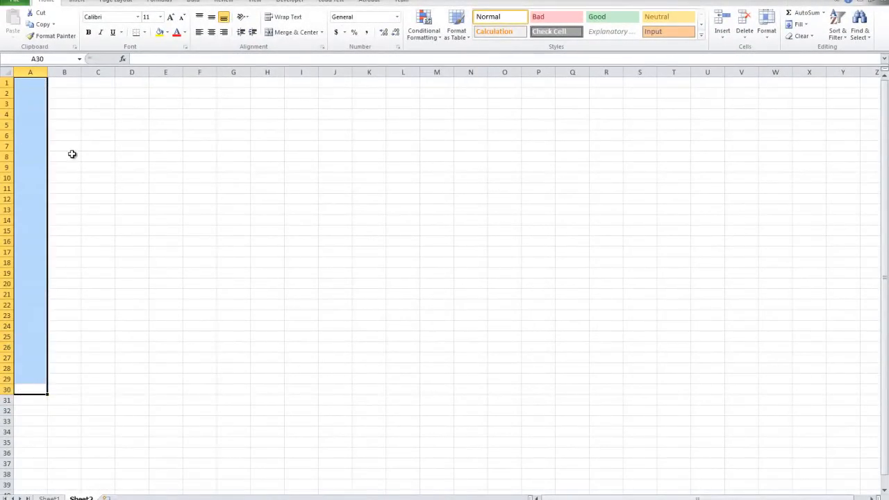
# Return to Sheet1 and make the row containing "2) Sorting in both Ascending and Decending Order" bold
pyautogui.click(49, 498)
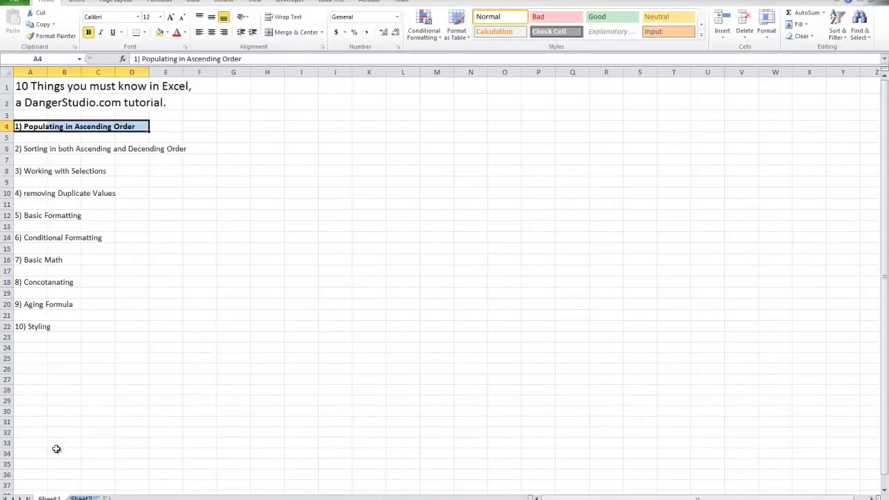
pyautogui.click(62, 153)
pyautogui.click(6, 149)
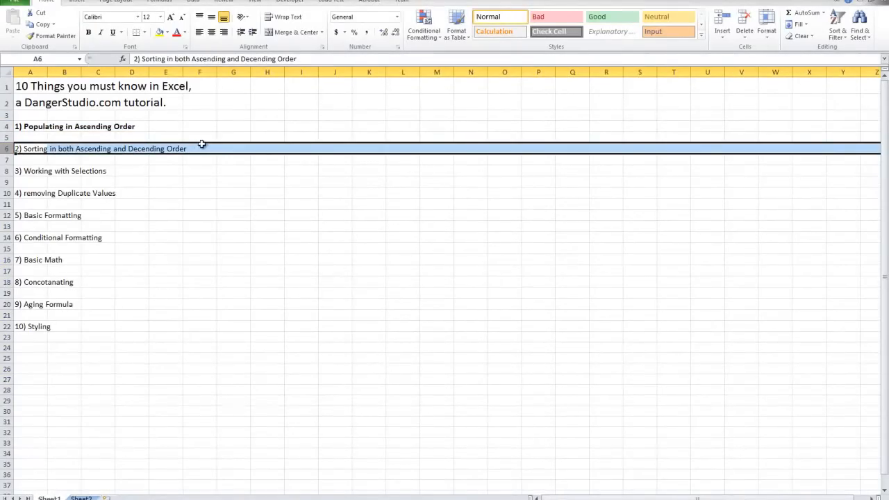
pyautogui.click(88, 32)
pyautogui.click(105, 294)
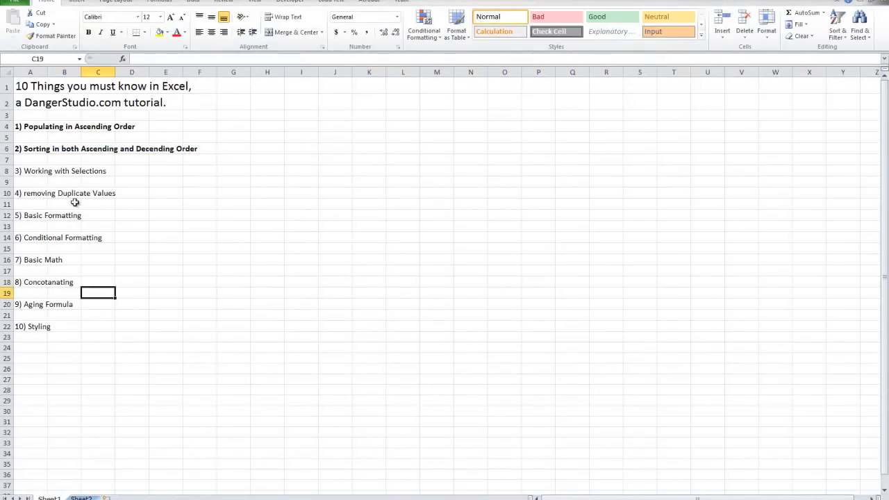
pyautogui.click(8, 149)
# On Sheet2, enter 1, 3, 4, 2, 4, 6, 7, 9, 8, 11, 13 and 17 down cells A1 to A12
pyautogui.click(81, 498)
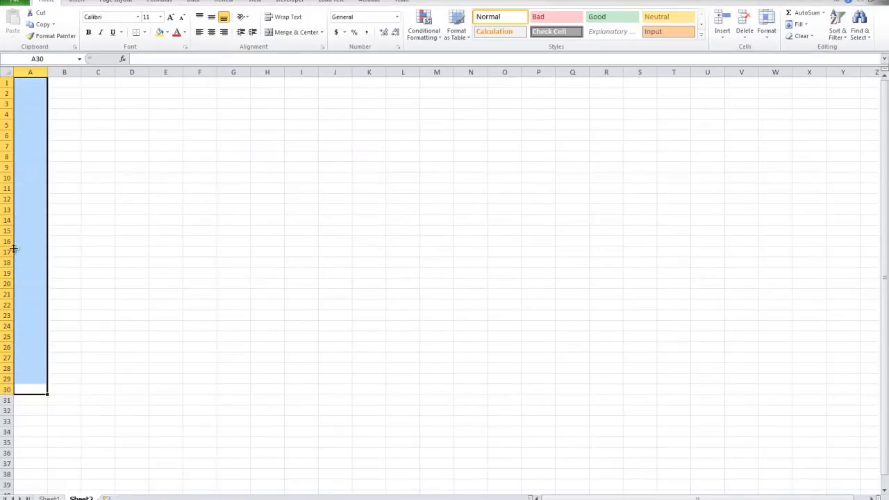
pyautogui.click(41, 91)
pyautogui.click(36, 83)
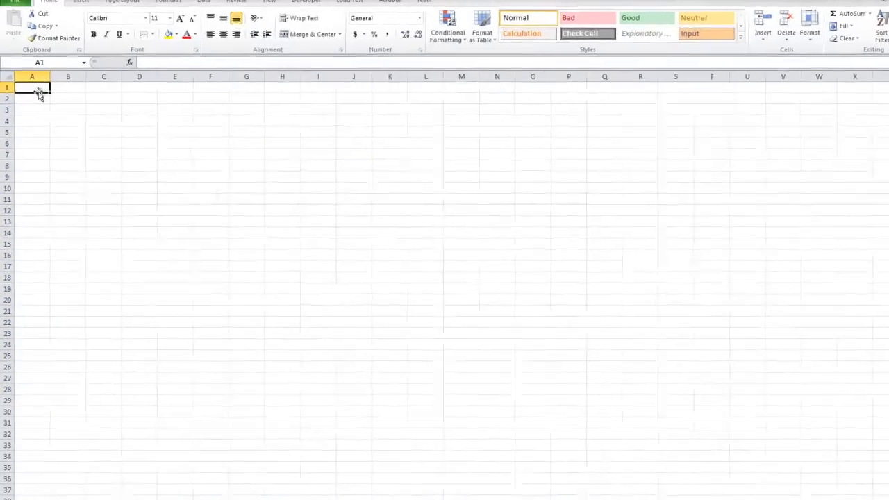
pyautogui.write('1')
pyautogui.click(33, 92)
pyautogui.write('3')
pyautogui.click(33, 103)
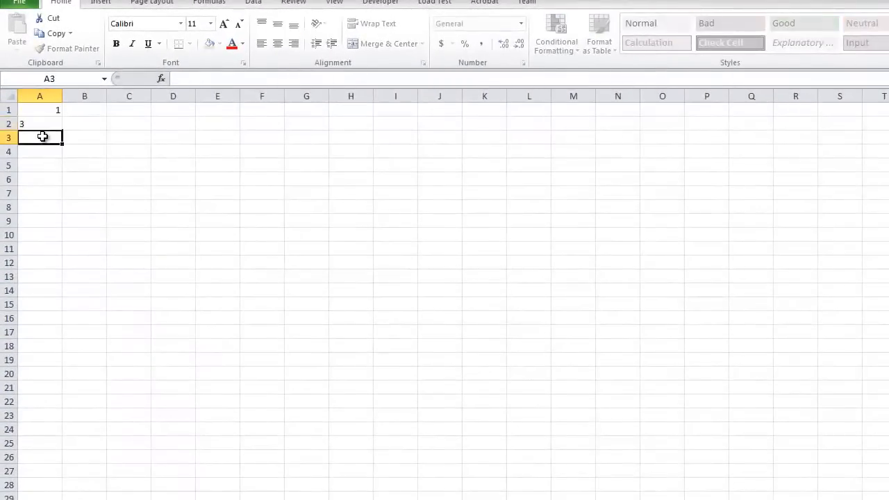
pyautogui.write('4')
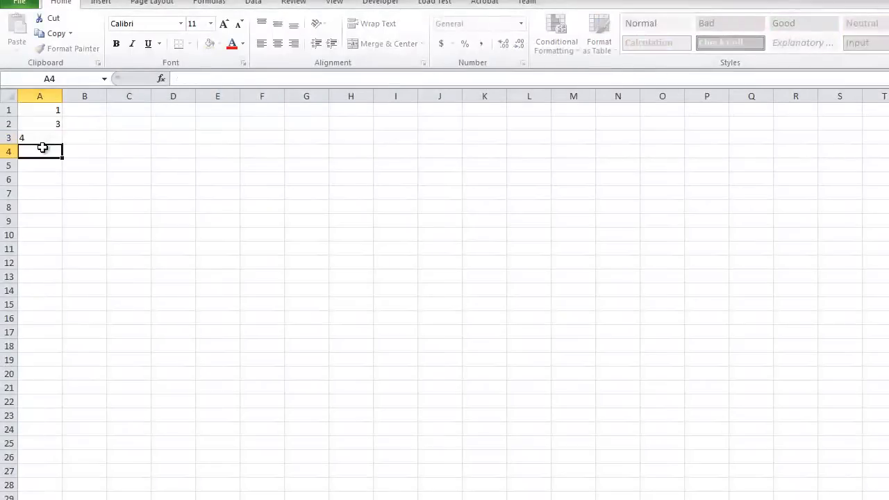
pyautogui.click(41, 150)
pyautogui.write('2')
pyautogui.click(59, 182)
pyautogui.click(48, 166)
pyautogui.write('4')
pyautogui.click(37, 189)
pyautogui.click(37, 178)
pyautogui.write('6')
pyautogui.click(40, 197)
pyautogui.write('7')
pyautogui.click(51, 214)
pyautogui.click(41, 206)
pyautogui.write('9')
pyautogui.click(53, 218)
pyautogui.write('8')
pyautogui.click(54, 232)
pyautogui.write('11')
pyautogui.click(48, 260)
pyautogui.write('17')
pyautogui.click(52, 251)
pyautogui.write('13')
pyautogui.click(129, 275)
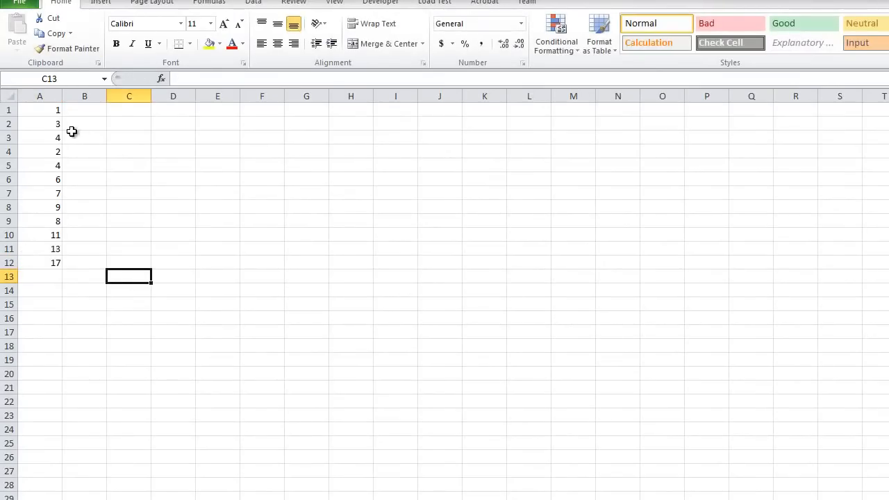
# Sort column A on values in Smallest to Largest order
pyautogui.moveTo(55, 263); pyautogui.dragTo(56, 110)
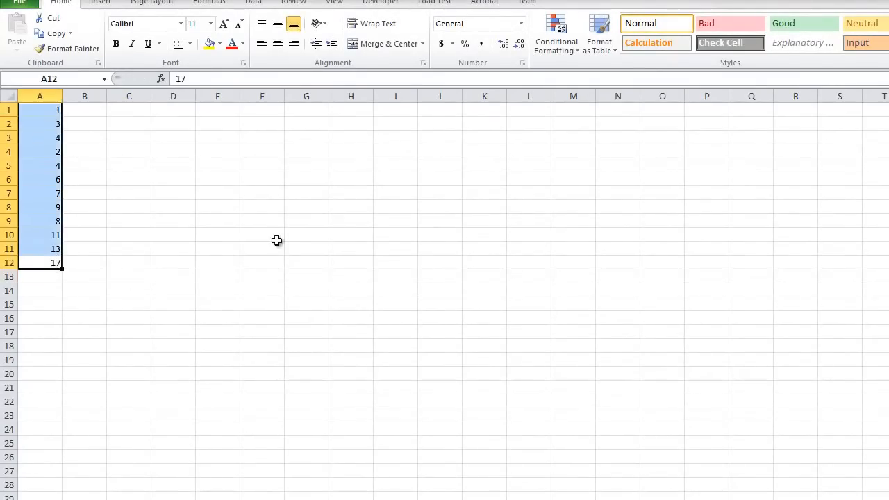
pyautogui.click(268, 247)
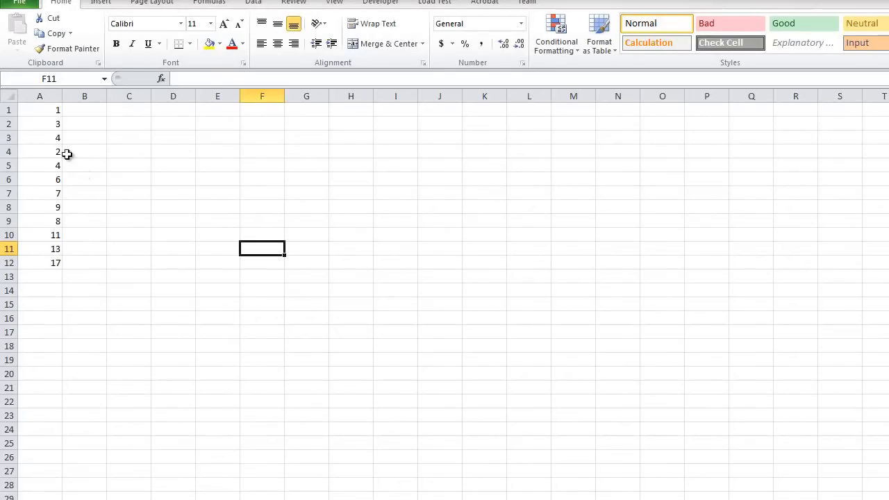
pyautogui.click(39, 97)
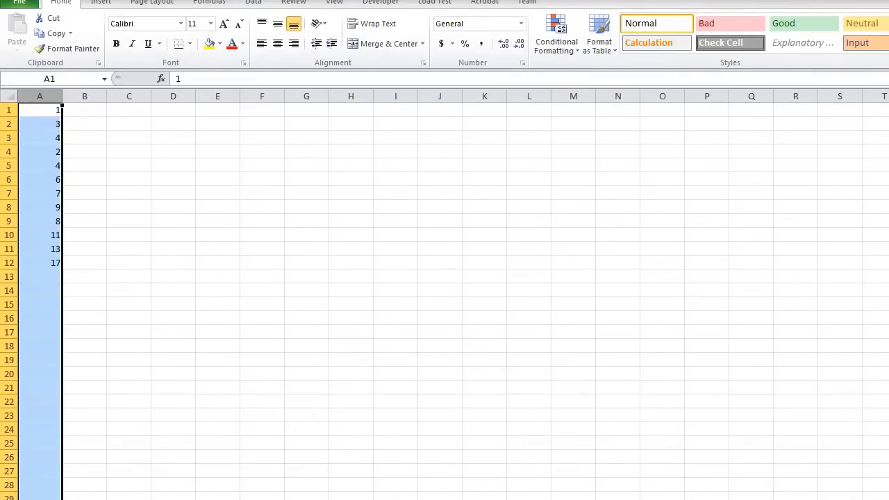
pyautogui.hotkey('alt', 'd')
pyautogui.press('s')
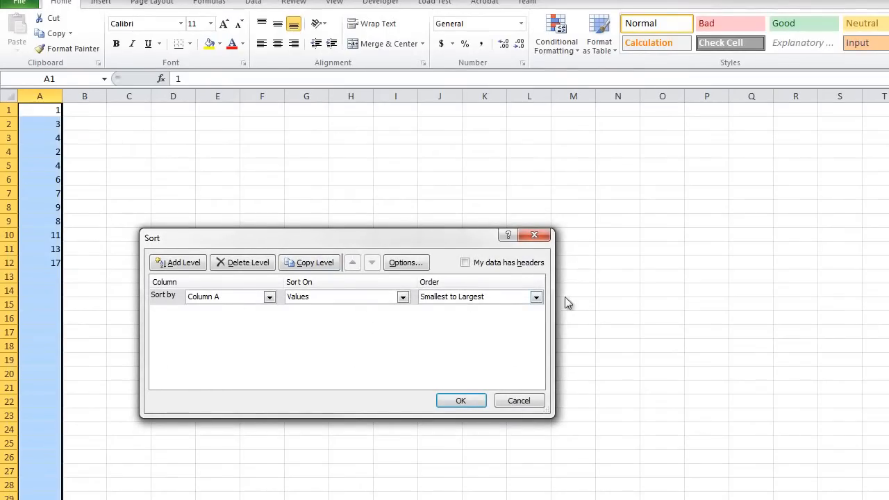
pyautogui.click(470, 299)
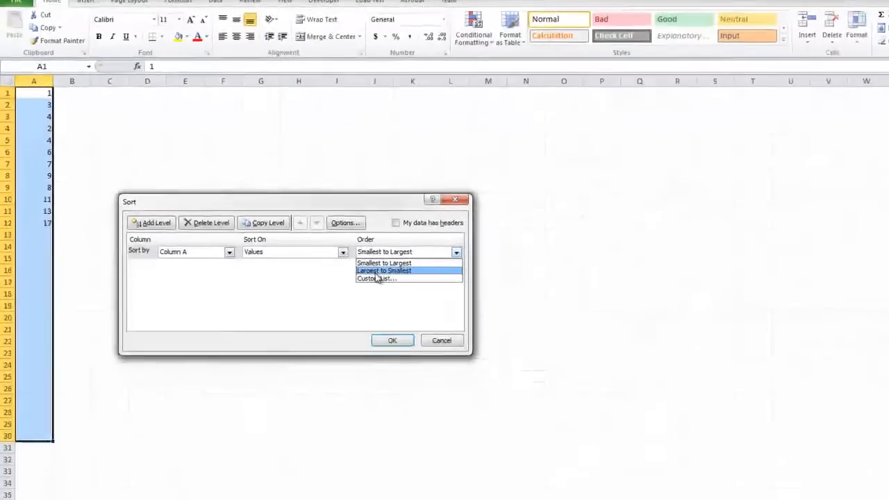
pyautogui.click(349, 235)
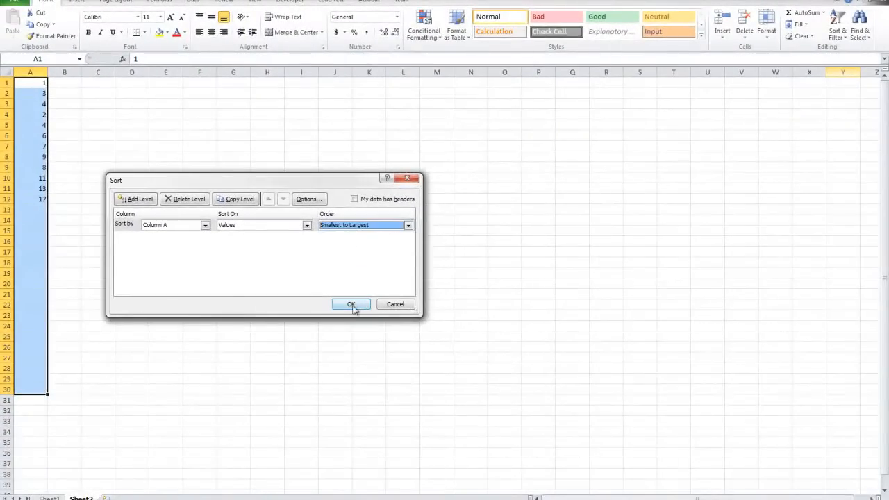
pyautogui.click(351, 304)
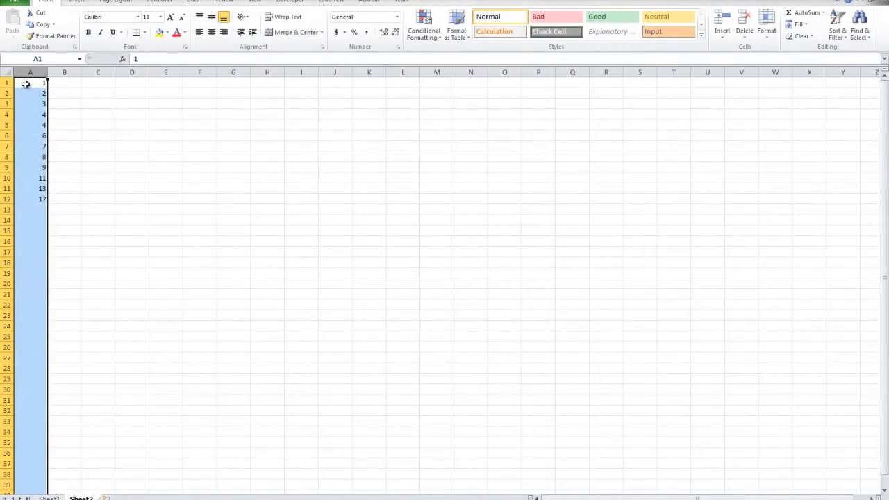
pyautogui.click(28, 122)
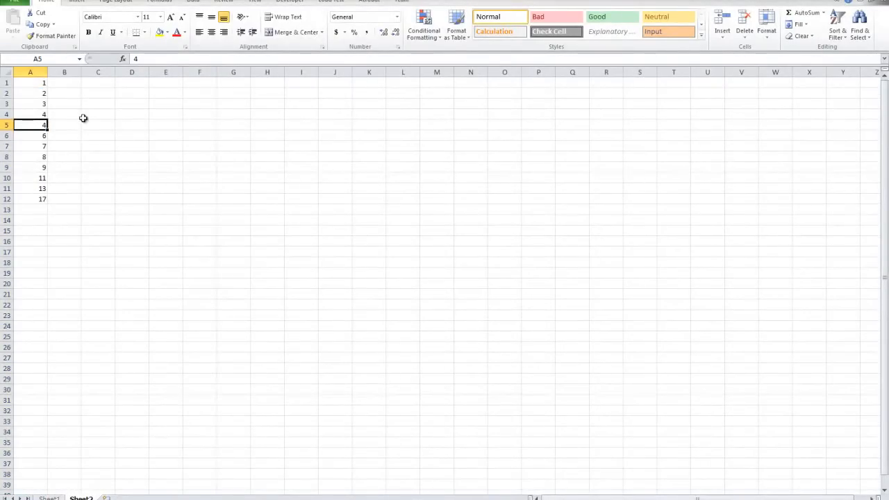
# Reopen the Sort settings for column A, examine the Sort On choices and leave without sorting
pyautogui.click(30, 72)
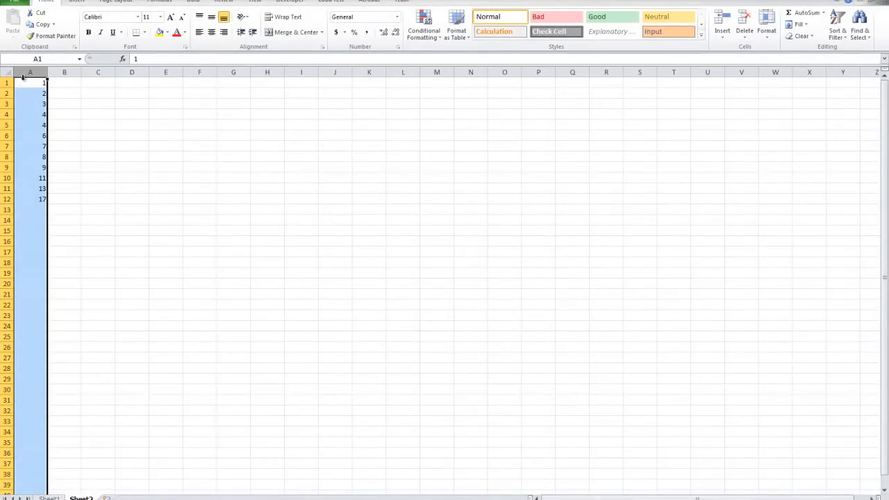
pyautogui.click(64, 88)
pyautogui.click(28, 71)
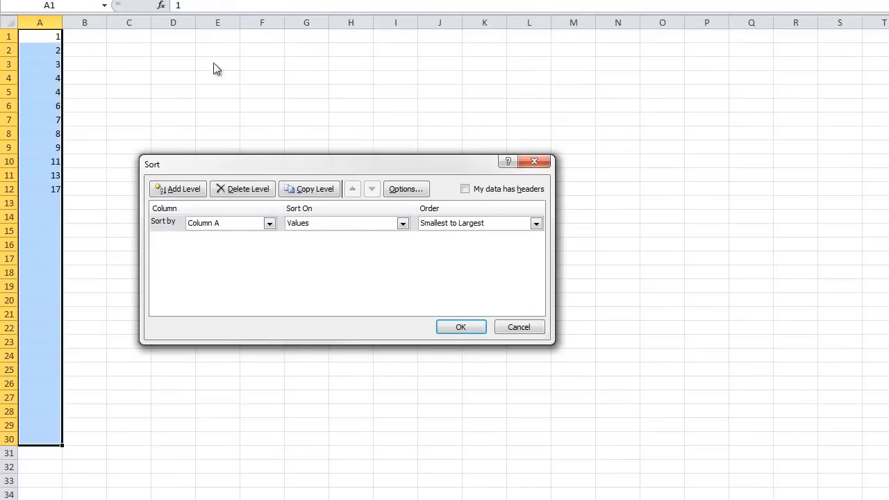
pyautogui.click(355, 220)
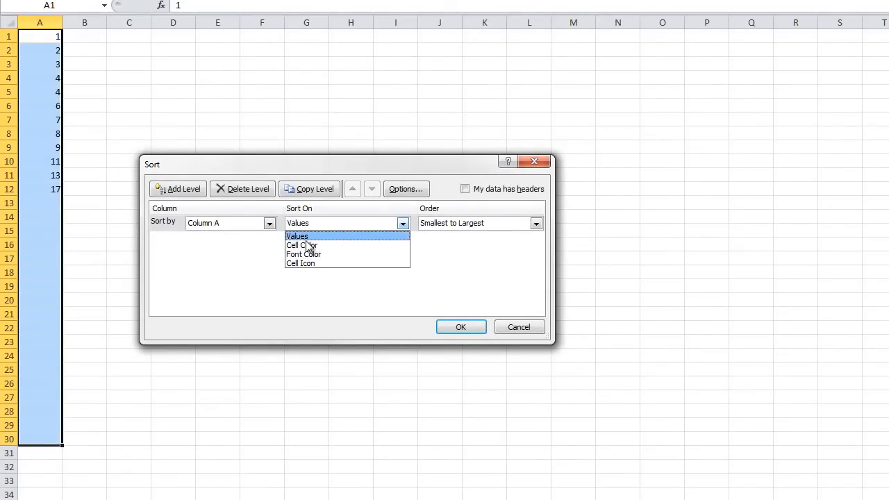
pyautogui.click(519, 326)
pyautogui.click(519, 326)
# Fill cells A4 and A6 with yellow and cells A9 and A11 with light orange
pyautogui.click(43, 78)
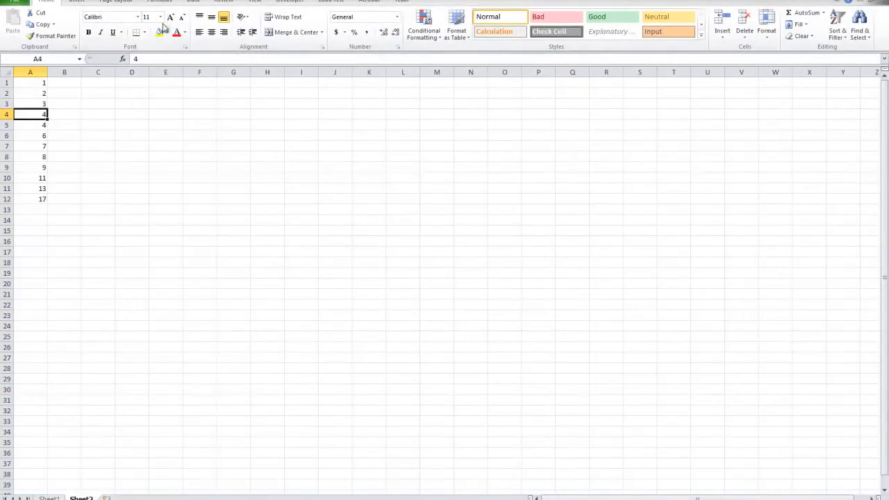
pyautogui.click(161, 31)
pyautogui.click(27, 138)
pyautogui.click(158, 33)
pyautogui.click(38, 168)
pyautogui.click(166, 32)
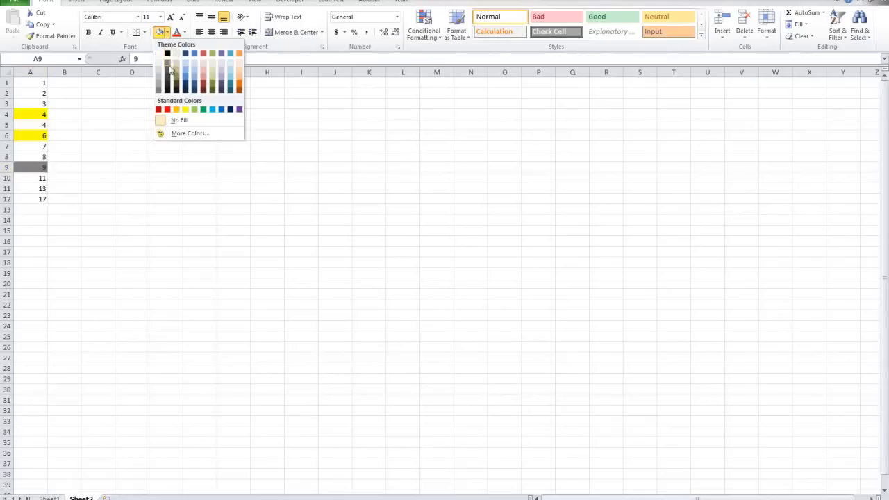
pyautogui.click(237, 73)
pyautogui.click(32, 184)
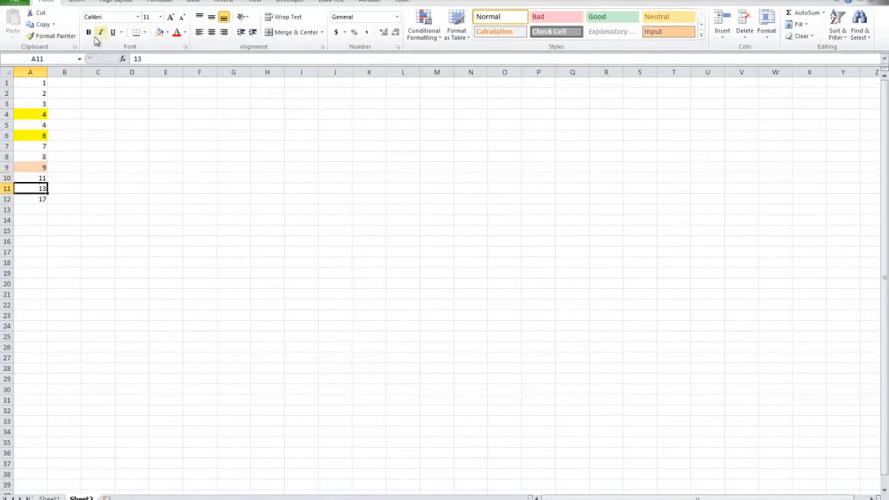
pyautogui.click(160, 32)
# Custom sort column A on Cell Color with the light orange cells On Top
pyautogui.click(30, 69)
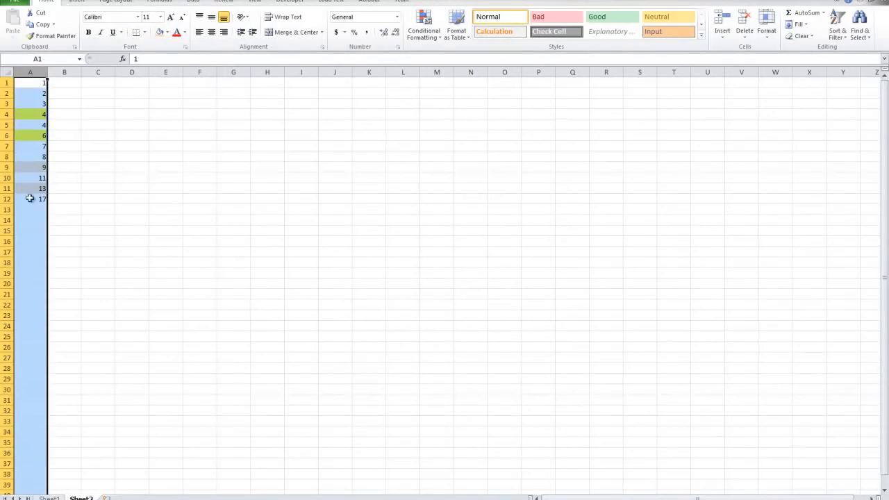
pyautogui.click(838, 28)
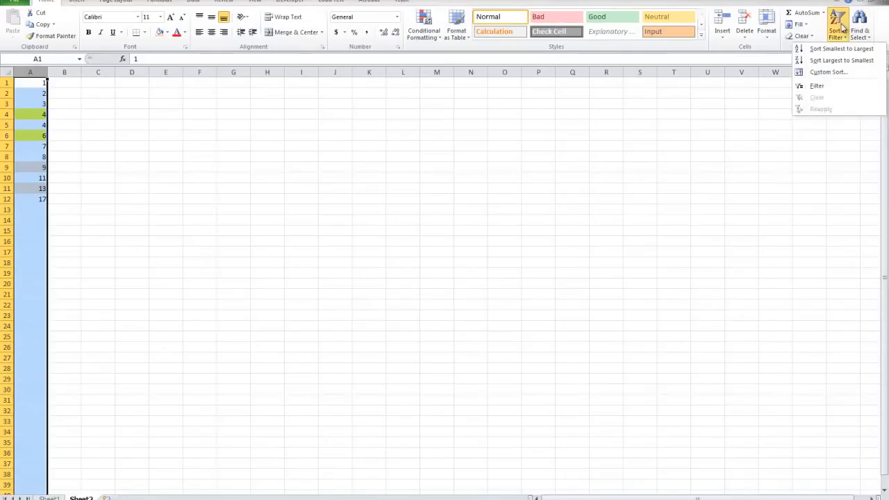
pyautogui.click(827, 72)
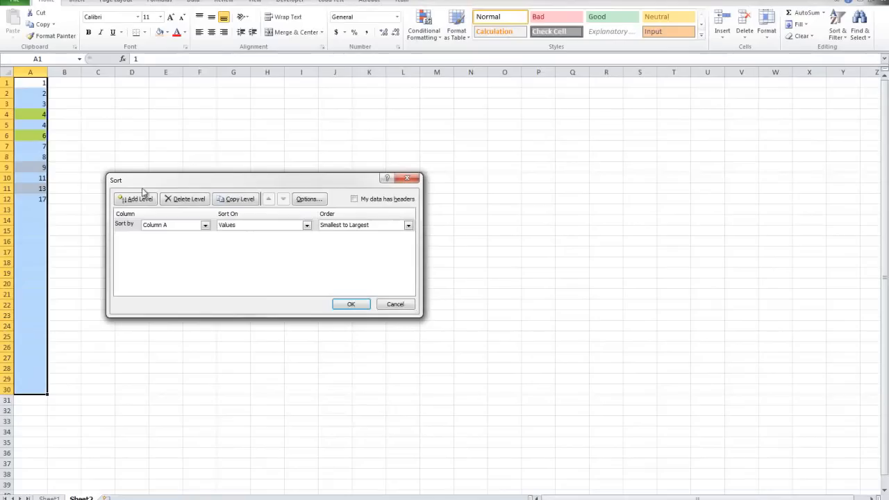
pyautogui.click(232, 227)
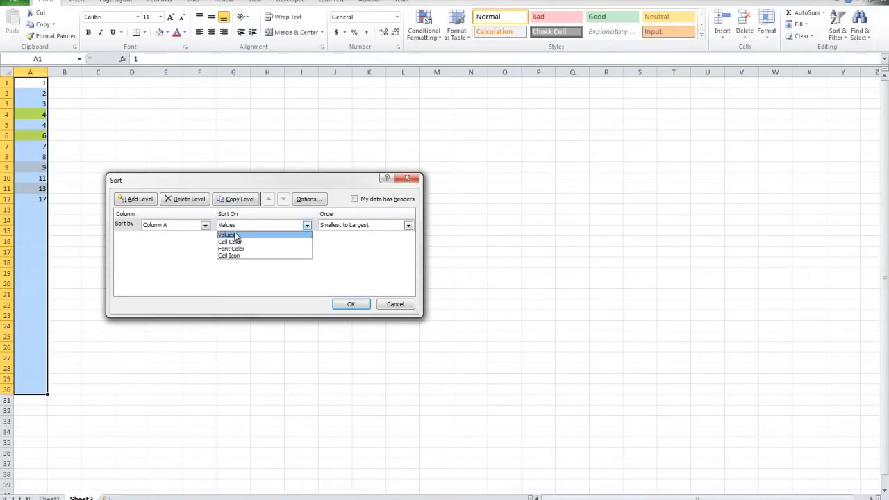
pyautogui.click(236, 242)
pyautogui.click(339, 229)
pyautogui.click(328, 254)
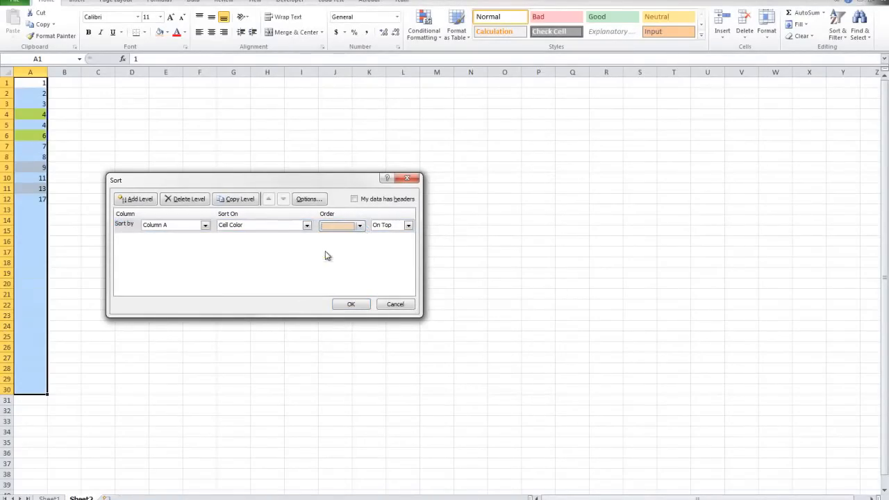
pyautogui.click(351, 306)
pyautogui.click(120, 144)
pyautogui.moveTo(41, 84); pyautogui.dragTo(41, 92)
pyautogui.click(168, 209)
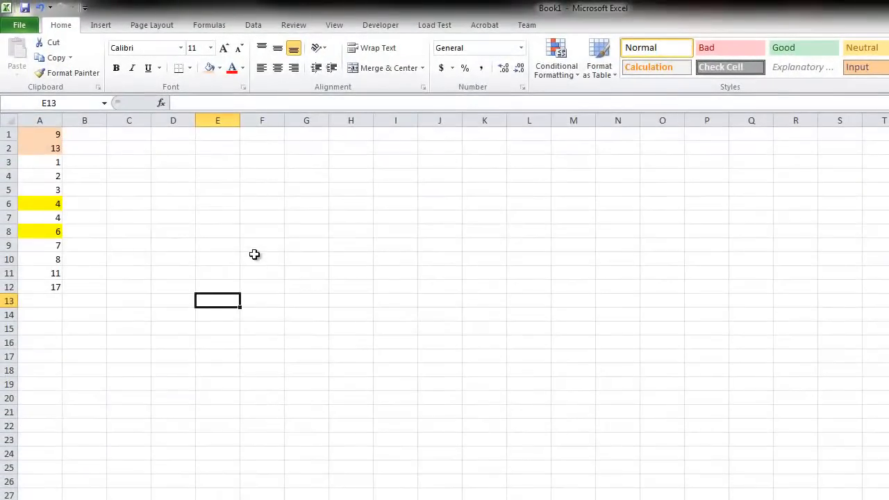
# Sort cells A1:A12 on Cell Color again with the yellow cells On Top
pyautogui.moveTo(39, 288); pyautogui.dragTo(50, 132)
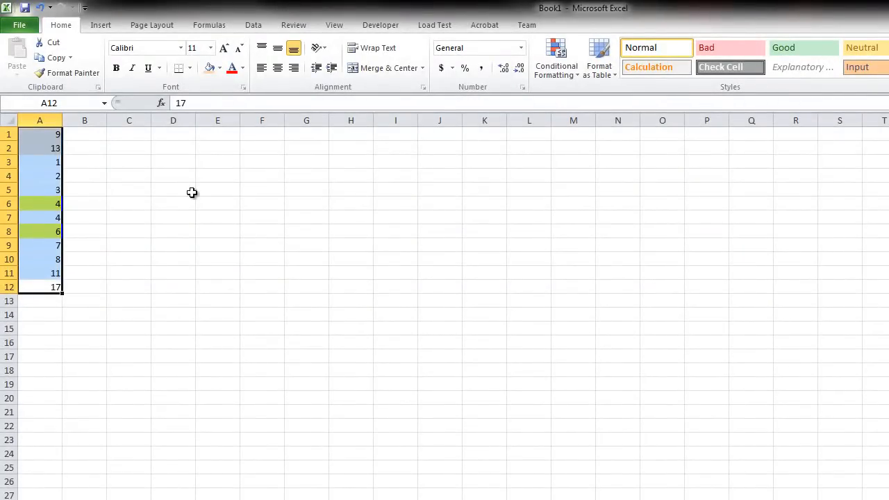
pyautogui.click(135, 193)
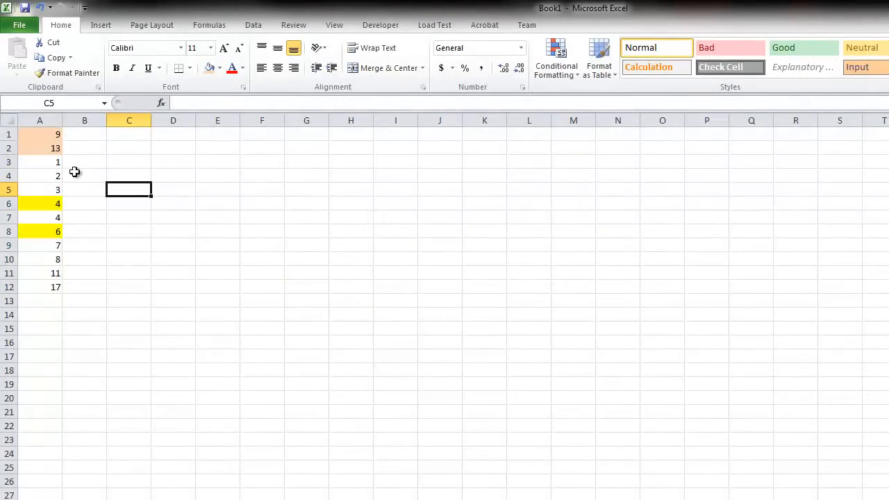
pyautogui.moveTo(48, 287); pyautogui.dragTo(46, 133)
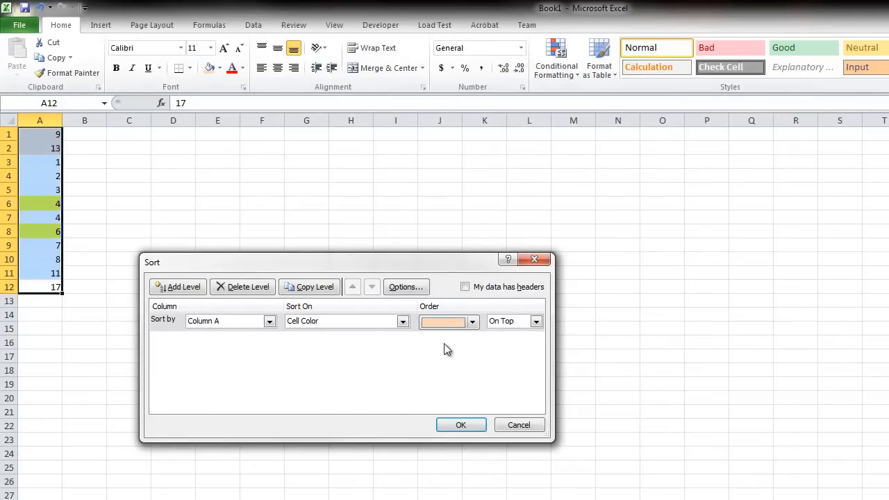
pyautogui.click(472, 321)
pyautogui.click(433, 358)
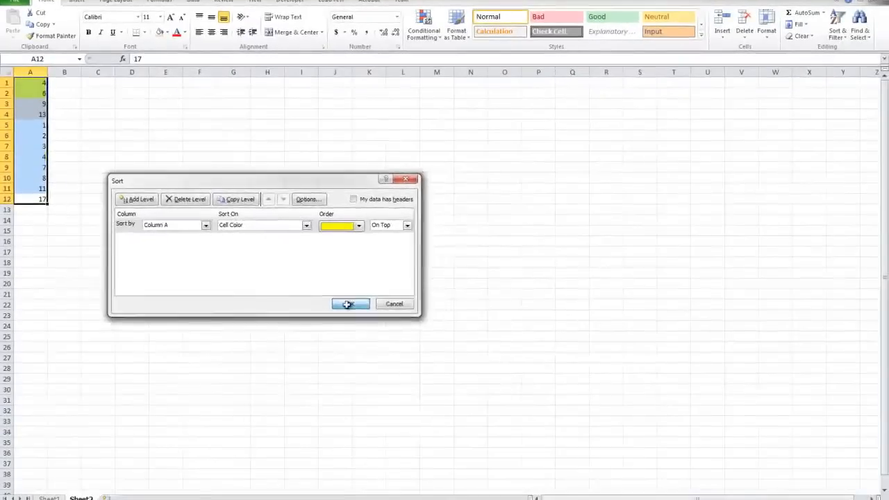
pyautogui.click(347, 304)
pyautogui.click(156, 264)
# Delete cells A1:A13 containing the colour-sorted numbers
pyautogui.moveTo(32, 200); pyautogui.dragTo(31, 82)
pyautogui.click(294, 181)
pyautogui.moveTo(44, 208); pyautogui.dragTo(41, 83)
pyautogui.rightClick(28, 147)
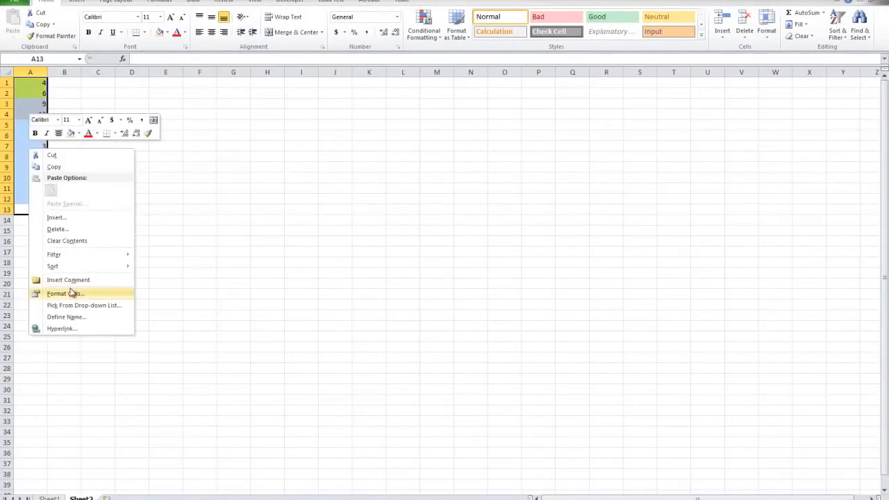
pyautogui.click(62, 231)
pyautogui.click(38, 257)
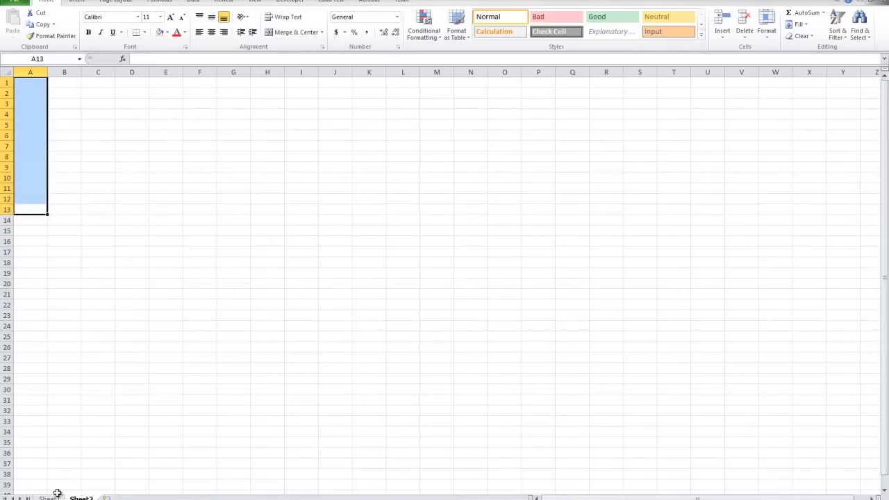
# Return to Sheet1 and make the row containing "3) Working with Selections" bold
pyautogui.click(59, 494)
pyautogui.click(4, 172)
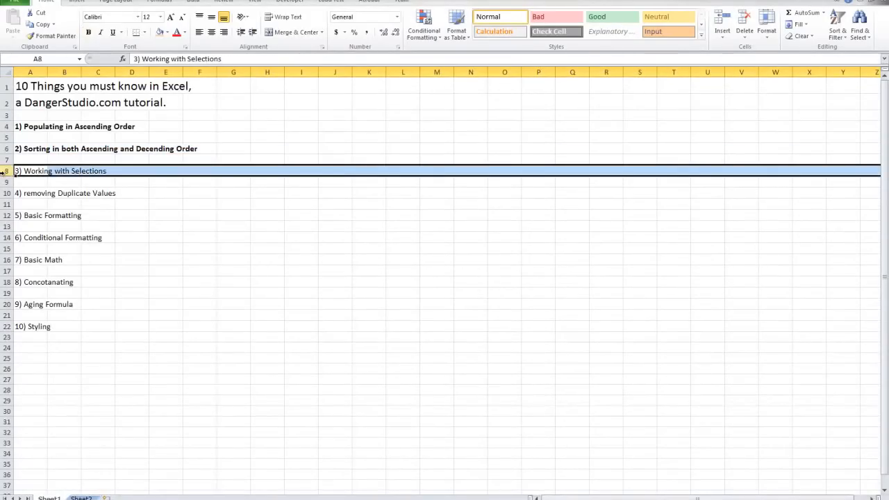
pyautogui.click(88, 32)
pyautogui.click(97, 225)
pyautogui.click(23, 173)
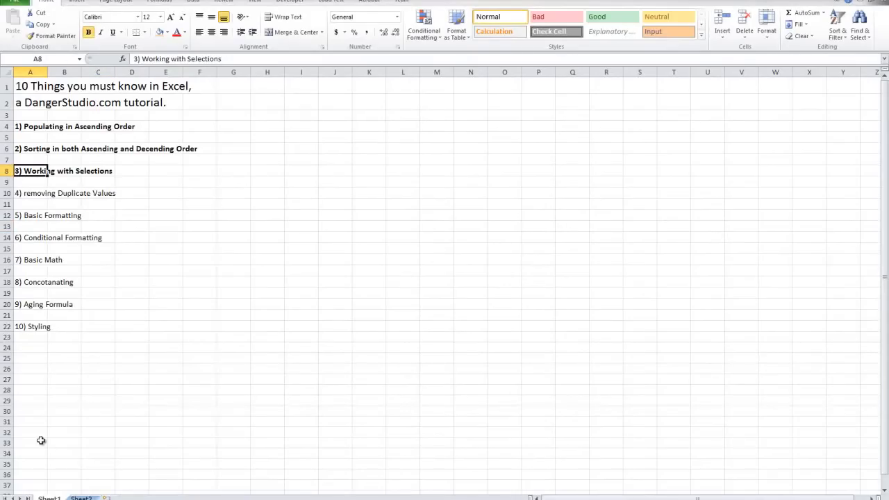
# Switch to Sheet2 and enter the numbers 1 through 5 in cells A1:A5
pyautogui.hotkey('ctrl', 'pagedown')
pyautogui.click(41, 157)
pyautogui.click(33, 83)
pyautogui.write('1')
pyautogui.press('Return')
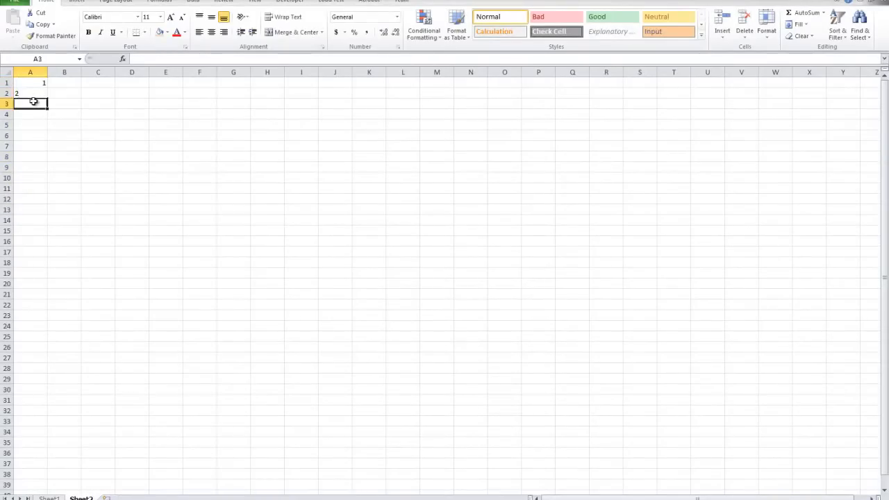
pyautogui.write('2')
pyautogui.press('Return')
pyautogui.write('3')
pyautogui.press('Return')
pyautogui.write('4')
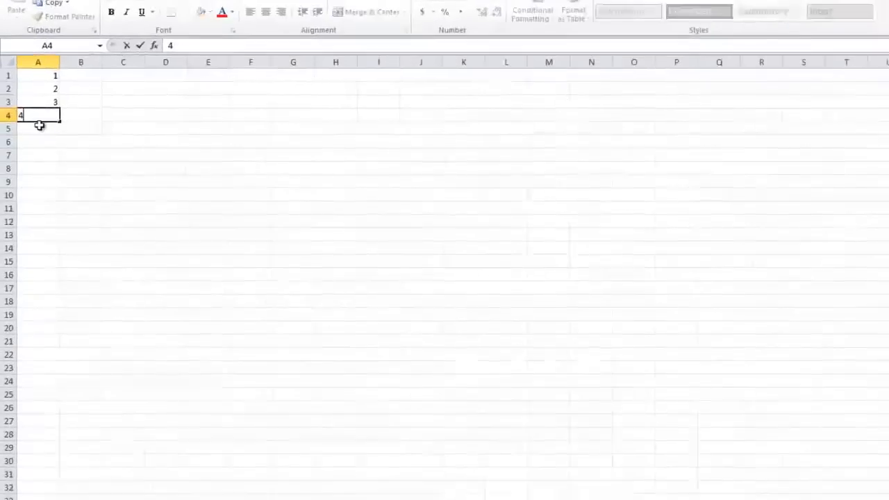
pyautogui.press('Return')
pyautogui.write('5')
pyautogui.click(58, 153)
pyautogui.click(49, 146)
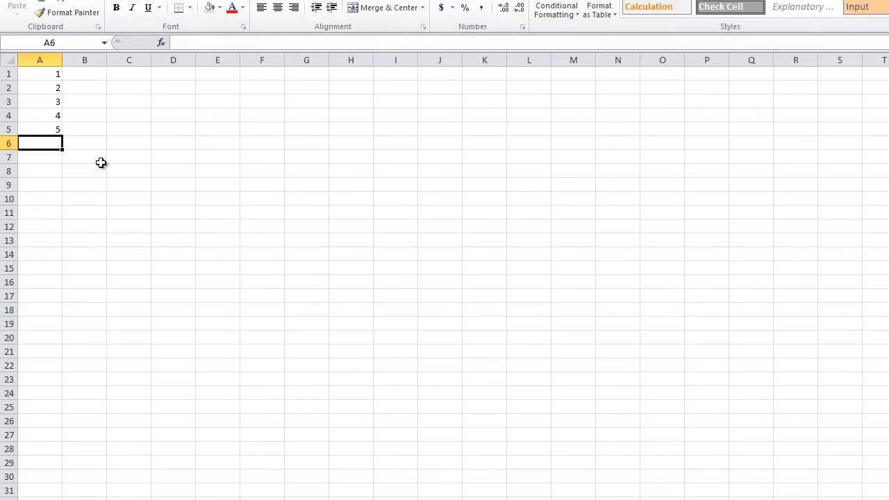
# Enter the numbers 10 through 15 in cells A6:A11, one per row
pyautogui.write('10')
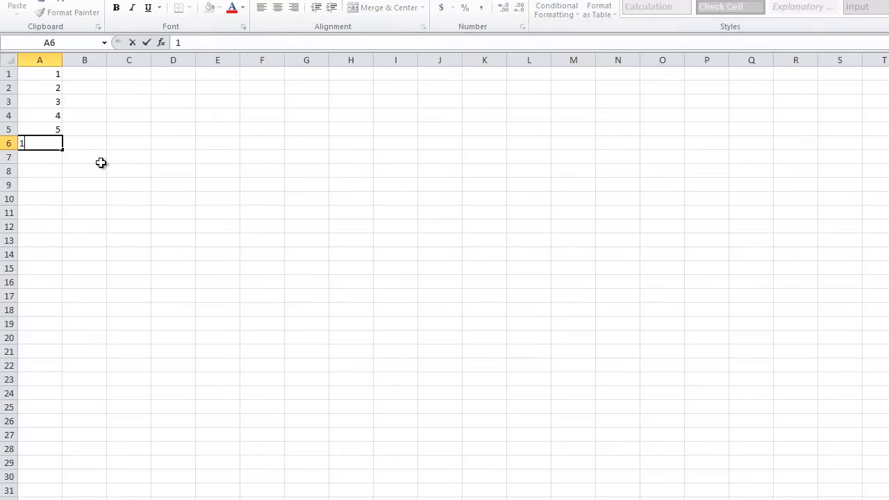
pyautogui.press('Return')
pyautogui.write('11')
pyautogui.press('Return')
pyautogui.write('12')
pyautogui.press('Return')
pyautogui.write('13')
pyautogui.press('Return')
pyautogui.write('14')
pyautogui.press('Return')
pyautogui.write('15')
pyautogui.press('Return')
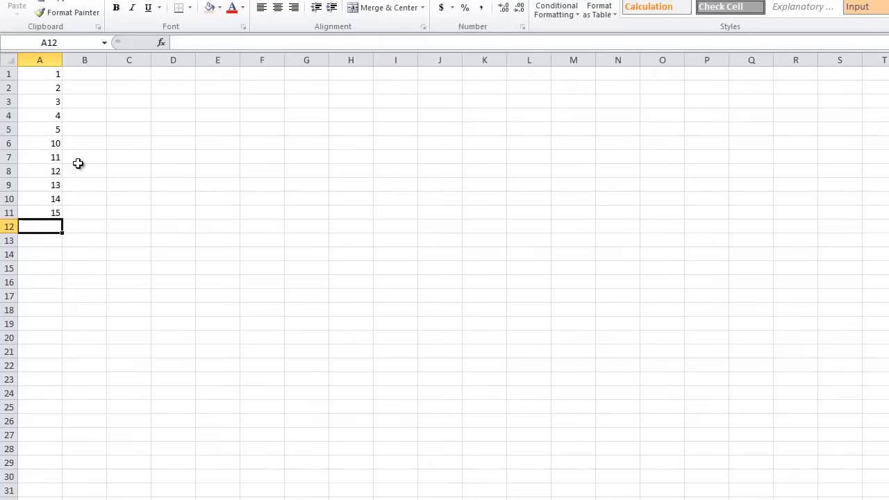
# Select the continuous range A6:A11, then the range from A11 up to A4, and clear the selection
pyautogui.click(46, 145)
pyautogui.moveTo(45, 142); pyautogui.dragTo(45, 216)
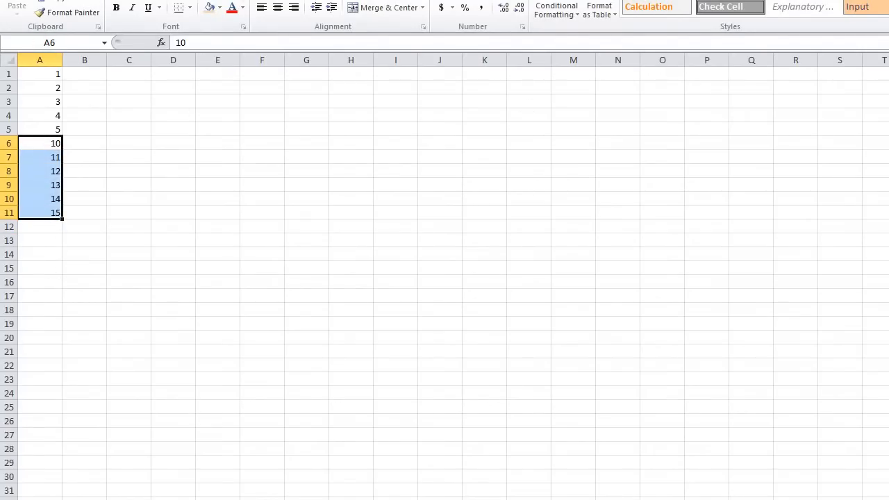
pyautogui.click(53, 181)
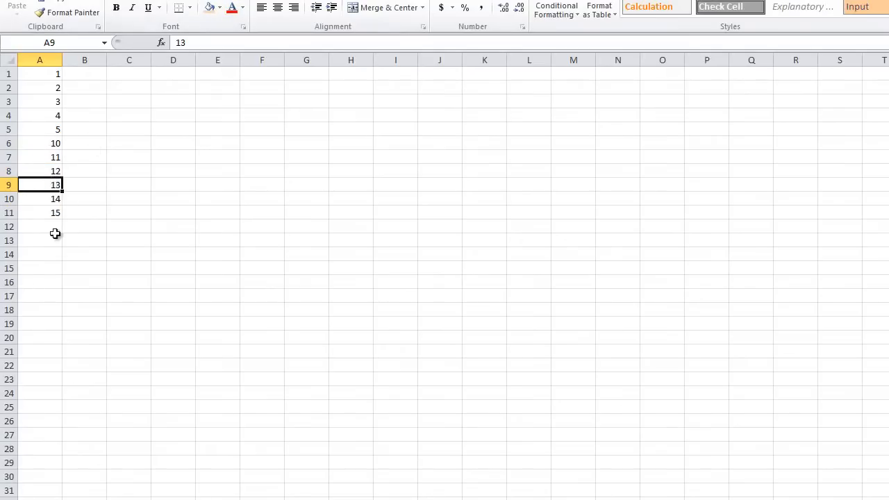
pyautogui.moveTo(45, 212); pyautogui.dragTo(47, 119)
pyautogui.click(103, 277)
# Select the non-adjacent cells A2, A4, A9 and A11 together, then clear the selection
pyautogui.click(51, 92)
pyautogui.keyDown('ctrl'); pyautogui.click(50, 117); pyautogui.keyUp('ctrl')
pyautogui.keyDown('ctrl'); pyautogui.click(48, 182); pyautogui.keyUp('ctrl')
pyautogui.keyDown('ctrl'); pyautogui.click(43, 214); pyautogui.keyUp('ctrl')
pyautogui.click(82, 162)
# Build a multiple selection of cells A2, A3, A5, A7, A8, A11, A10 and A9, then clear it
pyautogui.click(49, 85)
pyautogui.keyDown('ctrl'); pyautogui.click(49, 103); pyautogui.keyUp('ctrl')
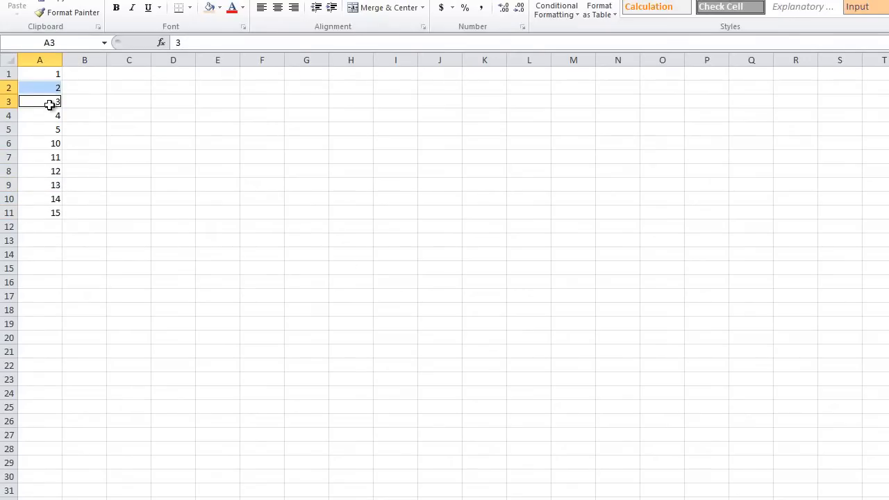
pyautogui.keyDown('ctrl'); pyautogui.click(47, 127); pyautogui.keyUp('ctrl')
pyautogui.keyDown('ctrl'); pyautogui.click(46, 155); pyautogui.keyUp('ctrl')
pyautogui.keyDown('ctrl'); pyautogui.click(46, 171); pyautogui.keyUp('ctrl')
pyautogui.keyDown('ctrl'); pyautogui.click(42, 213); pyautogui.keyUp('ctrl')
pyautogui.keyDown('ctrl'); pyautogui.click(42, 198); pyautogui.keyUp('ctrl')
pyautogui.keyDown('ctrl'); pyautogui.click(40, 186); pyautogui.keyUp('ctrl')
pyautogui.click(271, 194)
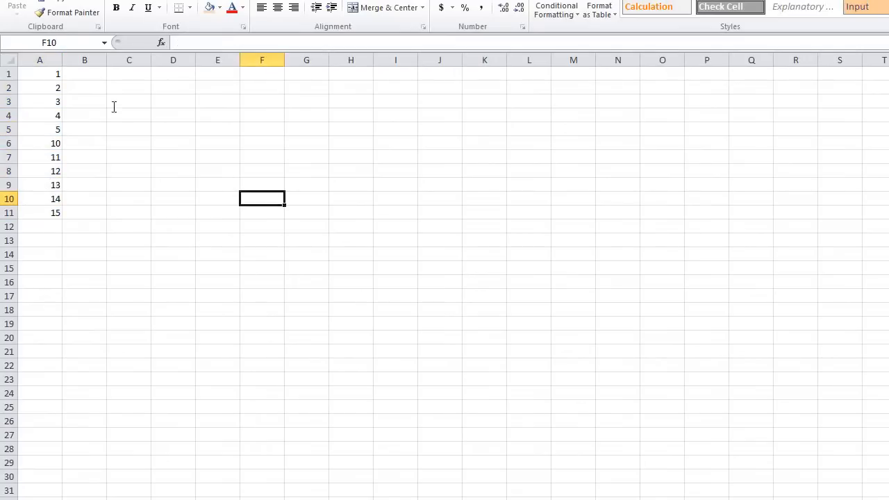
# Select the range A1:A9 by picking only its first and last cells, then clear the selection
pyautogui.click(35, 76)
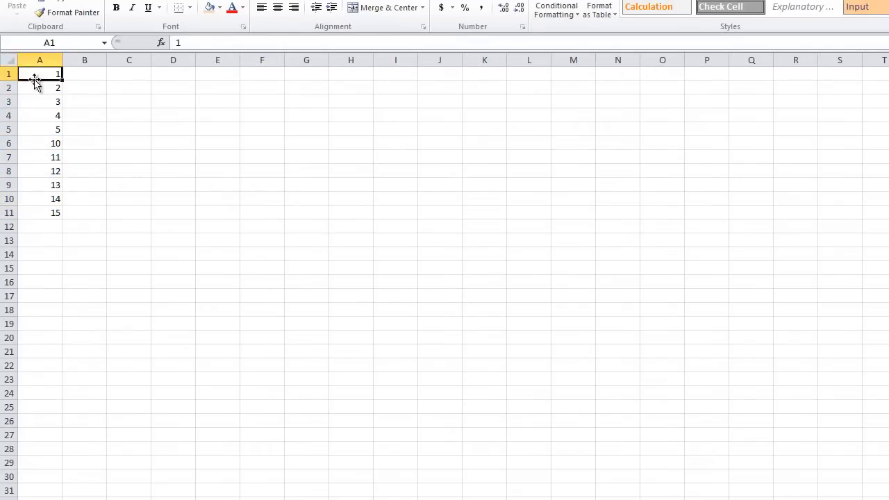
pyautogui.keyDown('shift'); pyautogui.click(41, 186); pyautogui.keyUp('shift')
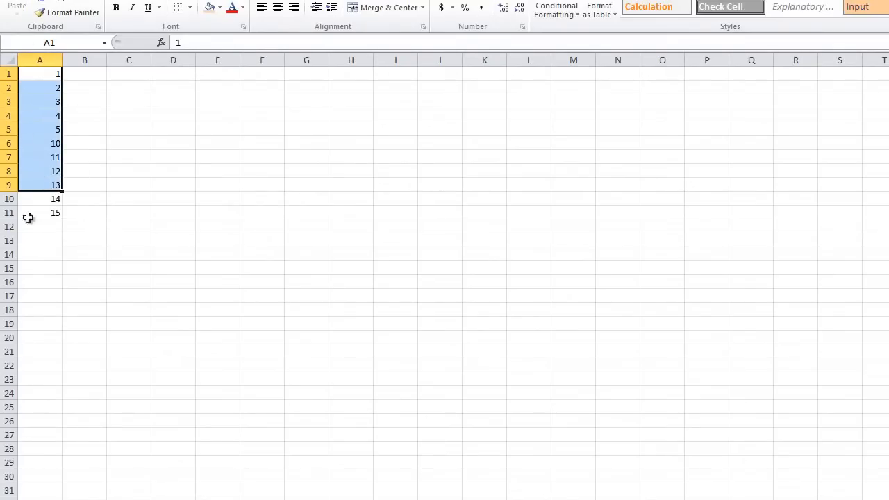
pyautogui.click(123, 183)
# Select the separate cells A9, A7, A4 and A2, then the continuous range A1:A10, and clear the selection
pyautogui.click(47, 182)
pyautogui.keyDown('ctrl'); pyautogui.click(41, 157); pyautogui.keyUp('ctrl')
pyautogui.keyDown('ctrl'); pyautogui.click(36, 115); pyautogui.keyUp('ctrl')
pyautogui.keyDown('ctrl'); pyautogui.click(38, 88); pyautogui.keyUp('ctrl')
pyautogui.click(42, 74)
pyautogui.moveTo(41, 73); pyautogui.dragTo(38, 198)
pyautogui.click(188, 200)
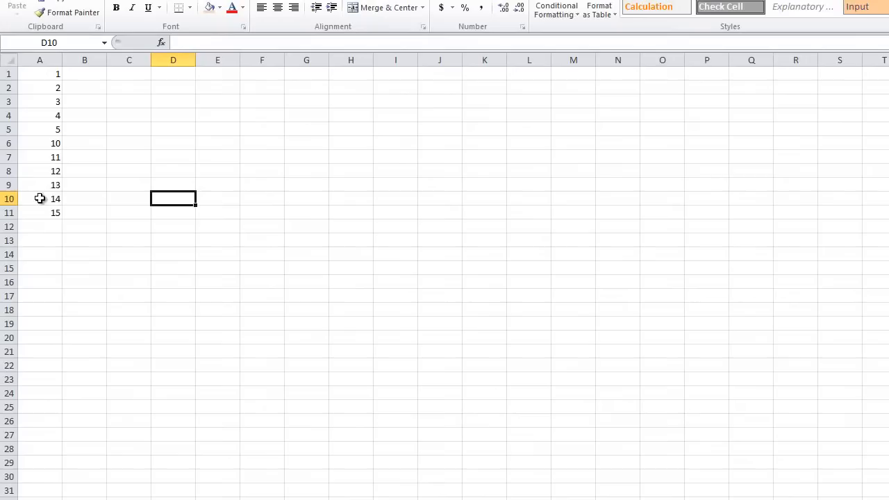
# Custom sort only cells A4:A8 by column A values, Smallest to Largest
pyautogui.click(38, 141)
pyautogui.moveTo(37, 115); pyautogui.dragTo(40, 175)
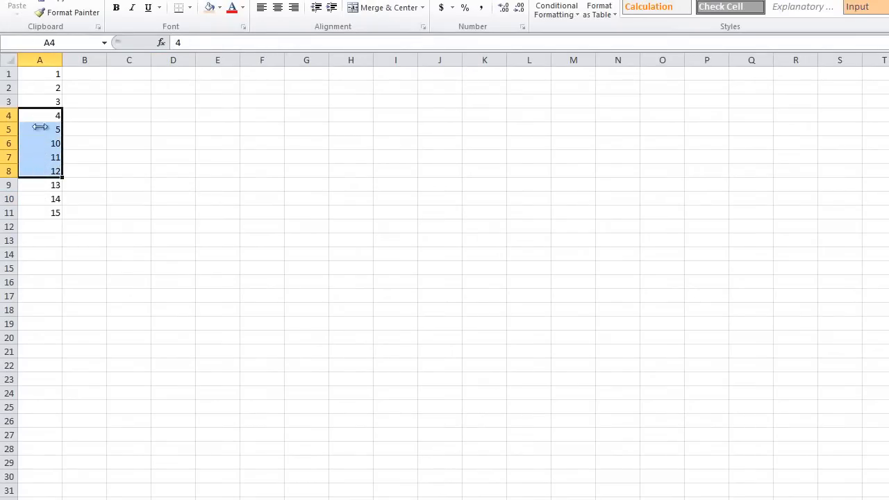
pyautogui.click(840, 35)
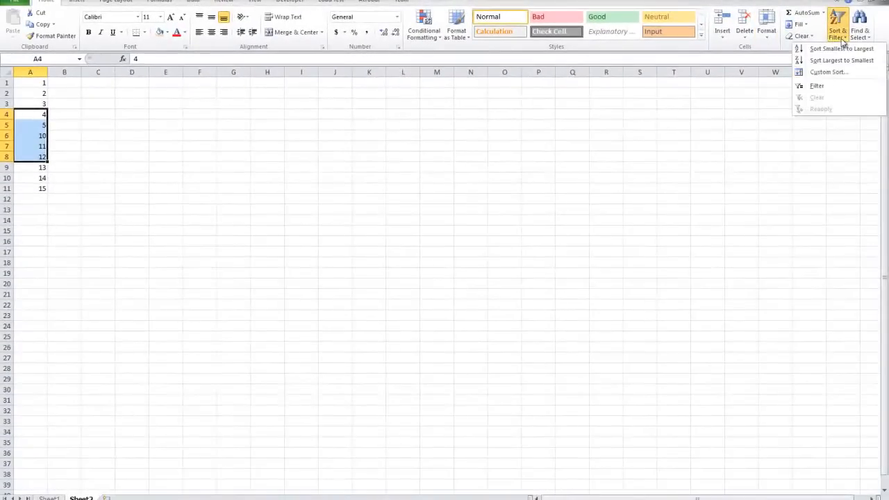
pyautogui.click(835, 72)
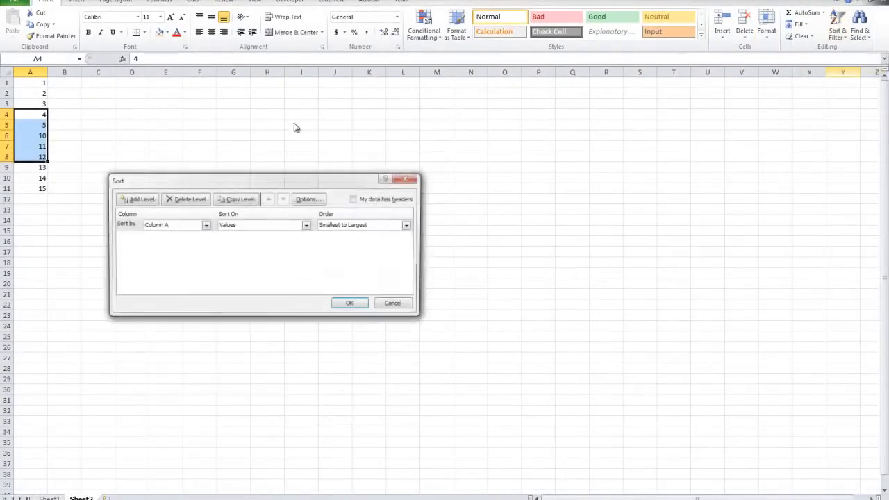
pyautogui.click(352, 305)
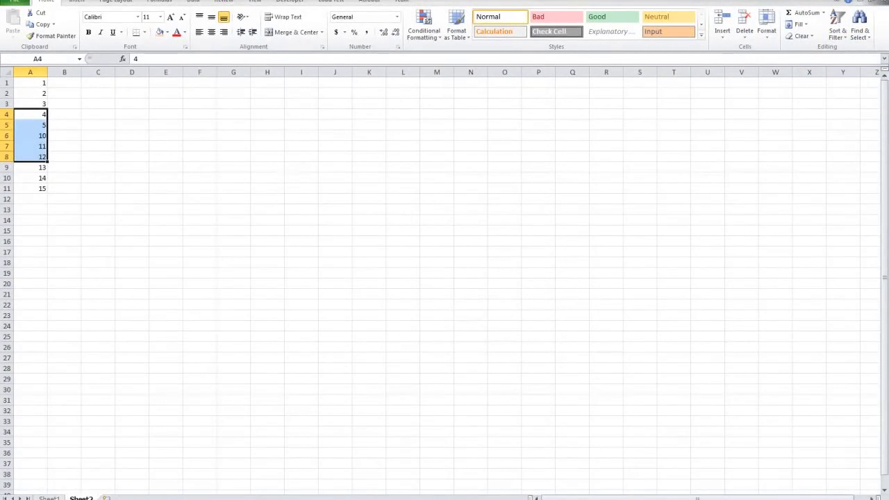
# Custom sort cells A4:A8 again by column A values, Largest to Smallest
pyautogui.click(838, 32)
pyautogui.click(835, 72)
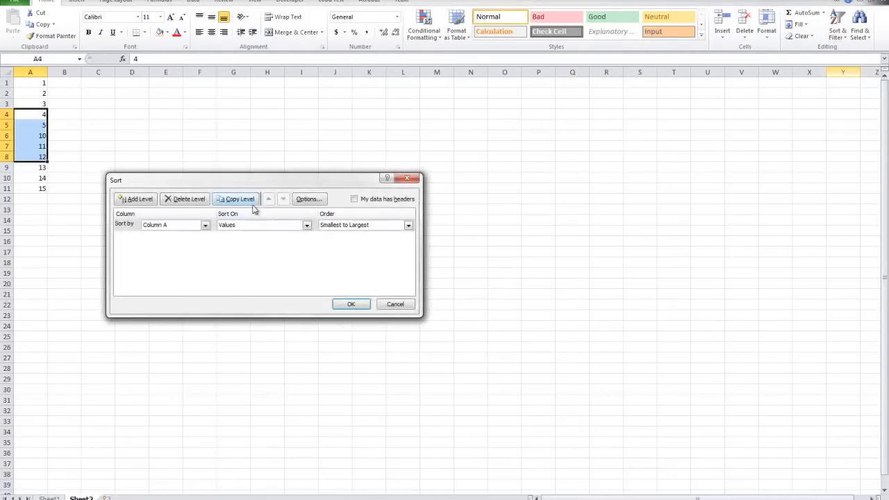
pyautogui.click(179, 233)
pyautogui.click(344, 226)
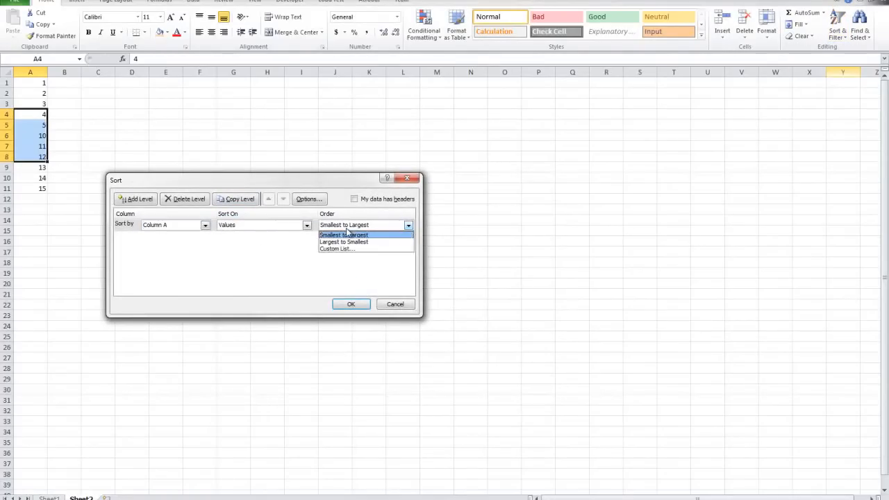
pyautogui.click(346, 240)
pyautogui.click(350, 305)
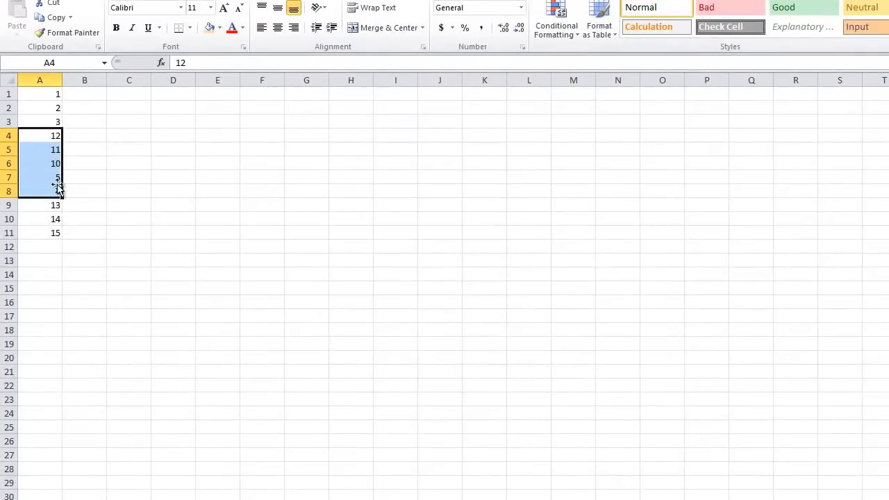
# Delete the numbers in cells A1:A11
pyautogui.moveTo(57, 236); pyautogui.dragTo(57, 90)
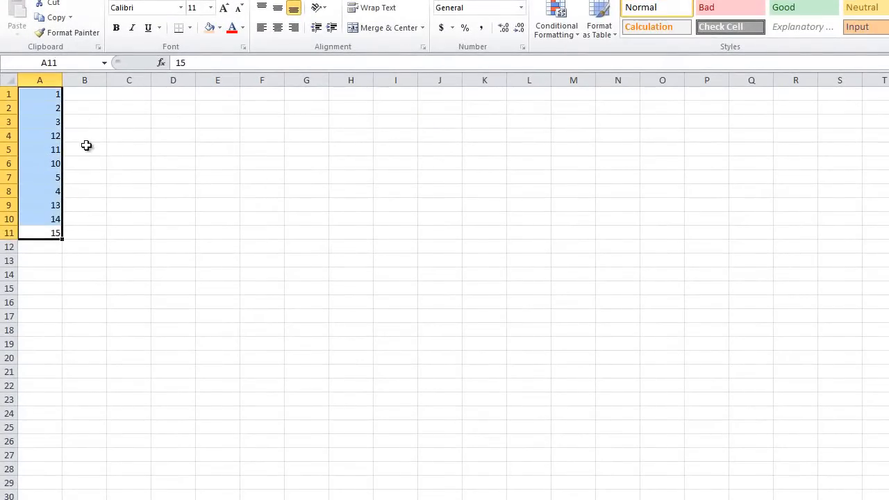
pyautogui.click(86, 145)
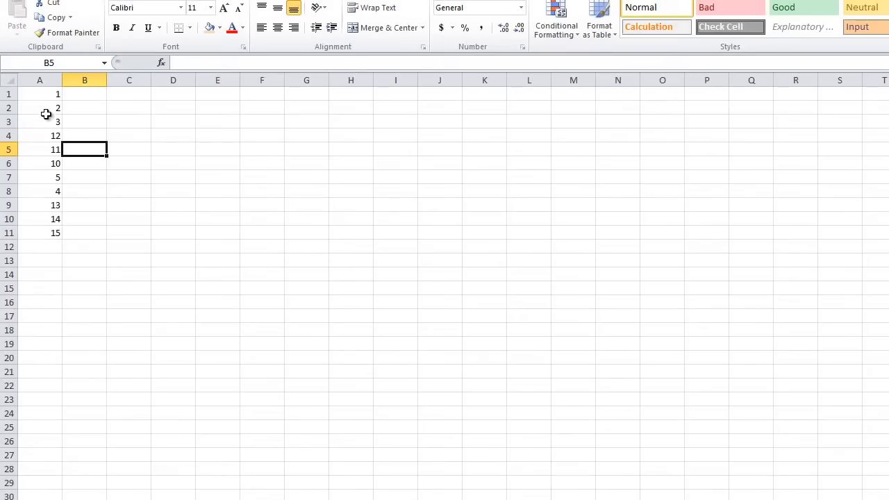
pyautogui.moveTo(50, 231); pyautogui.dragTo(28, 97)
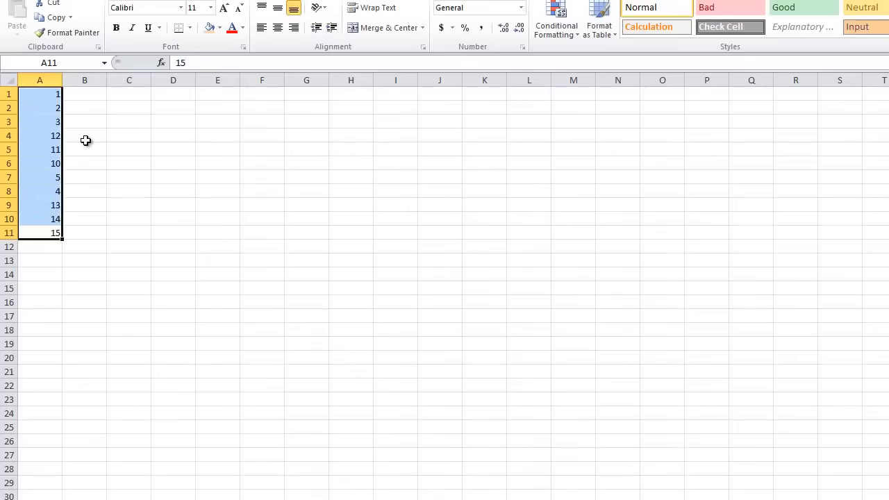
pyautogui.press('Delete')
pyautogui.click(292, 238)
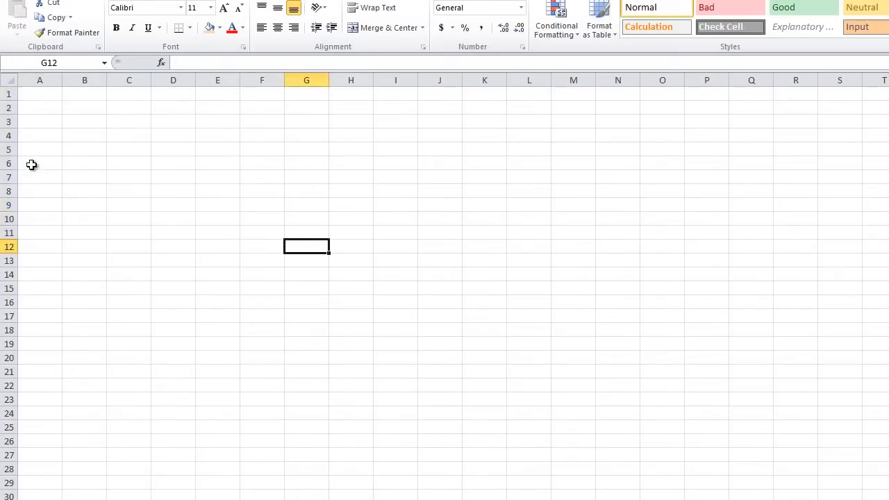
# Select the entire worksheet at once several times, clearing the selection after each time
pyautogui.click(32, 108)
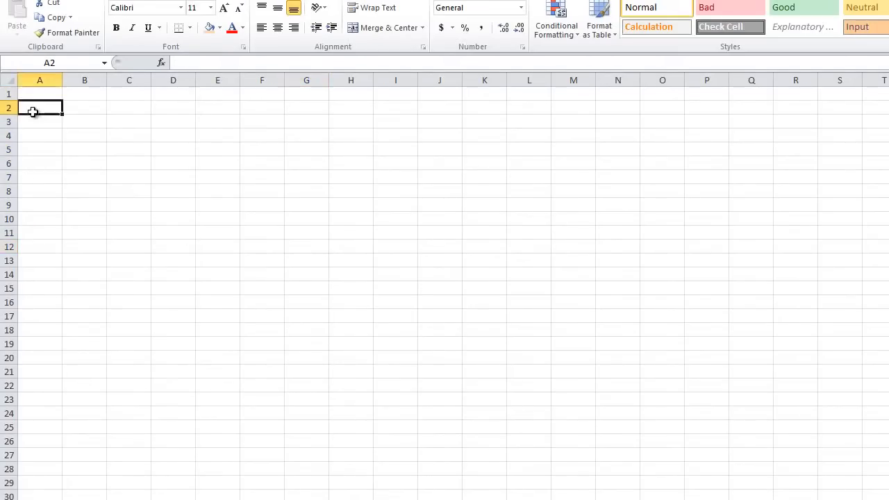
pyautogui.click(7, 84)
pyautogui.click(34, 107)
pyautogui.click(8, 81)
pyautogui.click(28, 109)
pyautogui.click(4, 81)
pyautogui.click(7, 83)
pyautogui.click(30, 104)
pyautogui.click(10, 84)
pyautogui.click(28, 97)
pyautogui.click(9, 81)
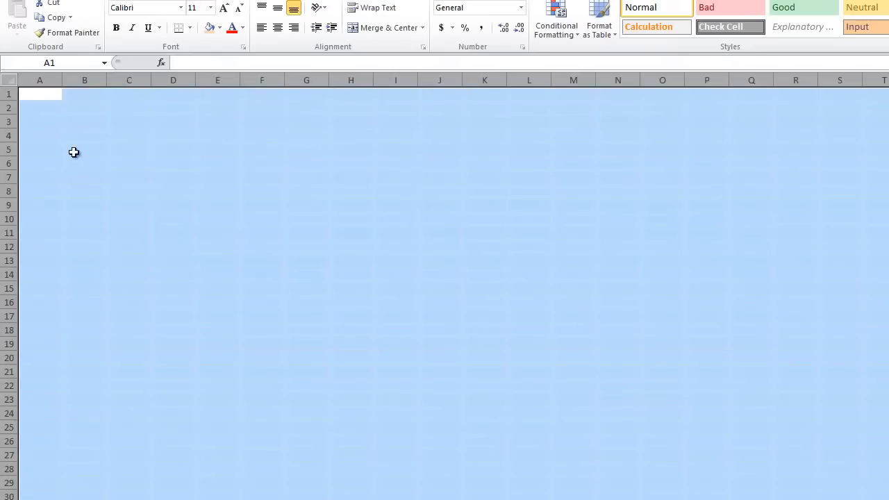
pyautogui.click(138, 154)
# Select the block A2:H20, then select cells A1:A19 in the first column instead
pyautogui.moveTo(28, 110); pyautogui.dragTo(355, 363)
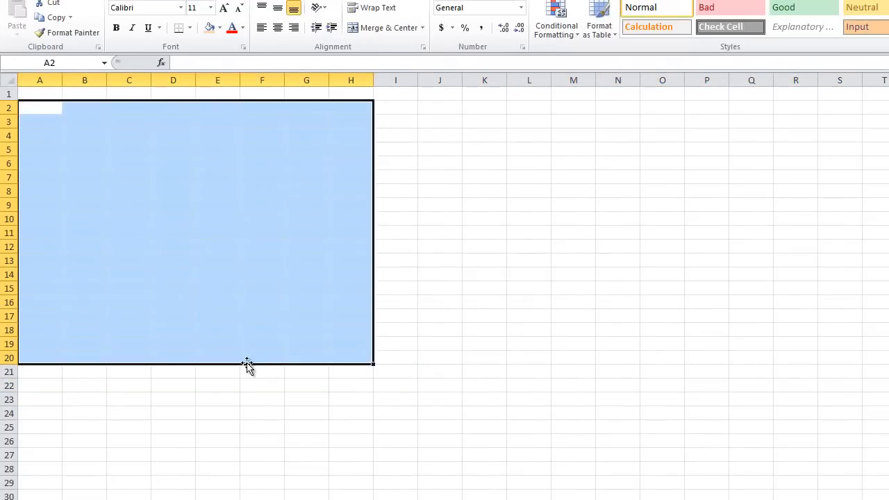
pyautogui.click(240, 274)
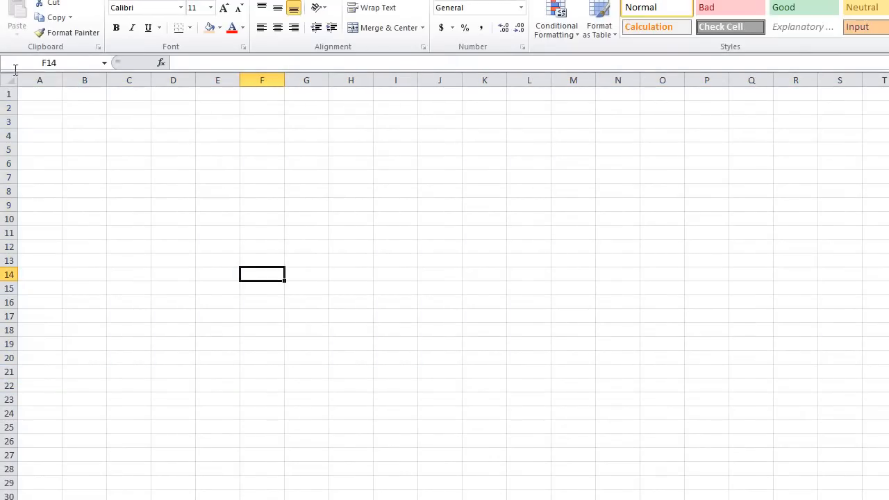
pyautogui.click(42, 112)
pyautogui.moveTo(41, 96); pyautogui.dragTo(39, 341)
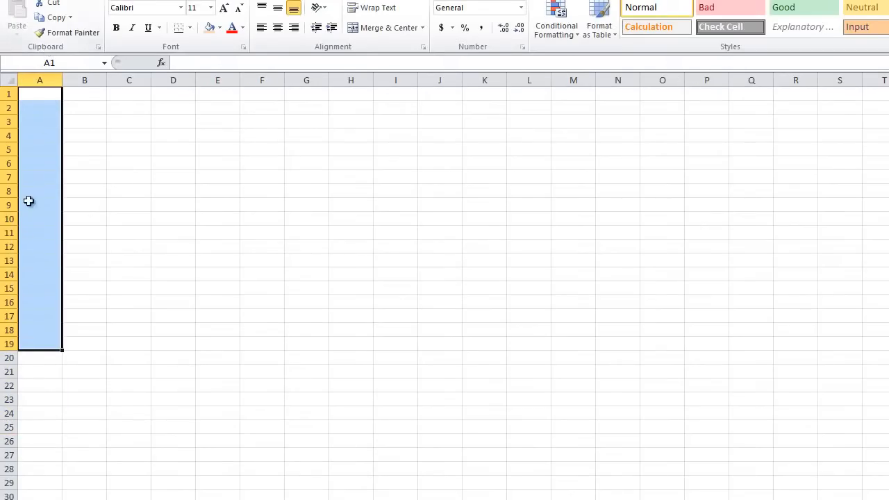
# Select the whole of column A, then column B, then column C
pyautogui.click(41, 81)
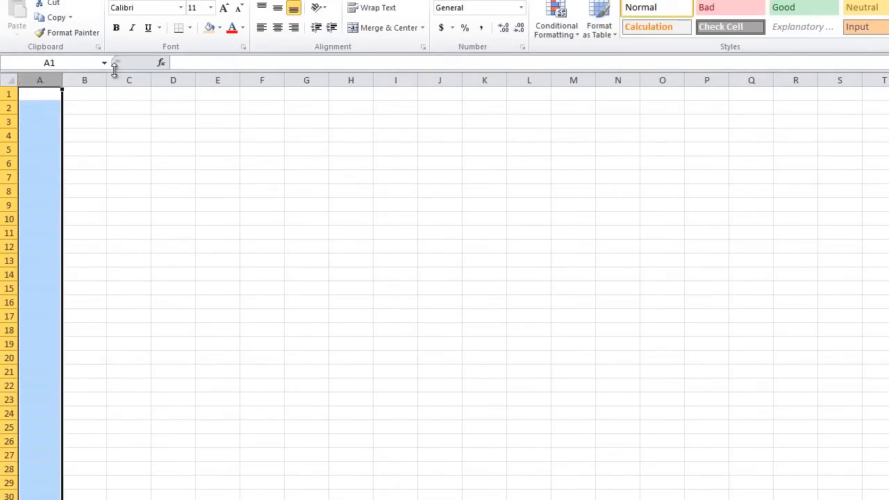
pyautogui.click(86, 80)
pyautogui.click(128, 80)
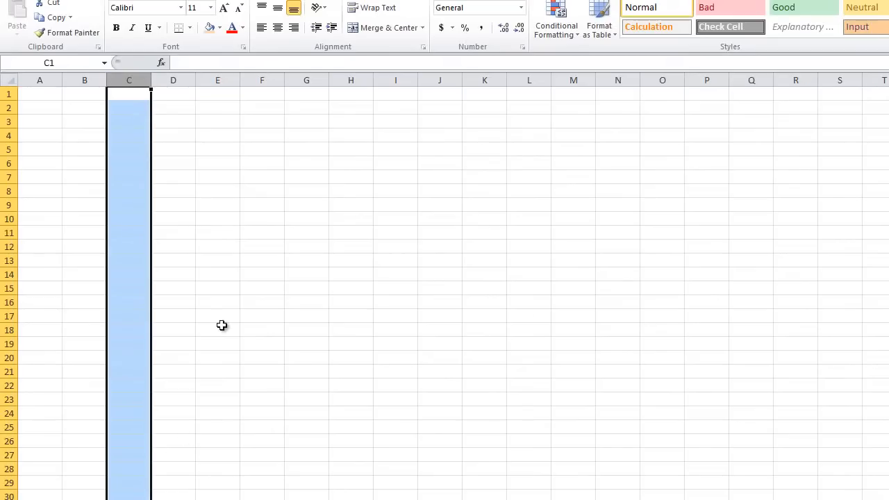
# Enter 1 in cell A1 and "dog" in cell B1
pyautogui.click(53, 123)
pyautogui.click(51, 98)
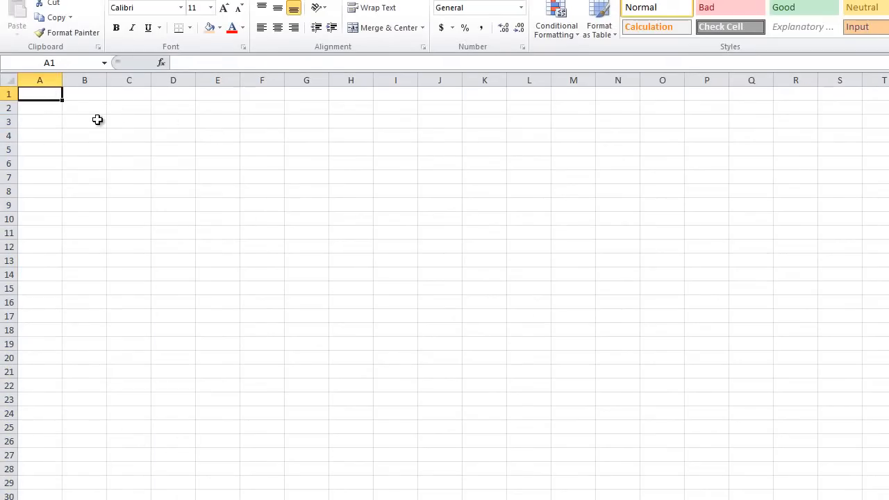
pyautogui.write('1')
pyautogui.click(83, 95)
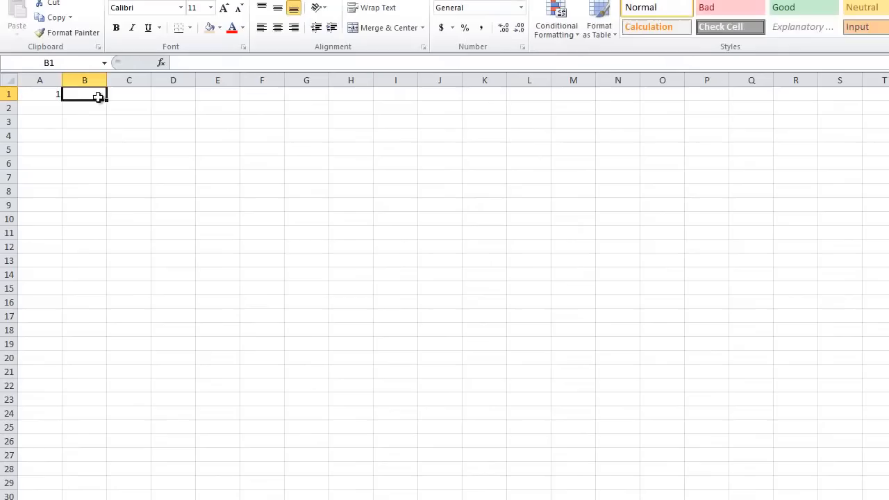
pyautogui.write('dog')
pyautogui.press('Return')
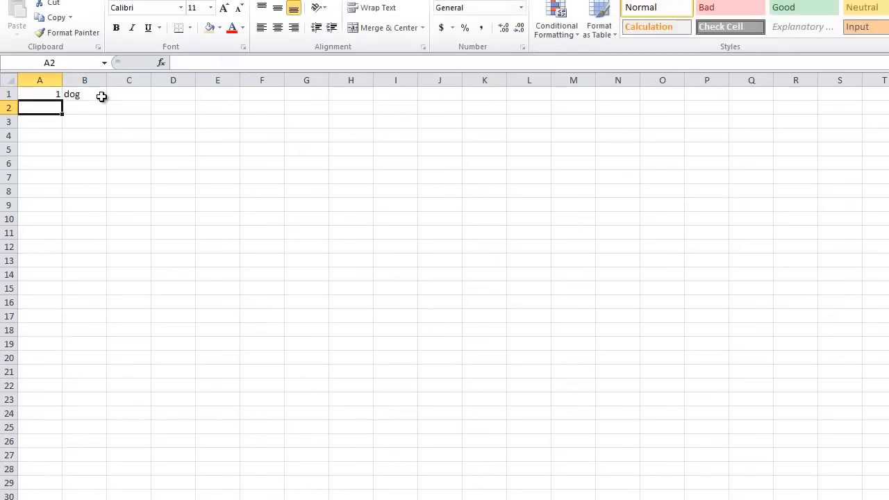
# Enter 3 and "cat" in row 2, and 4 and "mouse" in row 3 of columns A and B
pyautogui.write('3')
pyautogui.press('Tab')
pyautogui.write('cat')
pyautogui.press('Return')
pyautogui.write('4')
pyautogui.press('Tab')
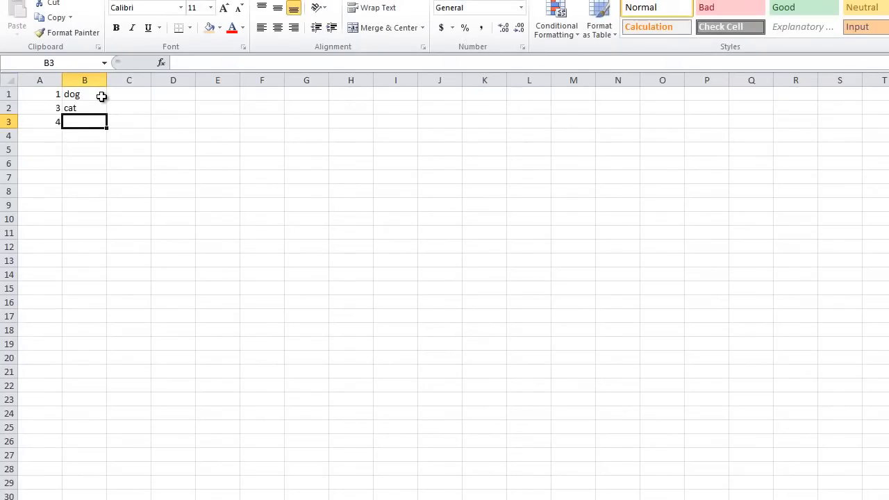
pyautogui.write('mouse')
pyautogui.press('Return')
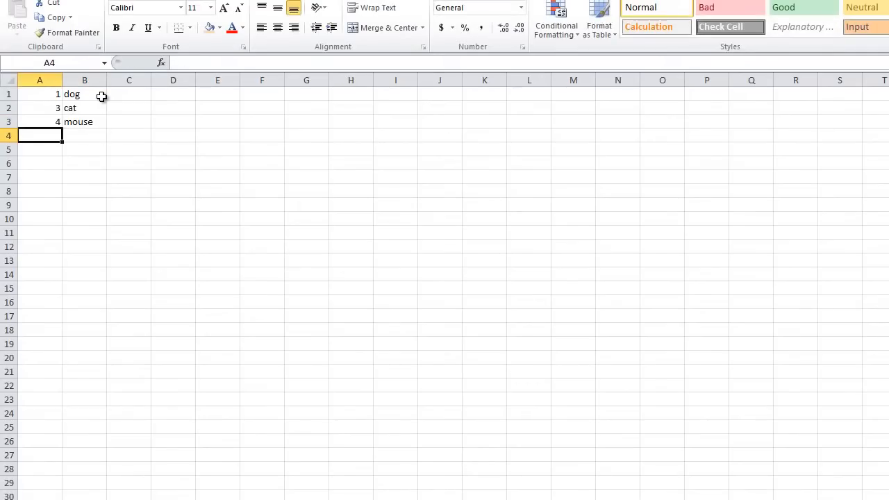
# Enter 2 and "bird" in row 4, and 5 and "lion" in row 5 of columns A and B
pyautogui.write('2')
pyautogui.press('Tab')
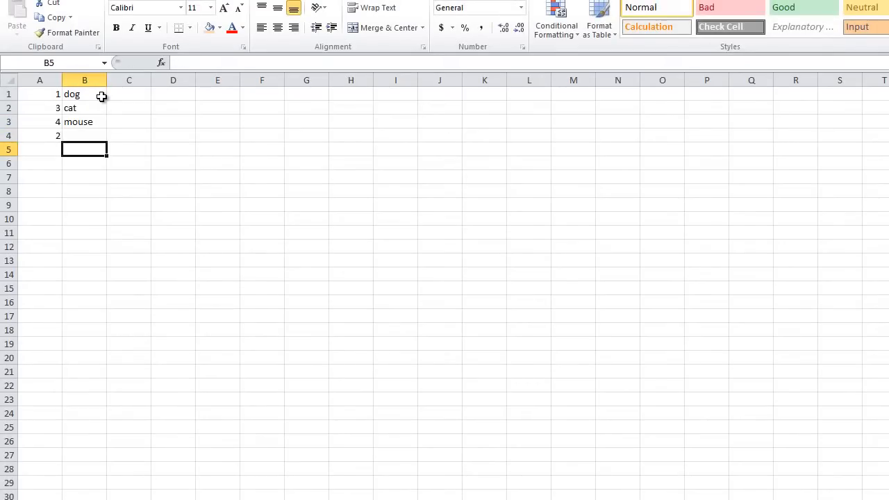
pyautogui.write('bird')
pyautogui.press('Left')
pyautogui.press('Down')
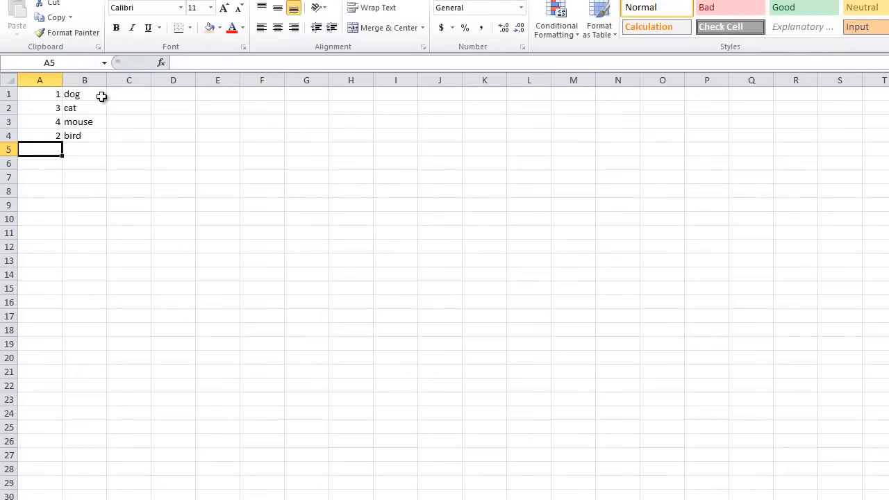
pyautogui.write('5')
pyautogui.press('Tab')
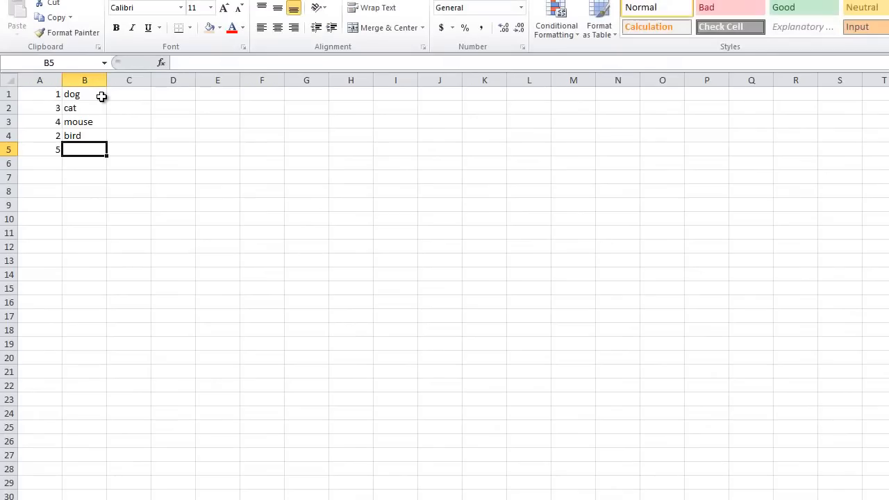
pyautogui.write('lion')
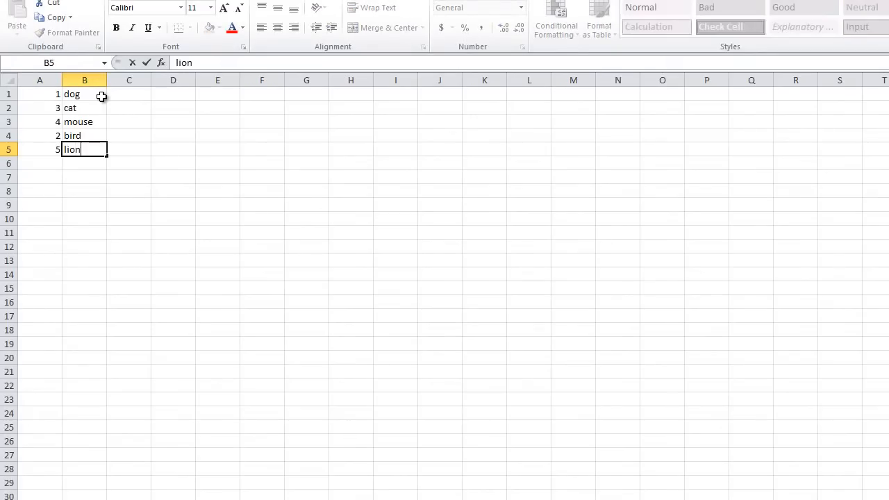
pyautogui.click(262, 232)
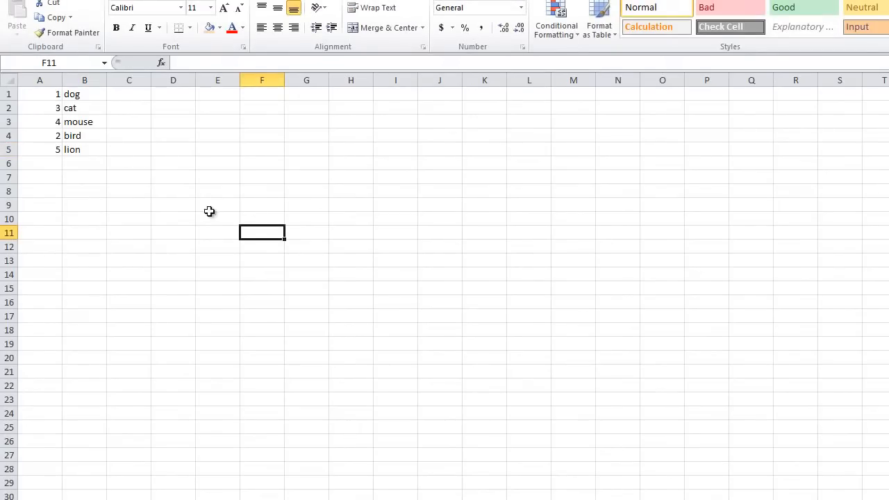
# Sort A1:A5 from largest to smallest with the selection expanded to the animal names, and undo the sort
pyautogui.moveTo(37, 89); pyautogui.dragTo(39, 149)
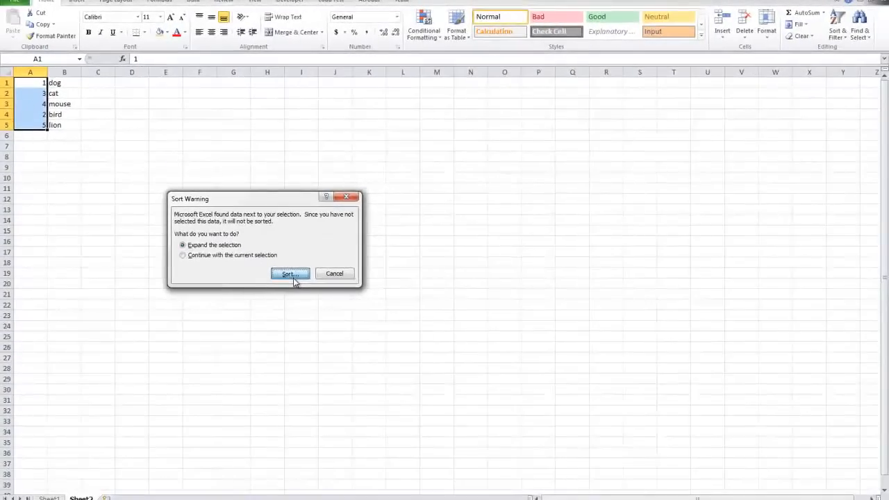
pyautogui.click(291, 275)
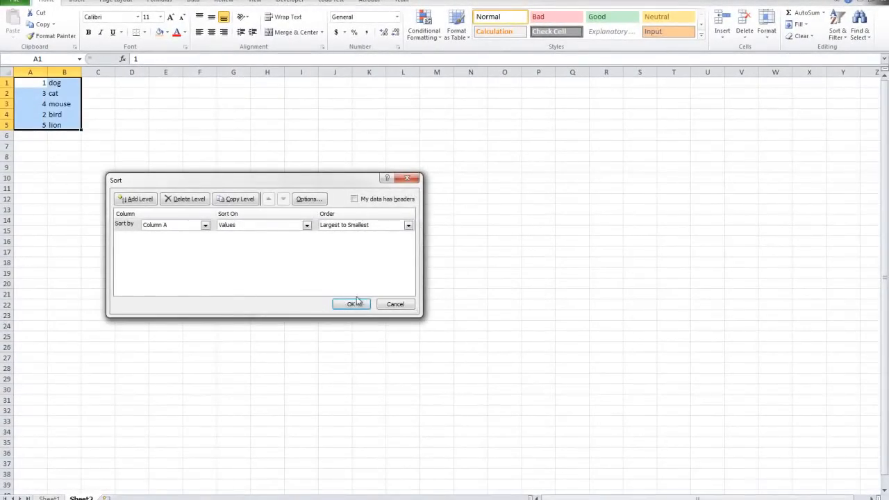
pyautogui.click(352, 306)
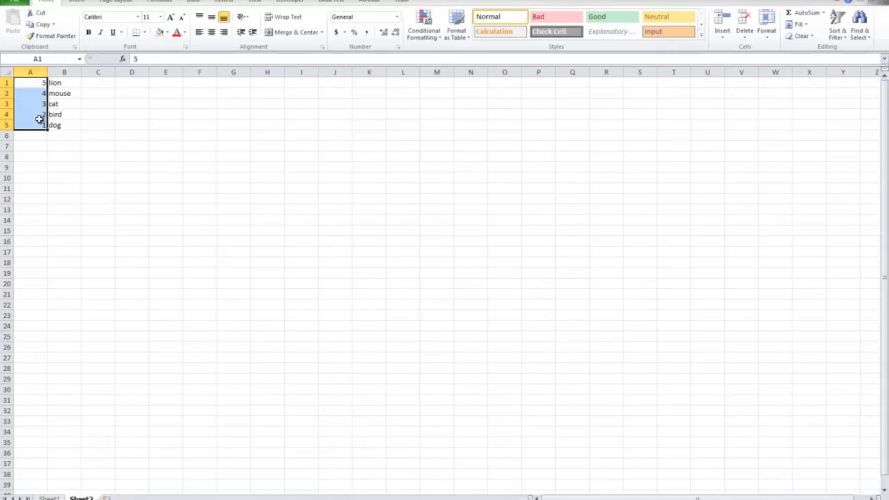
pyautogui.hotkey('ctrl', 'z')
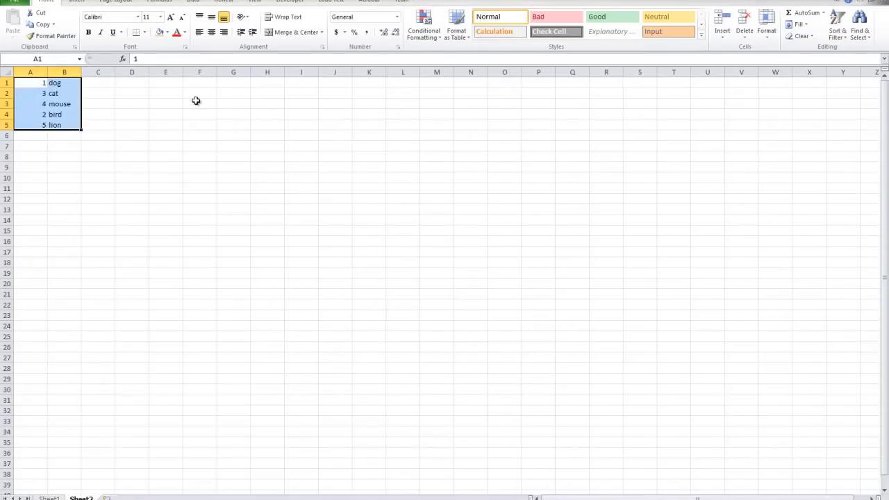
# Sort only cells A1:A5 from smallest to largest, continuing with the current selection so column B is left out
pyautogui.click(835, 29)
pyautogui.click(730, 125)
pyautogui.click(132, 104)
pyautogui.moveTo(29, 83); pyautogui.dragTo(36, 123)
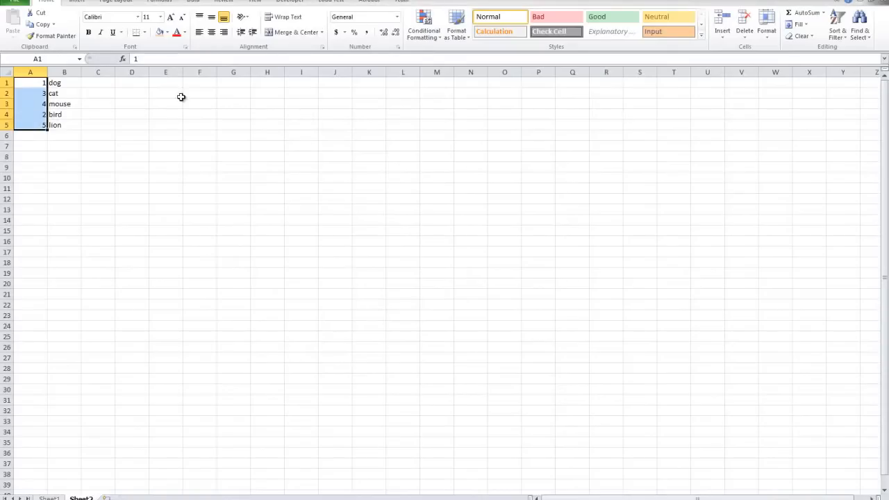
pyautogui.click(837, 29)
pyautogui.click(826, 72)
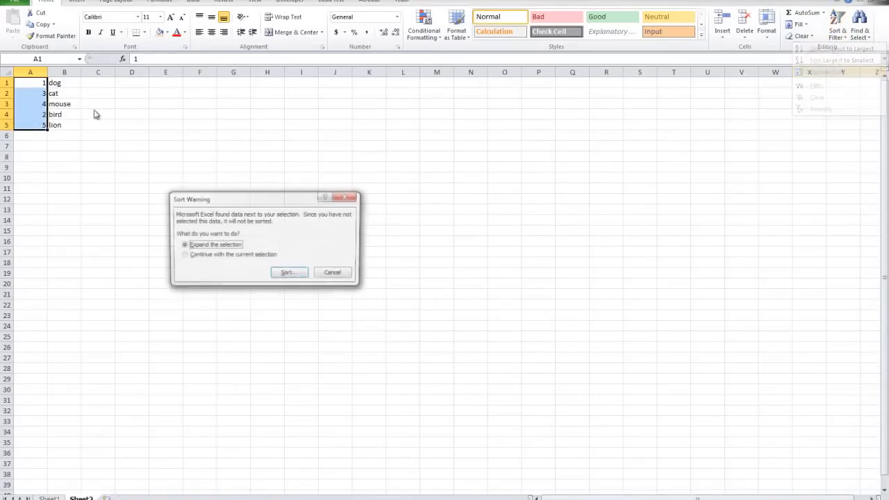
pyautogui.click(255, 256)
pyautogui.click(288, 275)
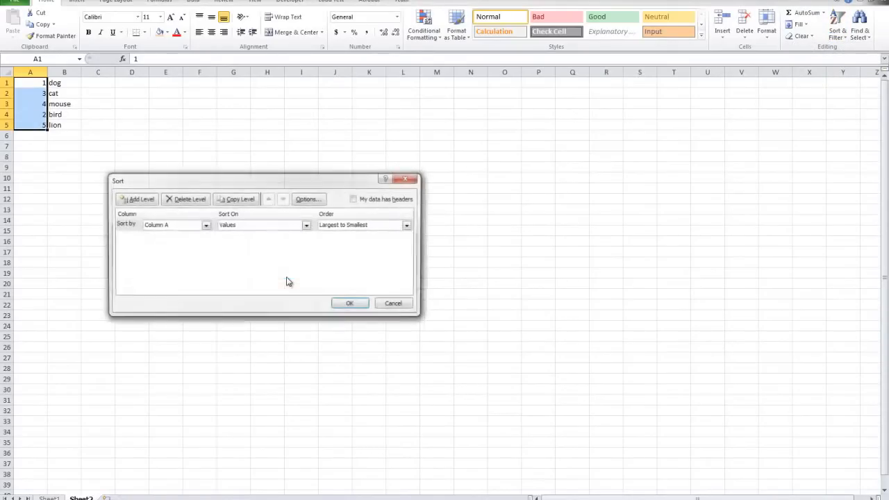
pyautogui.click(409, 225)
pyautogui.click(360, 237)
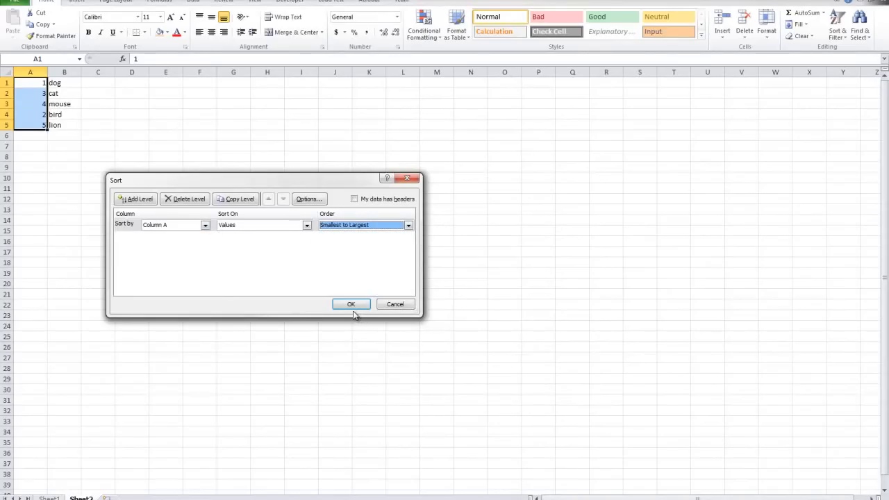
pyautogui.click(350, 304)
pyautogui.click(149, 199)
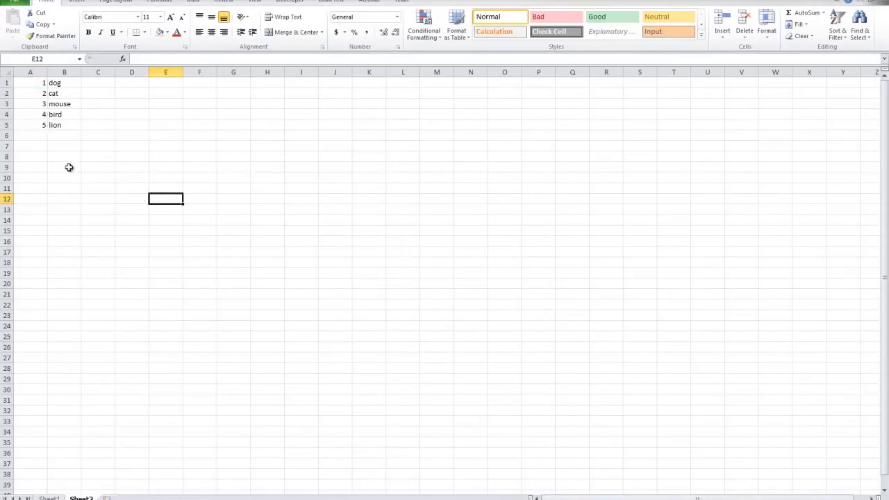
# Undo the sort and all the number and animal entries until the sheet is empty
pyautogui.click(56, 115)
pyautogui.click(36, 92)
pyautogui.hotkey('ctrl', 'z')
pyautogui.hotkey('ctrl', 'z')
pyautogui.hotkey('ctrl', 'z')
pyautogui.hotkey('ctrl', 'z')
pyautogui.hotkey('ctrl', 'z')
pyautogui.hotkey('ctrl', 'z')
pyautogui.hotkey('ctrl', 'z')
pyautogui.hotkey('ctrl', 'z')
pyautogui.hotkey('ctrl', 'z')
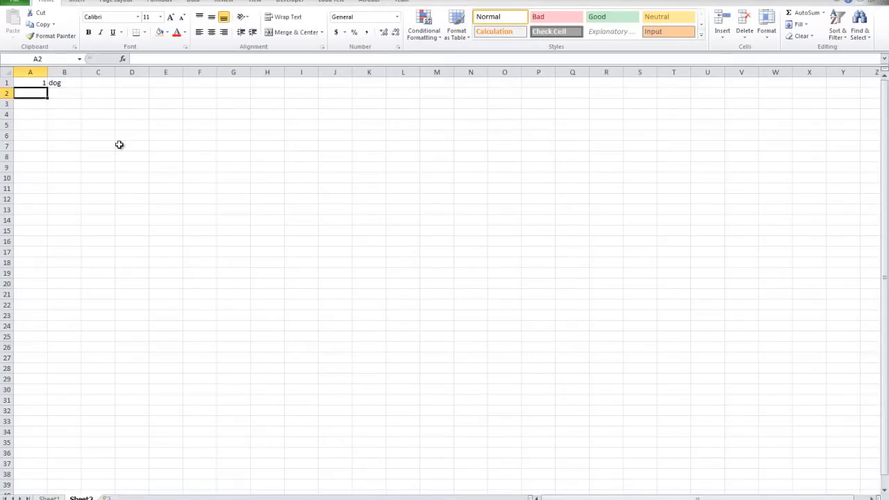
pyautogui.hotkey('ctrl', 'z')
pyautogui.hotkey('ctrl', 'z')
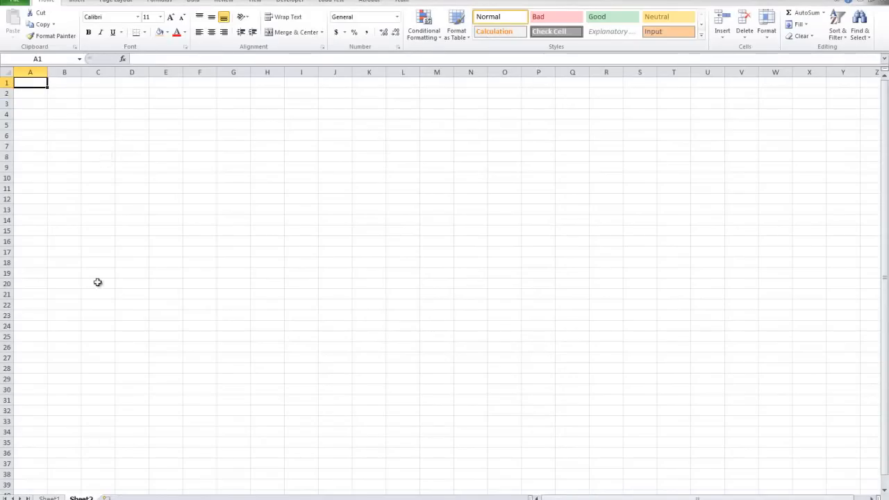
# On Sheet1, make row 10 with the topic "4) removing Duplicate Values" bold
pyautogui.click(49, 497)
pyautogui.click(235, 190)
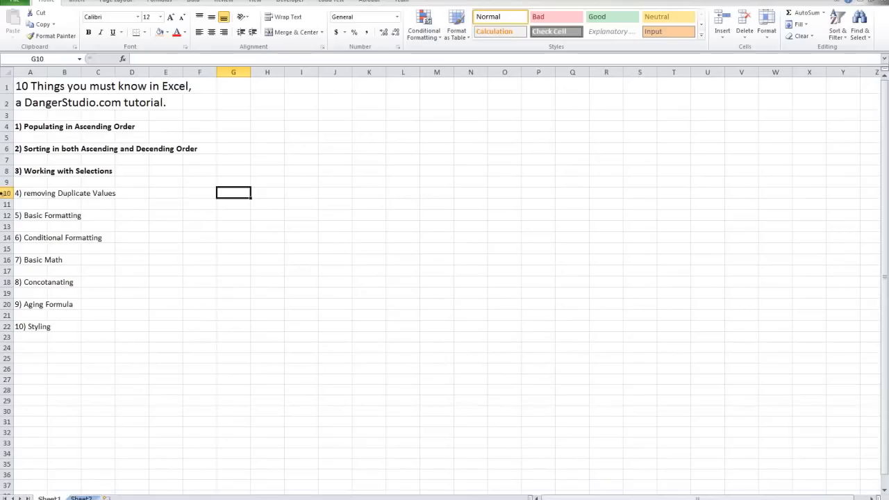
pyautogui.click(7, 193)
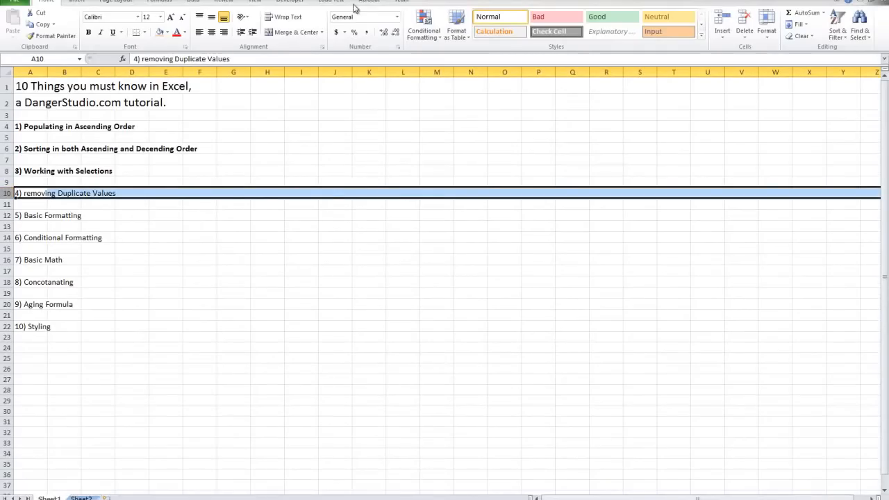
pyautogui.click(88, 32)
pyautogui.click(56, 273)
pyautogui.click(6, 193)
# On Sheet2, enter 1, 2, 2, 3, 3 and 4 down cells A1 to A6
pyautogui.click(82, 499)
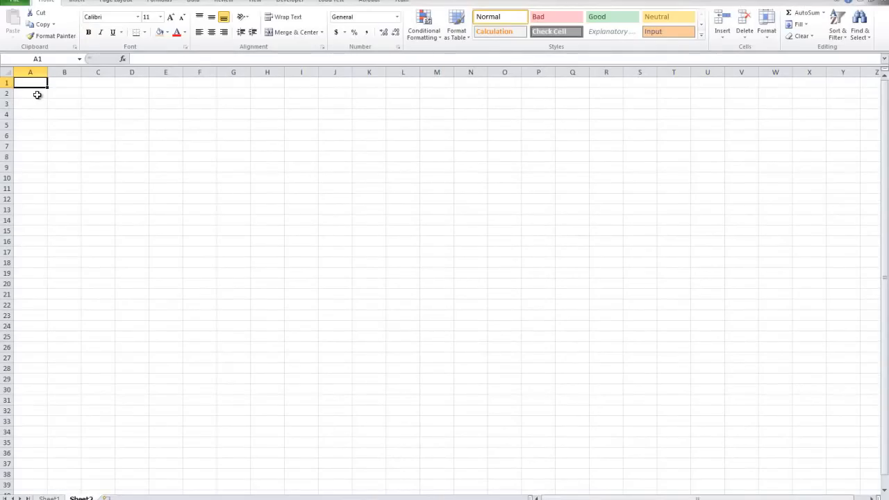
pyautogui.write('1')
pyautogui.press('Return')
pyautogui.write('2')
pyautogui.press('Return')
pyautogui.write('2')
pyautogui.press('Return')
pyautogui.write('3')
pyautogui.press('Return')
pyautogui.write('3')
pyautogui.press('Return')
pyautogui.write('4')
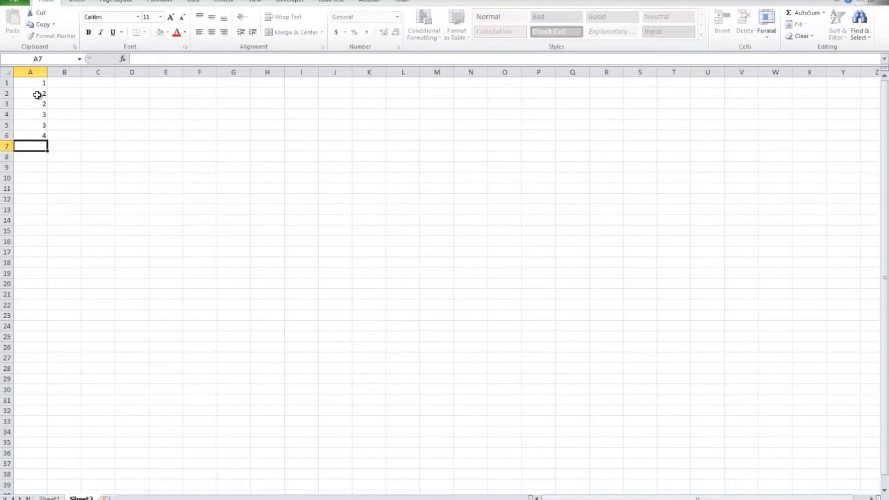
pyautogui.press('Return')
# Continue column A with 4, 5, 6, 7 and 7 in cells A7 to A11
pyautogui.write('4')
pyautogui.press('Return')
pyautogui.write('5')
pyautogui.press('Return')
pyautogui.write('6')
pyautogui.press('Return')
pyautogui.write('7')
pyautogui.press('Return')
pyautogui.write('7')
pyautogui.press('Return')
# Enter 8 in each of cells A12 to A17, 9 in A18 and A19, and 10 in A20
pyautogui.write('8')
pyautogui.press('Return')
pyautogui.write('8 ')
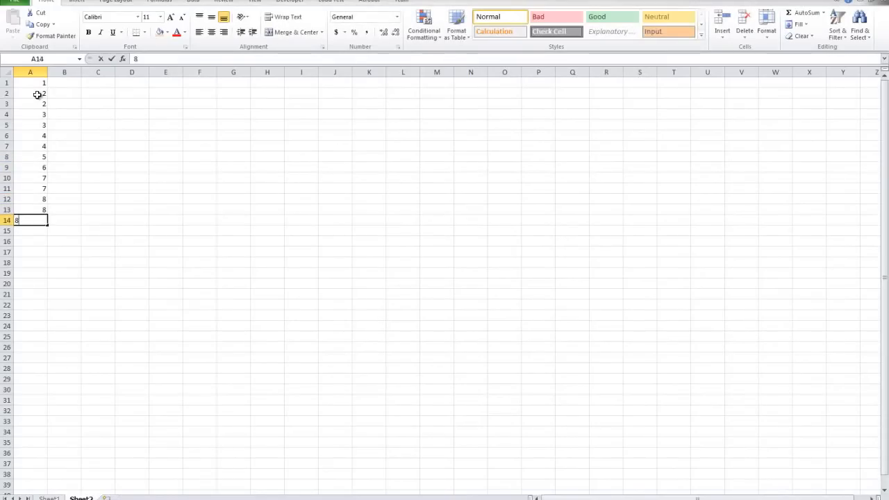
pyautogui.write('8 8 8 8 9 9')
pyautogui.press('Return')
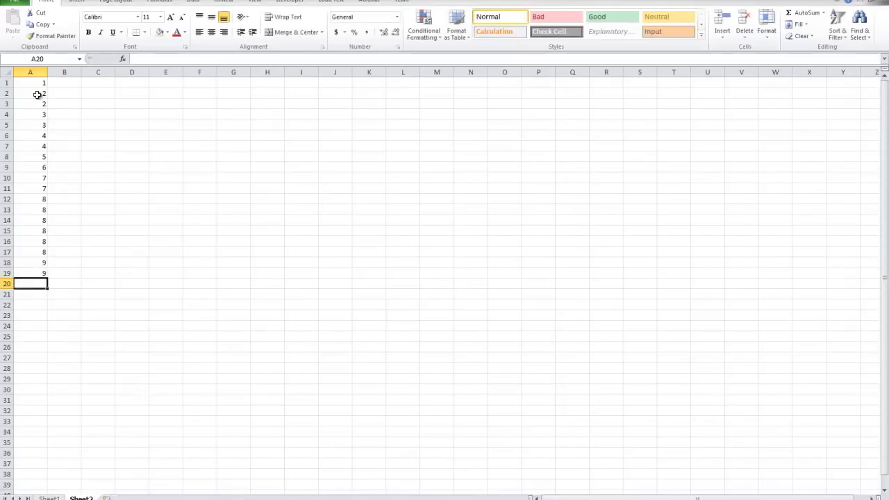
pyautogui.write('10')
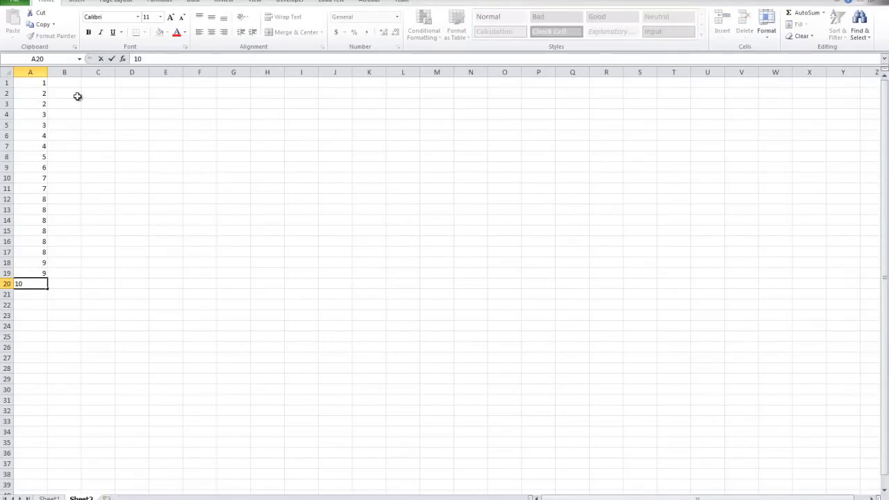
pyautogui.click(71, 92)
# Select the whole of column A and remove its duplicate values
pyautogui.moveTo(34, 79); pyautogui.dragTo(36, 283)
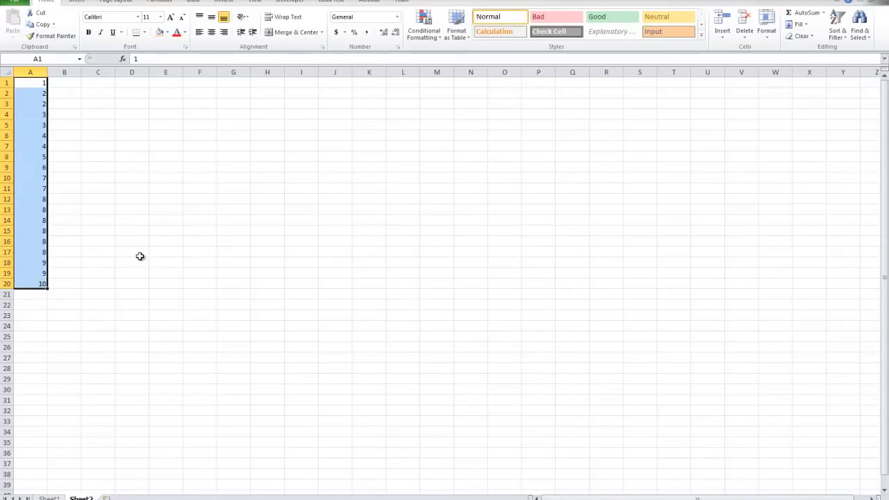
pyautogui.click(270, 231)
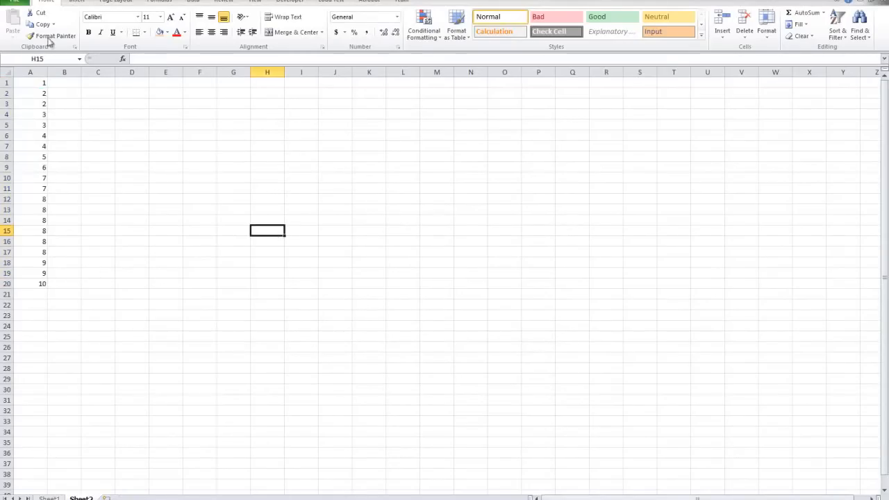
pyautogui.click(207, 175)
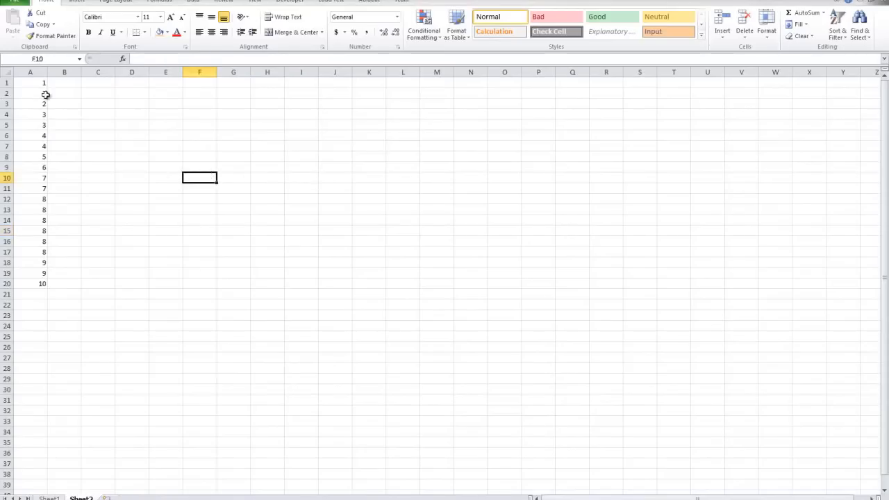
pyautogui.click(34, 70)
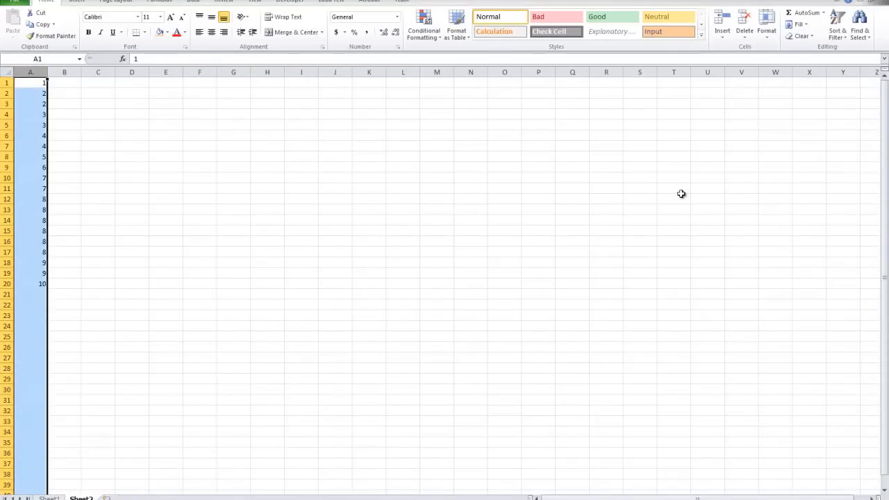
pyautogui.click(195, 1)
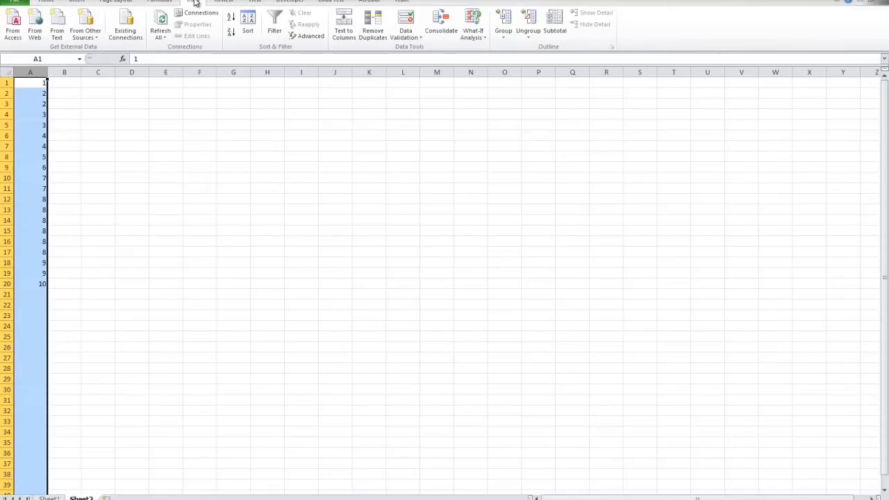
pyautogui.click(374, 36)
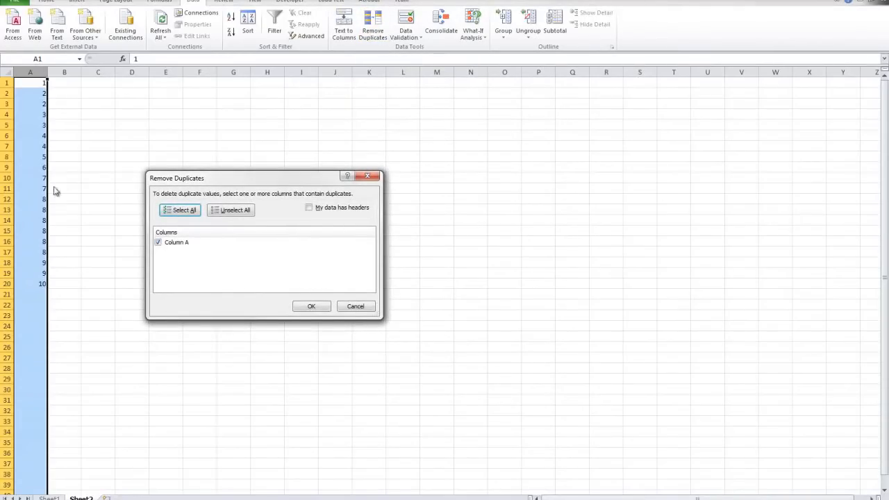
pyautogui.click(311, 306)
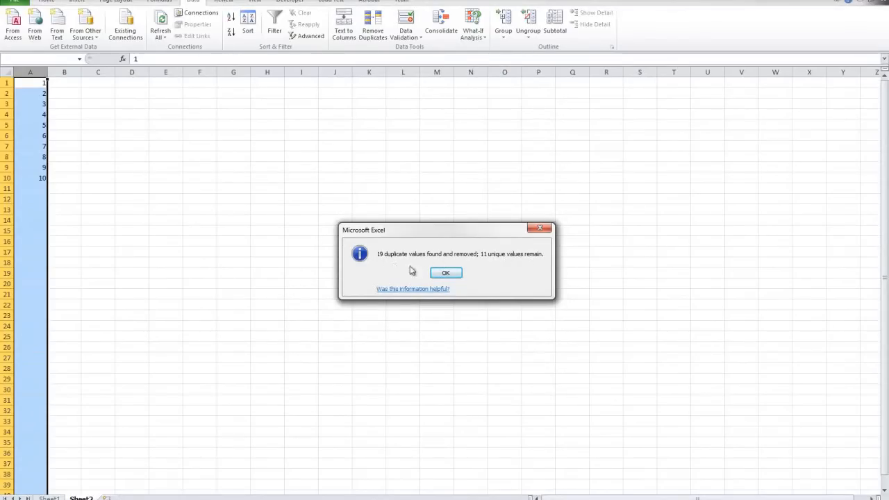
pyautogui.click(446, 272)
pyautogui.click(66, 188)
# Check the remaining values by selecting A1:A10, and undo the duplicate removal
pyautogui.moveTo(30, 178); pyautogui.dragTo(29, 84)
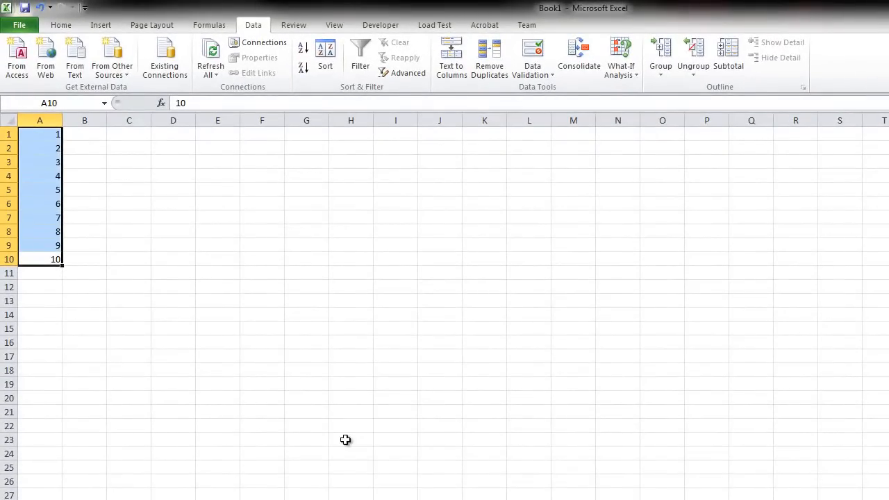
pyautogui.click(50, 272)
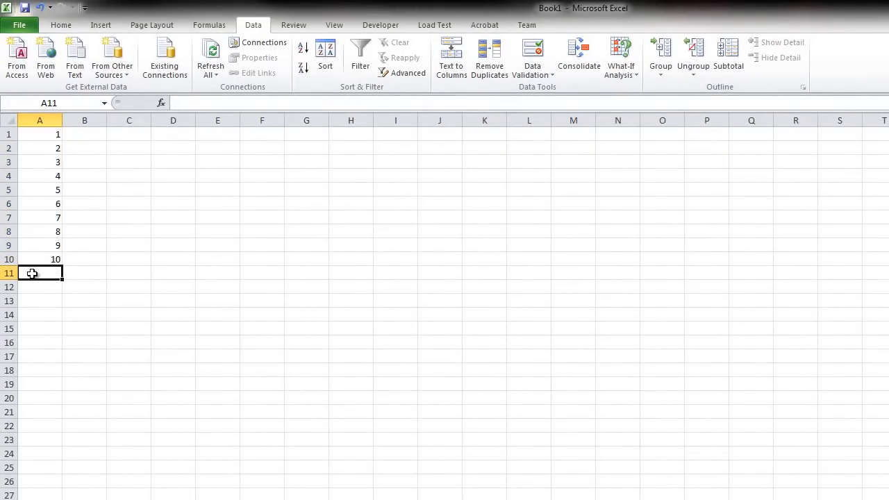
pyautogui.click(36, 328)
pyautogui.click(29, 268)
pyautogui.moveTo(49, 259); pyautogui.dragTo(46, 131)
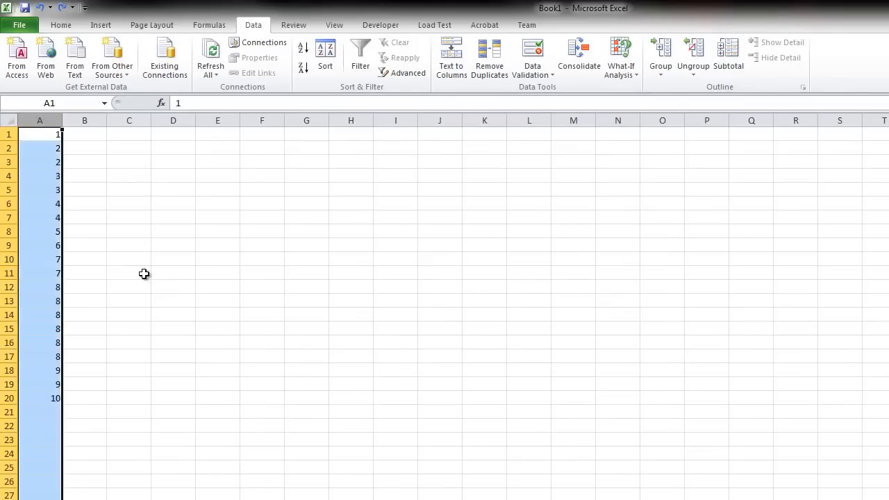
# Replace the whole-column selection with only the filled cells A1:A20
pyautogui.click(188, 330)
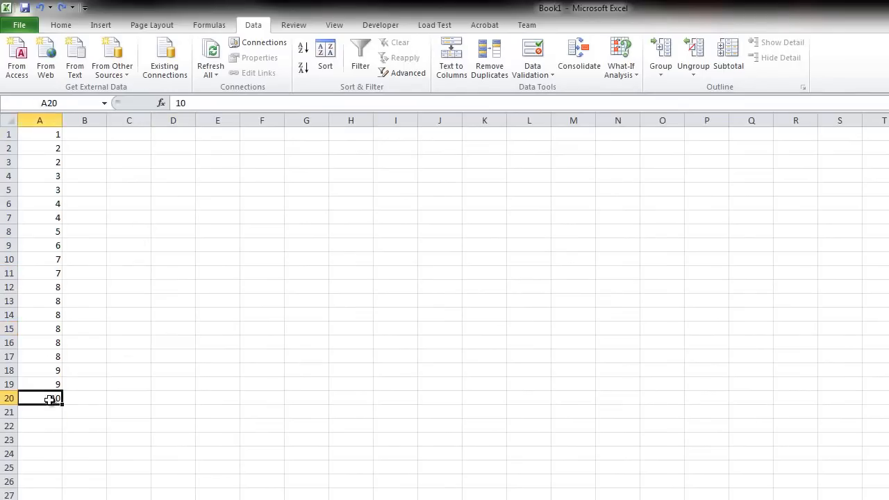
pyautogui.moveTo(49, 398); pyautogui.dragTo(15, 60)
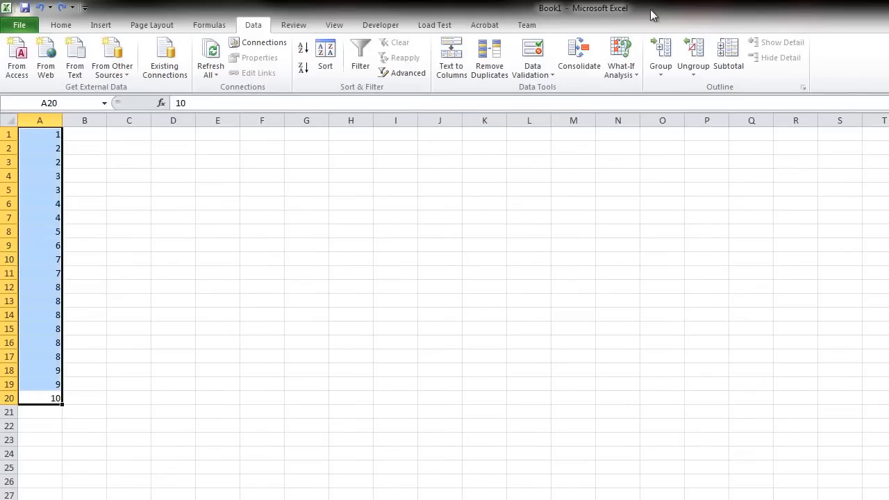
# Remove the duplicate values from the selected range A1:A20
pyautogui.click(485, 69)
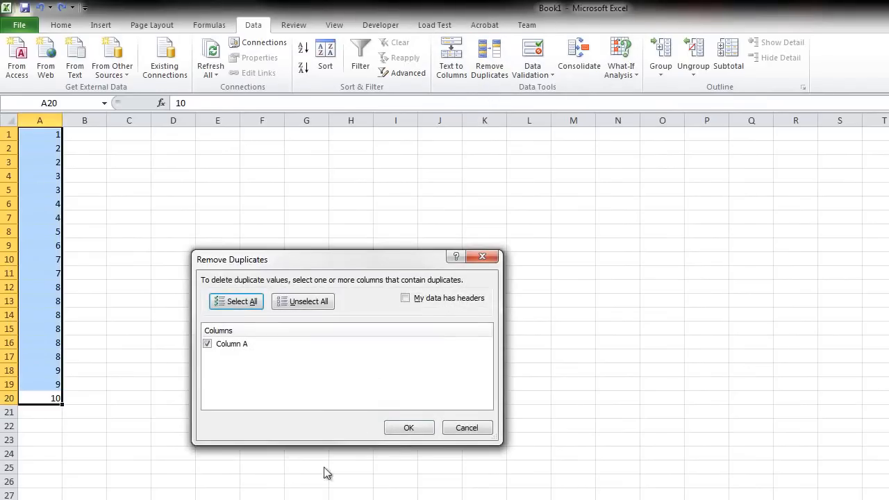
pyautogui.click(403, 430)
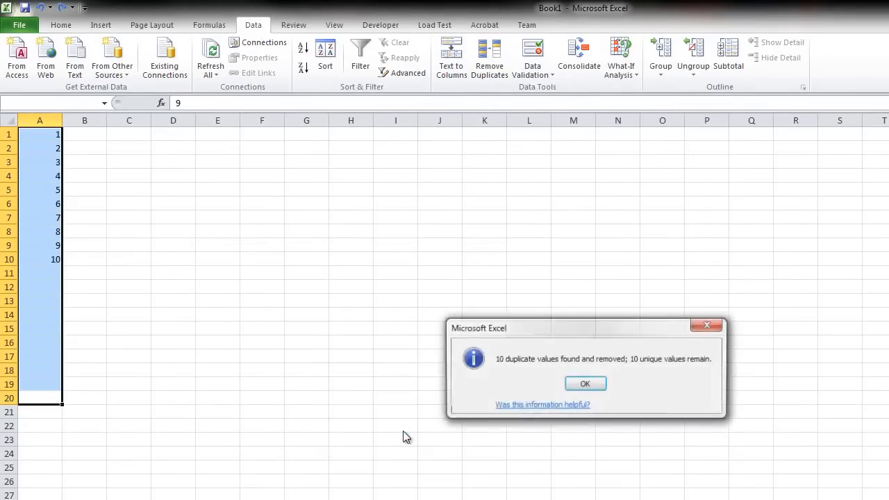
pyautogui.click(581, 384)
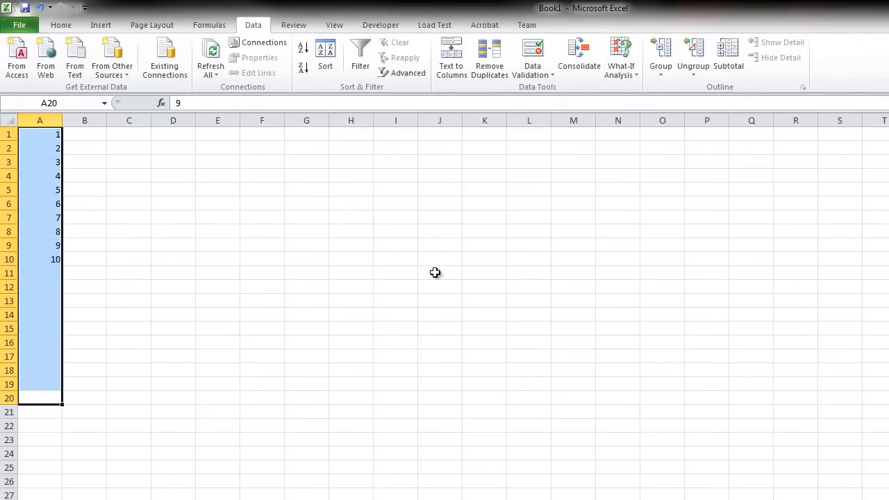
# Clear all values from A1:A20 and deselect the range
pyautogui.press('Delete')
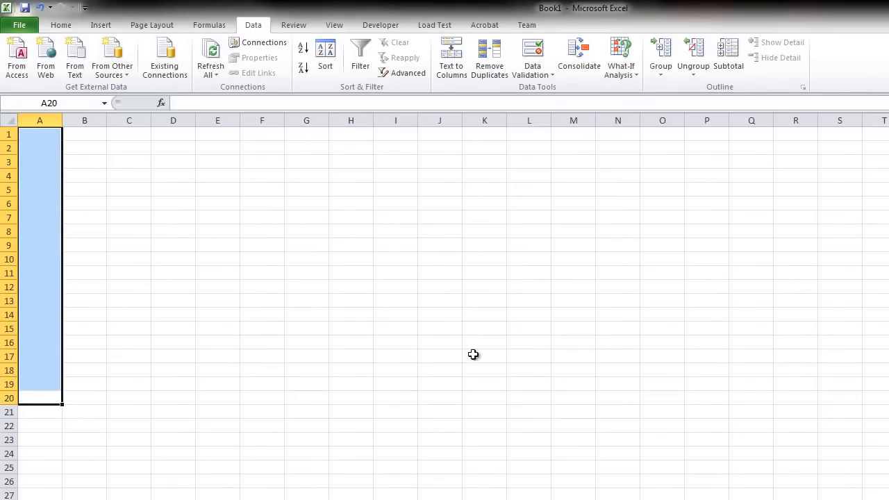
pyautogui.click(218, 357)
pyautogui.moveTo(42, 357); pyautogui.dragTo(40, 134)
pyautogui.click(306, 300)
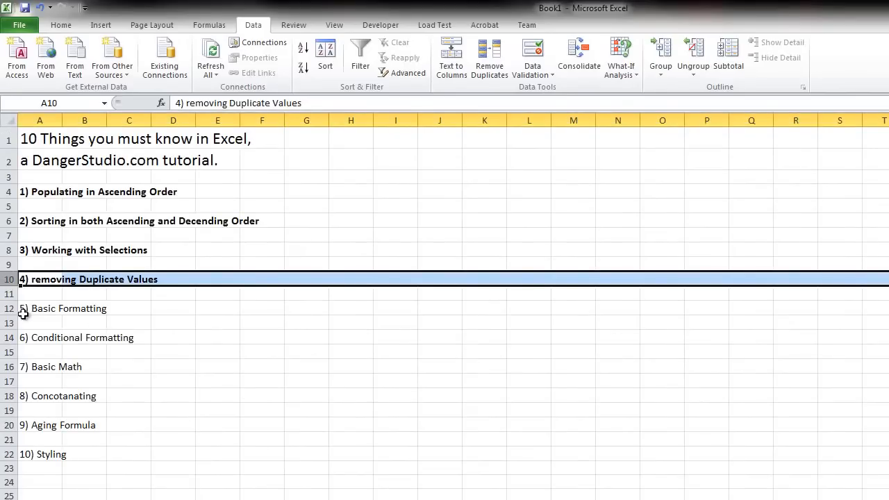
# Bold the "5) Basic Formatting" row in the topic list on Sheet1
pyautogui.click(9, 309)
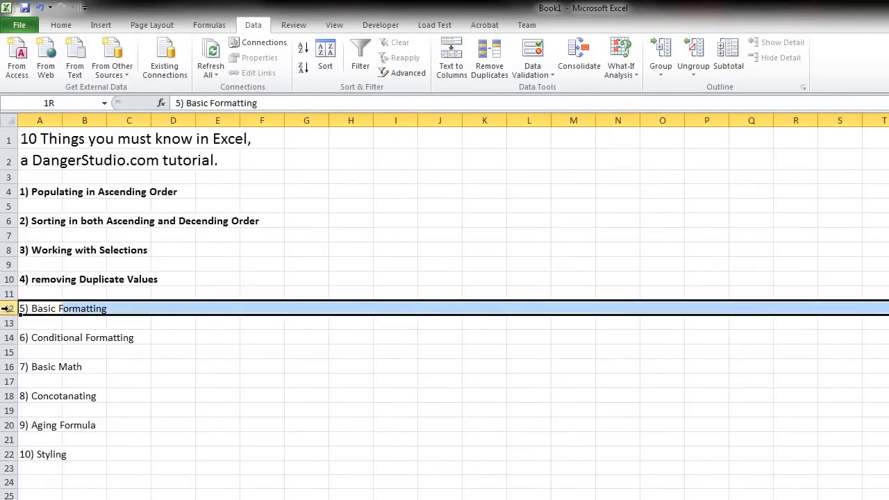
pyautogui.click(61, 25)
pyautogui.click(116, 67)
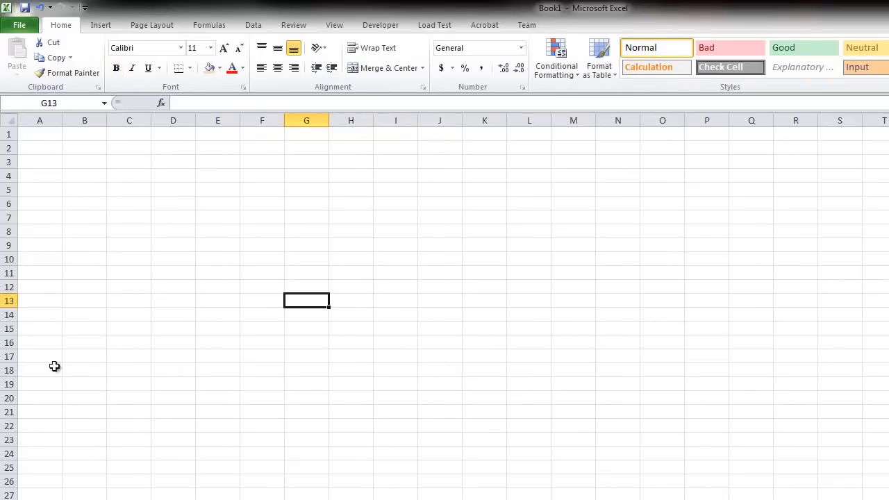
# Enter 10 in cell A1 of Sheet2
pyautogui.click(243, 243)
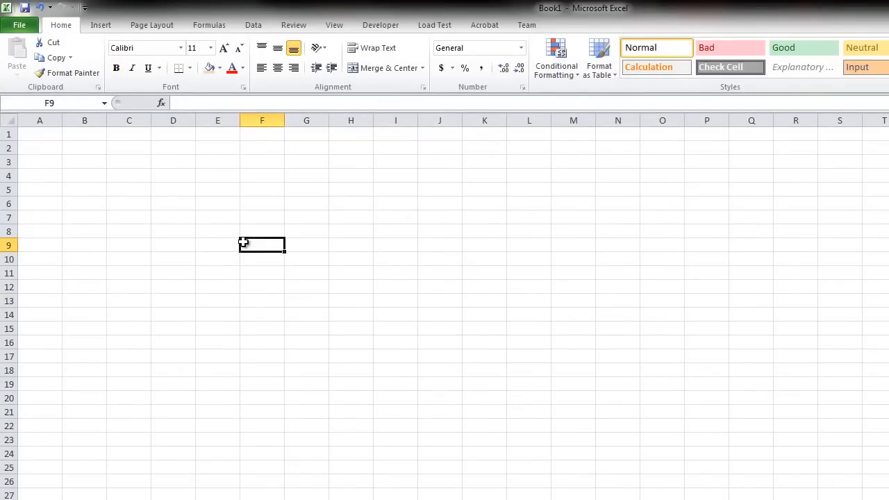
pyautogui.click(36, 136)
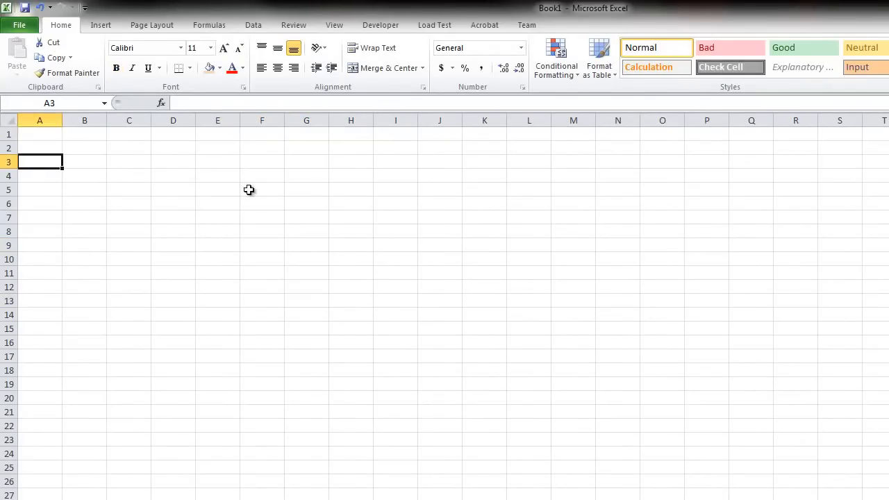
pyautogui.click(34, 135)
pyautogui.write('10')
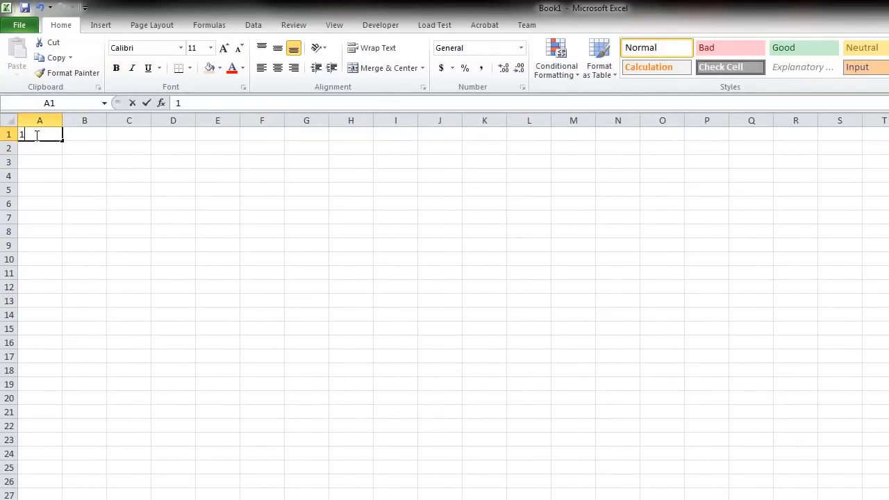
pyautogui.click(132, 368)
pyautogui.click(43, 132)
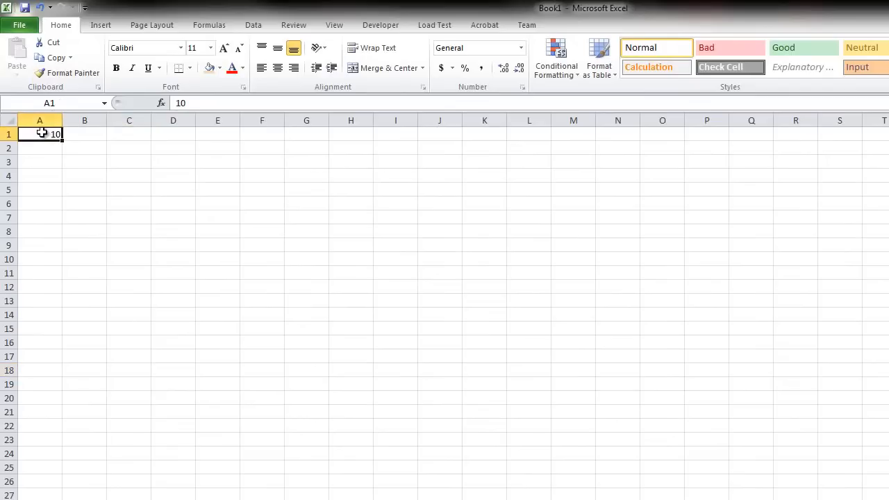
# Format cell A1 as Currency with the $ symbol and two decimal places
pyautogui.click(42, 118)
pyautogui.click(40, 133)
pyautogui.rightClick(39, 134)
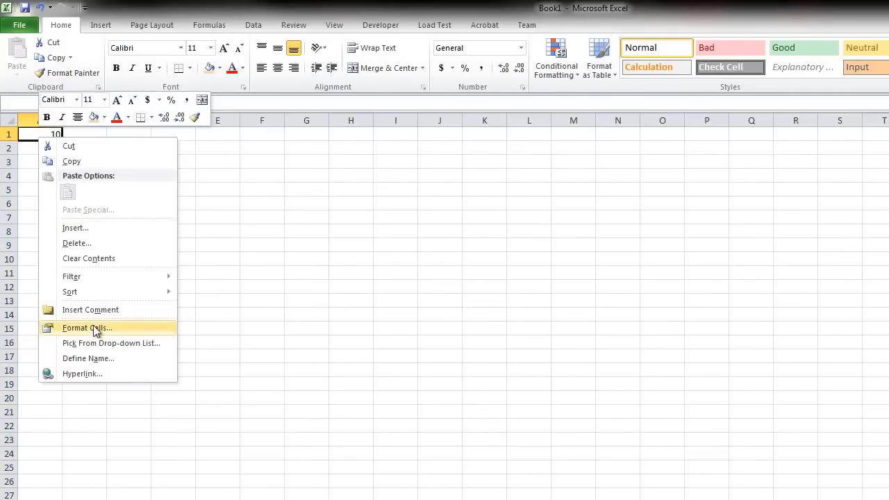
pyautogui.click(351, 320)
pyautogui.hotkey('ctrl', '1')
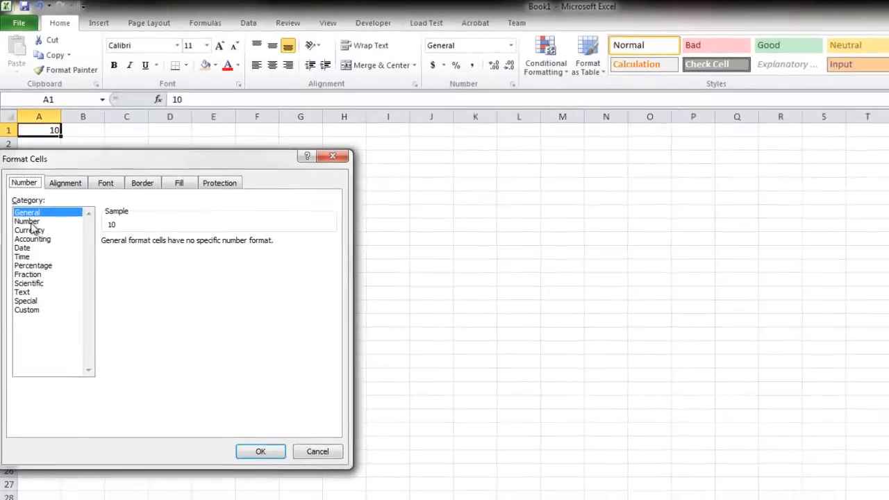
pyautogui.click(30, 236)
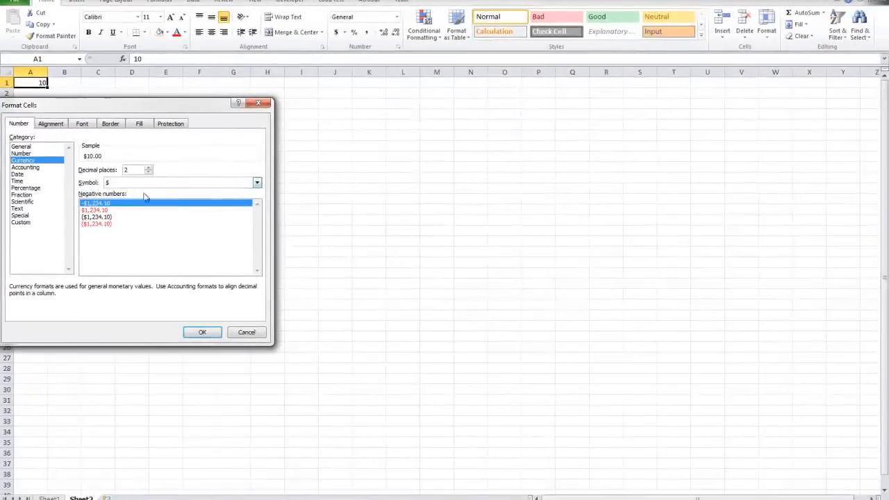
pyautogui.click(194, 330)
pyautogui.press('Right')
pyautogui.press('Left')
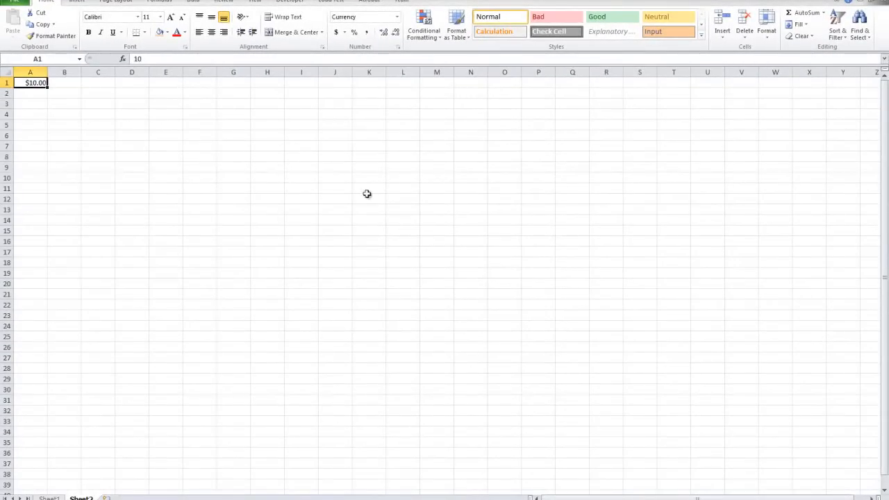
# Change the format of cell A1 to Number with two decimal places and the 1000 separator
pyautogui.rightClick(24, 83)
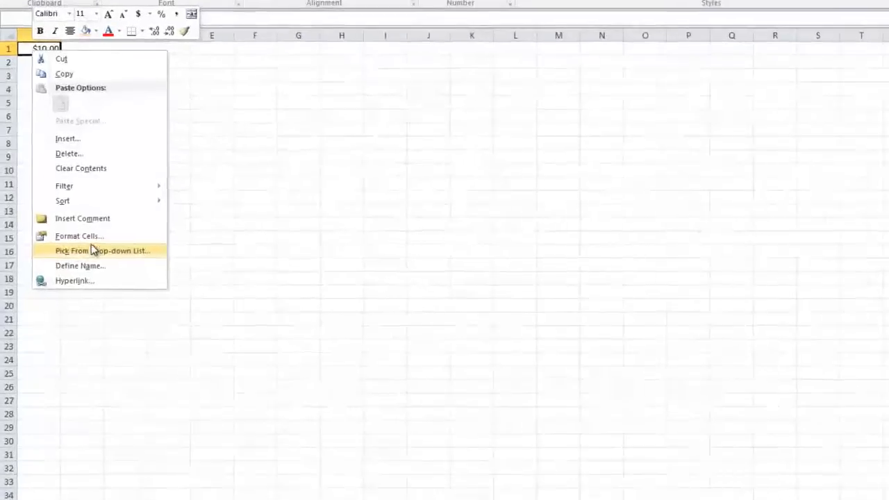
pyautogui.click(93, 237)
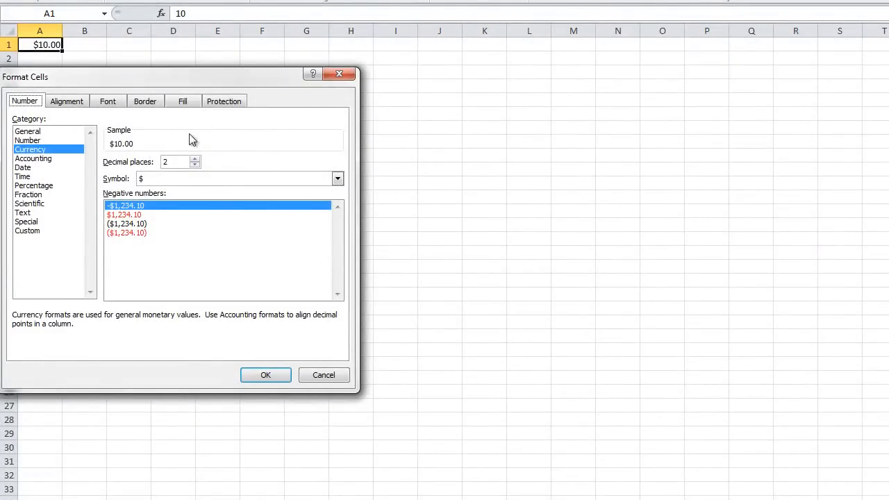
pyautogui.moveTo(123, 78); pyautogui.dragTo(370, 184)
pyautogui.click(284, 318)
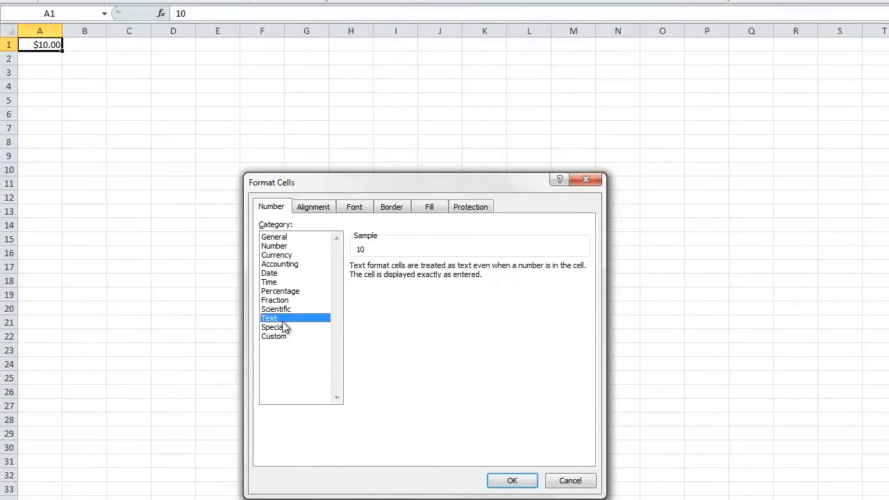
pyautogui.click(280, 238)
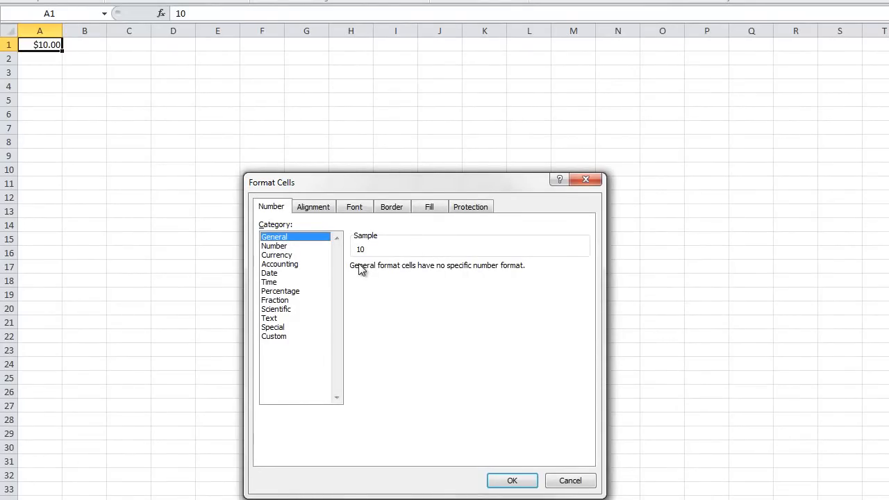
pyautogui.click(313, 247)
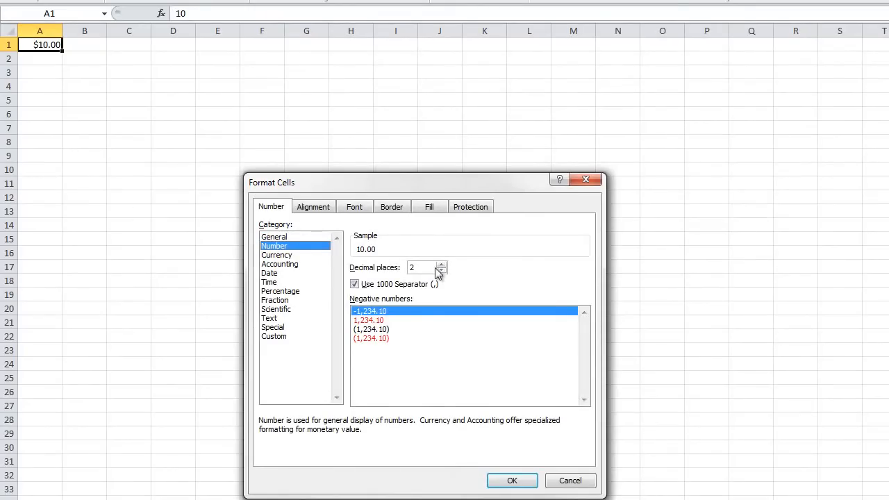
pyautogui.click(511, 482)
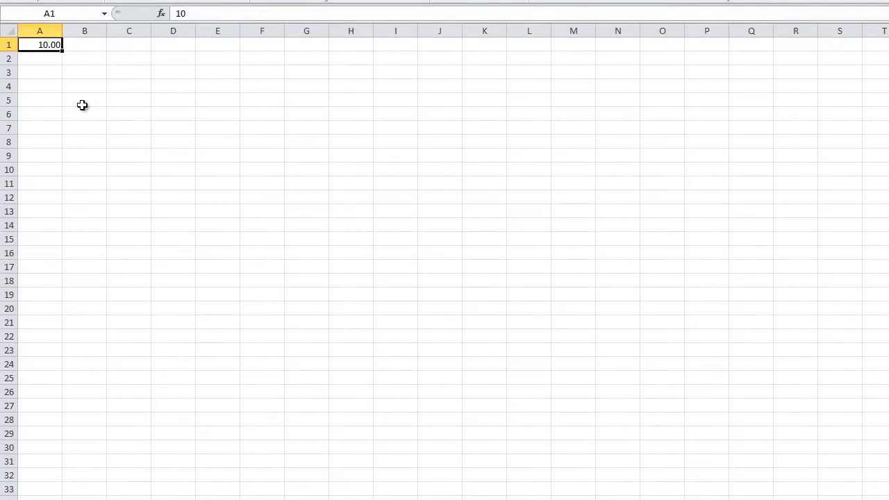
# Delete the value in cell A1
pyautogui.click(47, 61)
pyautogui.click(43, 48)
pyautogui.click(40, 31)
pyautogui.click(41, 47)
pyautogui.press('Delete')
pyautogui.click(46, 74)
pyautogui.click(42, 47)
pyautogui.click(75, 102)
# Enter 012823 in the number-formatted cell A1 and reselect the cell
pyautogui.click(40, 44)
pyautogui.write('-0')
pyautogui.press('BackSpace')
pyautogui.press('BackSpace')
pyautogui.write('012')
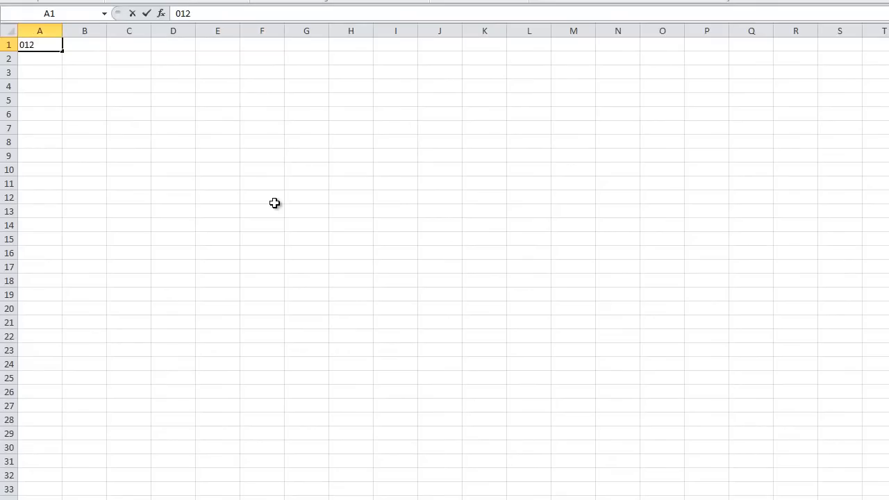
pyautogui.write('823')
pyautogui.click(125, 187)
pyautogui.click(35, 45)
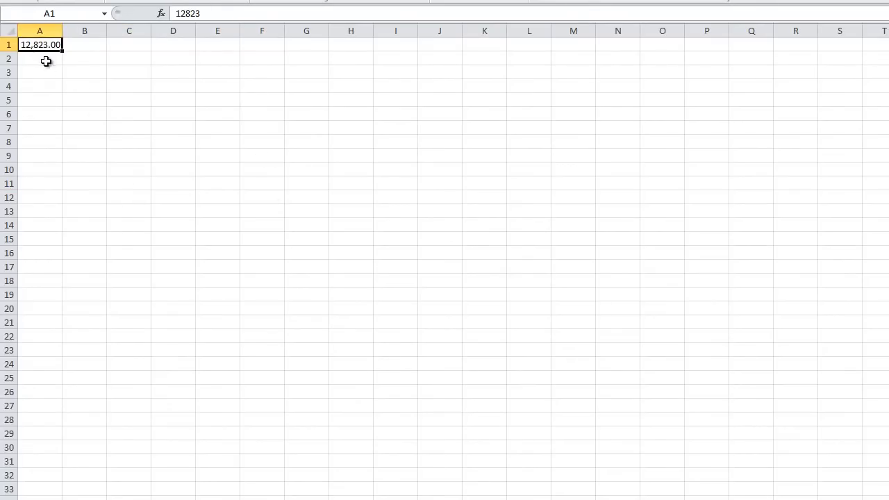
# Enter 344 in cell A2 and 112 in cell A3
pyautogui.click(47, 57)
pyautogui.write('344')
pyautogui.click(49, 75)
pyautogui.write('112')
pyautogui.click(49, 85)
# Clear A1:A3, and undo the edits back to the original number list in A1:A20
pyautogui.click(45, 62)
pyautogui.moveTo(47, 71); pyautogui.dragTo(47, 42)
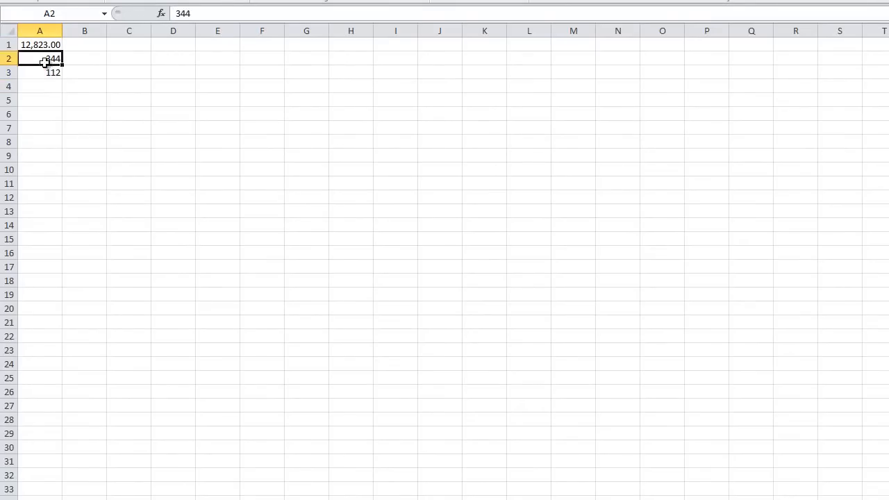
pyautogui.press('Delete')
pyautogui.click(49, 108)
pyautogui.click(30, 63)
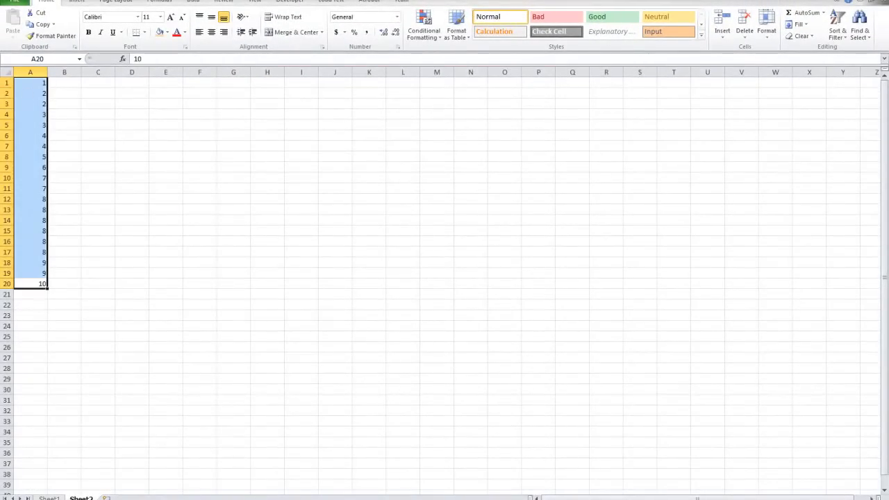
# Clear the number list by selecting A1:A21 and removing its contents
pyautogui.rightClick(60, 402)
pyautogui.moveTo(37, 295); pyautogui.dragTo(30, 78)
pyautogui.rightClick(38, 117)
pyautogui.click(68, 201)
pyautogui.click(46, 226)
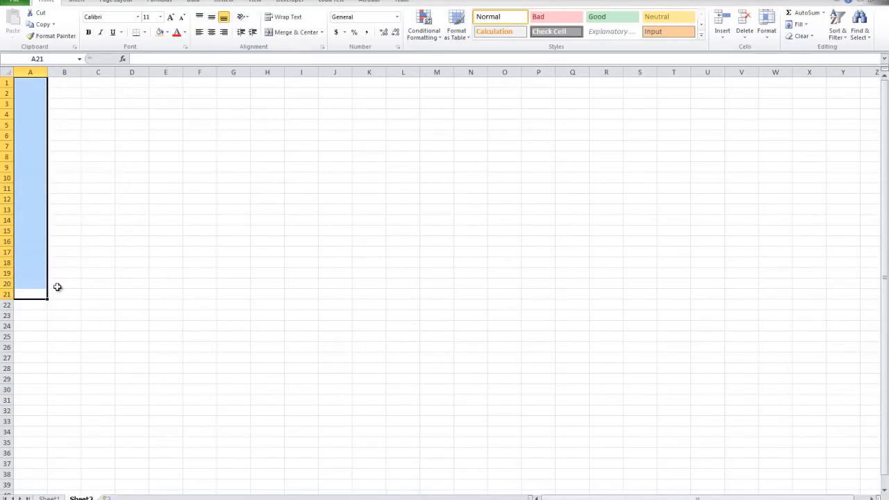
pyautogui.click(77, 388)
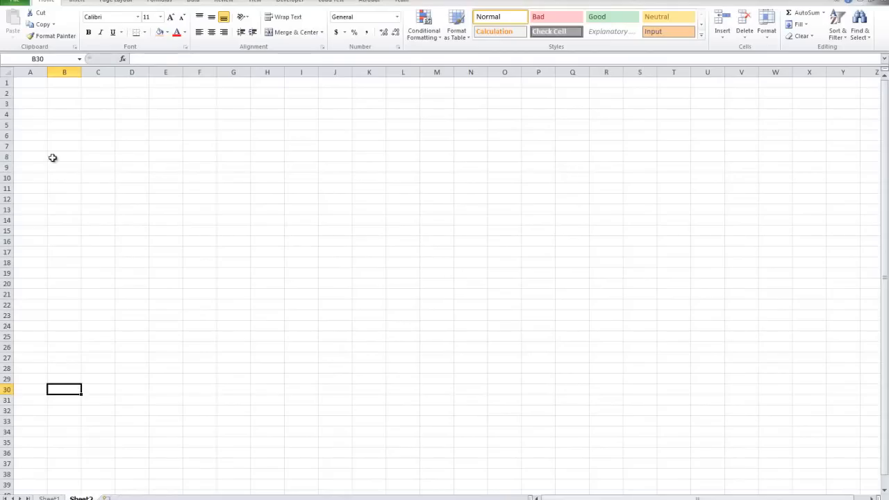
pyautogui.moveTo(34, 82); pyautogui.dragTo(375, 149)
pyautogui.click(347, 208)
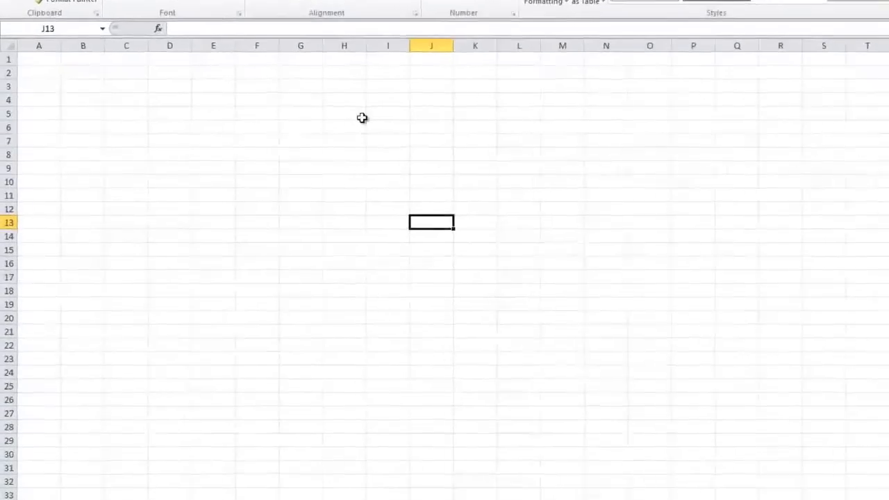
pyautogui.click(87, 101)
pyautogui.click(21, 61)
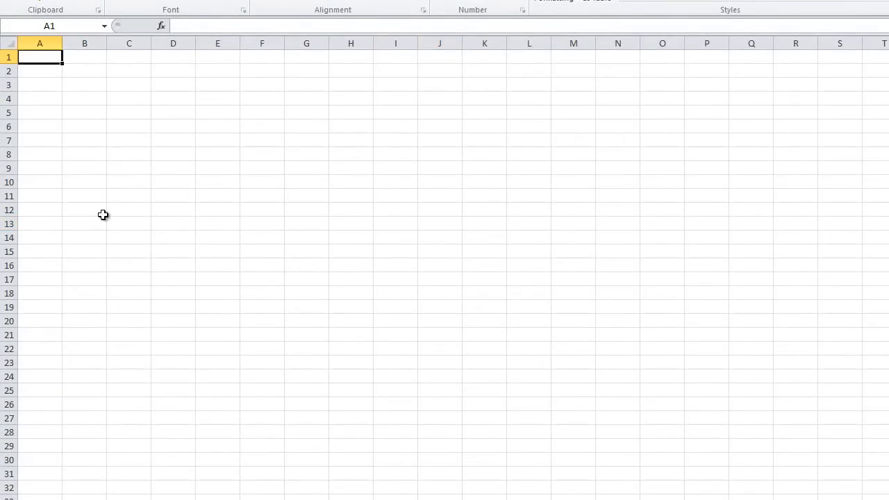
# Bold the "5) Basic Formatting" and "6) Conditional Formatting" rows in the topic list on Sheet1
pyautogui.click(630, 237)
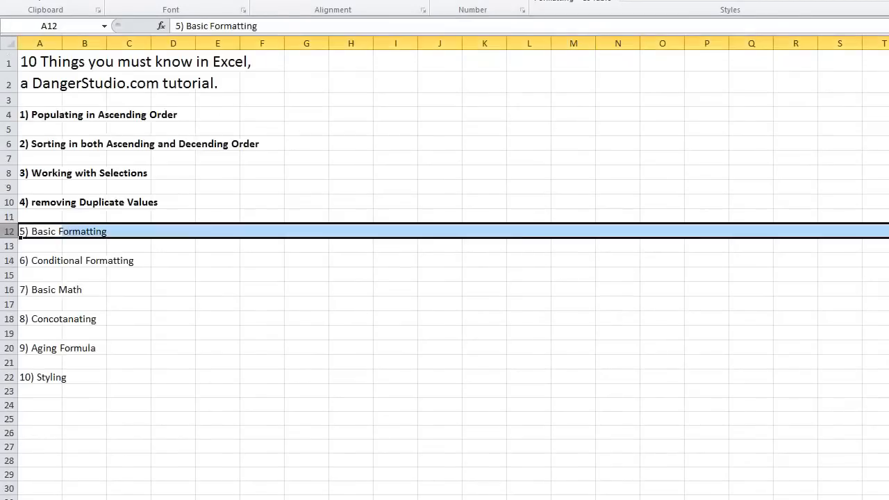
pyautogui.hotkey('ctrl', 'b')
pyautogui.click(65, 287)
pyautogui.click(9, 254)
pyautogui.click(5, 261)
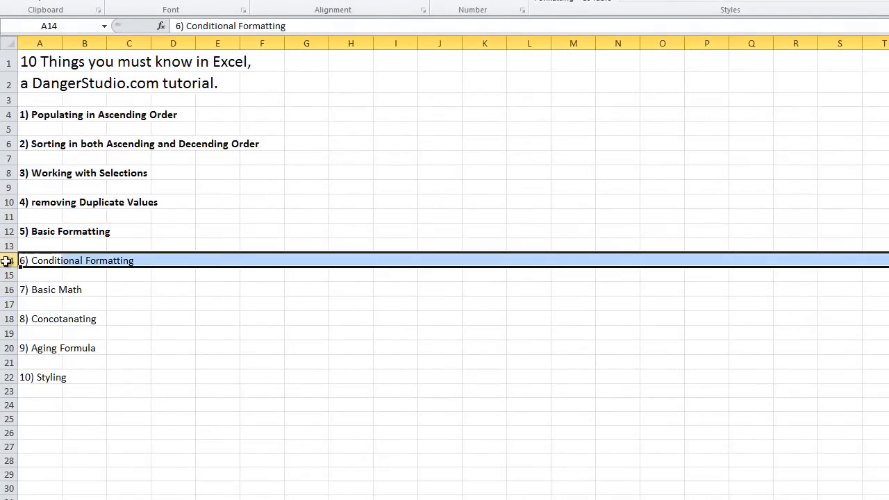
pyautogui.click(114, 4)
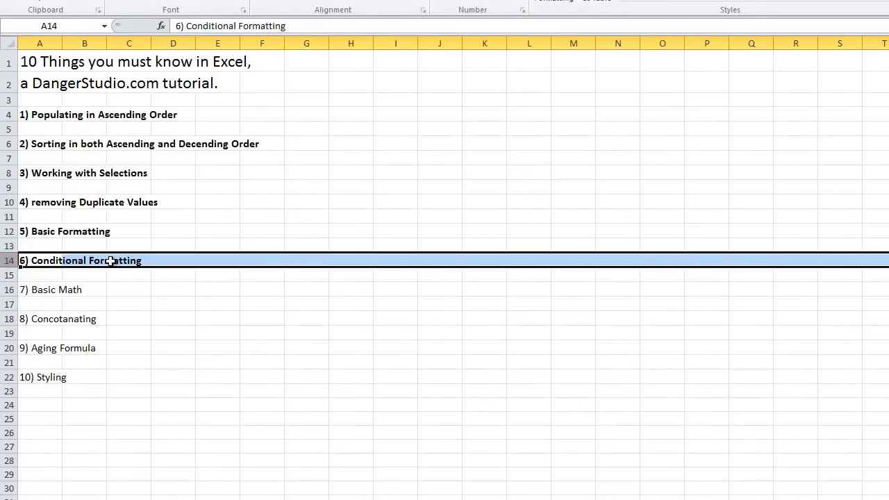
# Enter dog, cat, mouse, bird and lion in cells A1 to A5 of the blank Sheet2
pyautogui.click(97, 499)
pyautogui.click(121, 428)
pyautogui.click(34, 59)
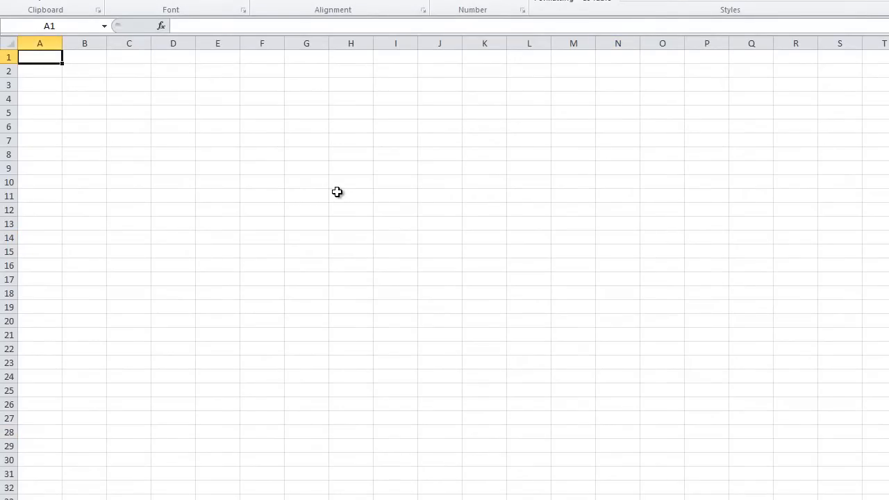
pyautogui.write('dog')
pyautogui.press('Return')
pyautogui.write('cat')
pyautogui.press('Return')
pyautogui.write('mouse')
pyautogui.press('Return')
pyautogui.write('b')
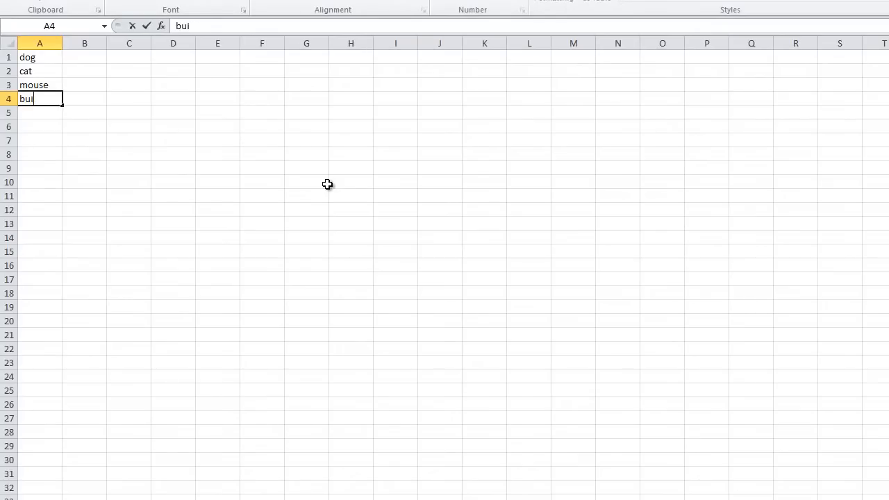
pyautogui.write('ird')
pyautogui.press('Return')
pyautogui.write('lion')
pyautogui.press('Return')
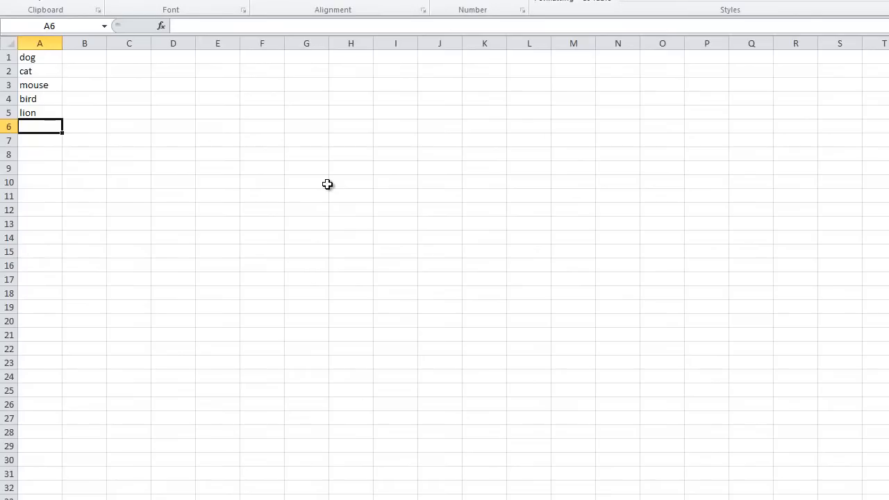
# Enter turtle and zebra in cells A6 and A7
pyautogui.write('turtle')
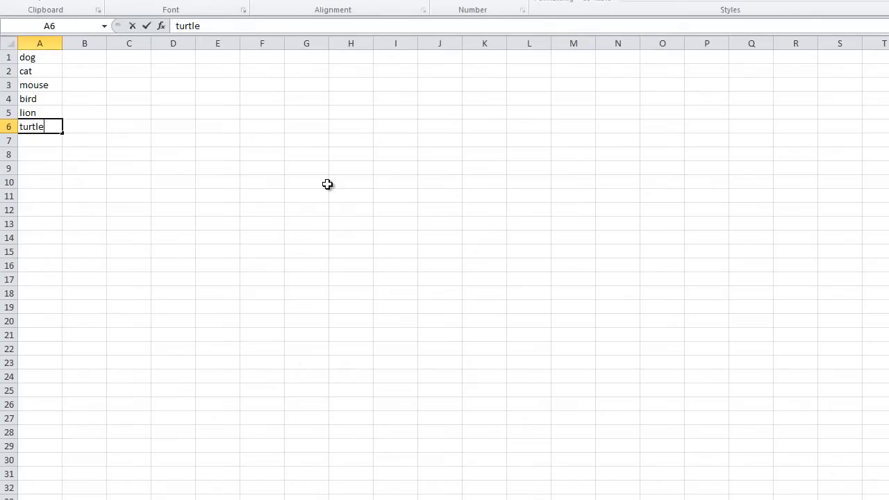
pyautogui.press('Return')
pyautogui.write('ze')
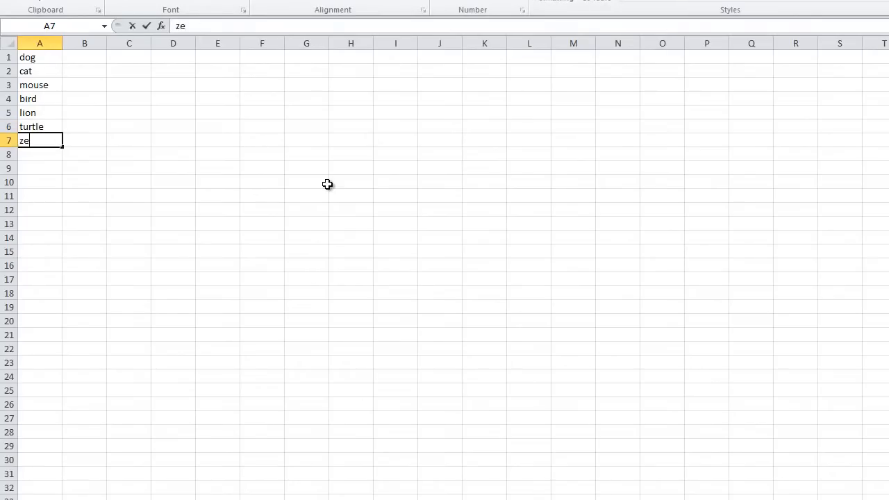
pyautogui.press('Return')
# Extend the animal list by copying A4:A7 to A8 and A1:A5 to A12
pyautogui.moveTo(39, 98); pyautogui.dragTo(45, 140)
pyautogui.hotkey('ctrl', 'c')
pyautogui.click(44, 154)
pyautogui.hotkey('ctrl', 'v')
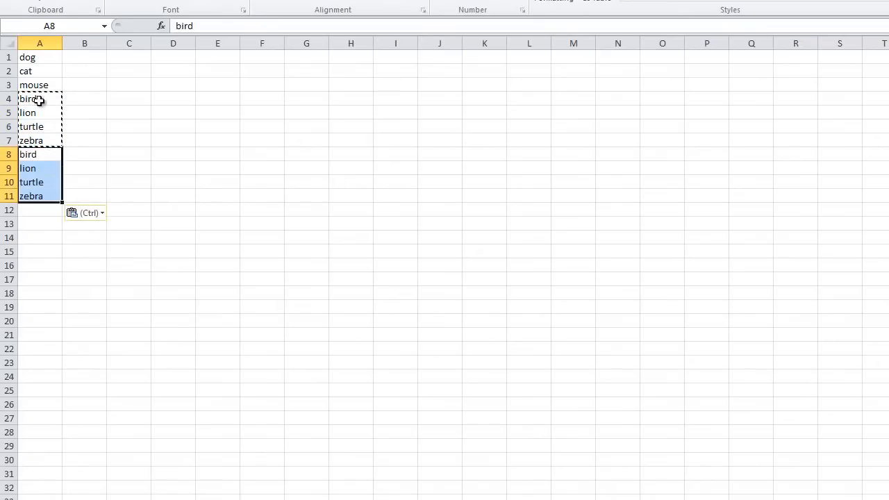
pyautogui.click(36, 66)
pyautogui.moveTo(32, 57); pyautogui.dragTo(32, 116)
pyautogui.hotkey('ctrl', 'c')
pyautogui.click(37, 208)
pyautogui.hotkey('ctrl', 'v')
# Copy the animal names in A3:A10 and paste them starting at A17
pyautogui.click(33, 126)
pyautogui.moveTo(36, 181); pyautogui.dragTo(30, 91)
pyautogui.hotkey('ctrl', 'c')
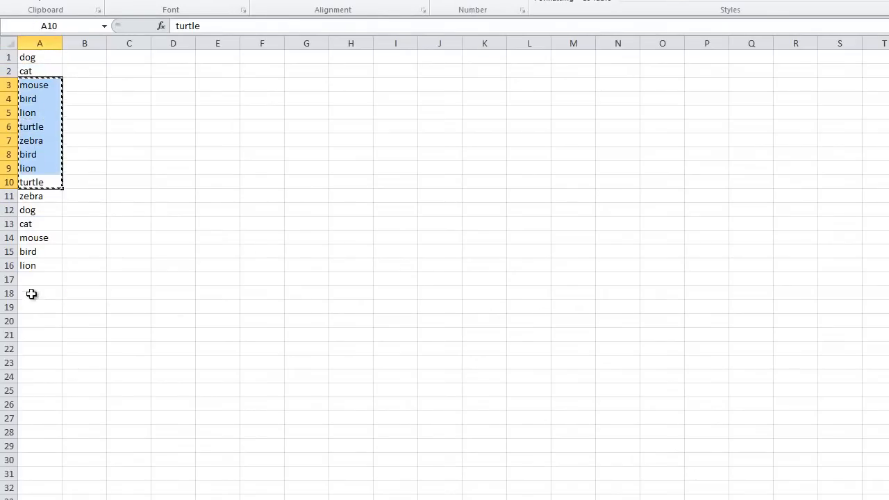
pyautogui.click(32, 279)
pyautogui.hotkey('ctrl', 'v')
# Copy A6:A21 and paste it at A25 so the animal list extends to row 40
pyautogui.click(32, 323)
pyautogui.moveTo(32, 332); pyautogui.dragTo(31, 126)
pyautogui.hotkey('ctrl', 'c')
pyautogui.click(31, 390)
pyautogui.hotkey('ctrl', 'v')
pyautogui.click(306, 402)
pyautogui.scroll(-2, 299, 382)
pyautogui.scroll(2, 294, 377)
pyautogui.scroll(-1, 277, 386)
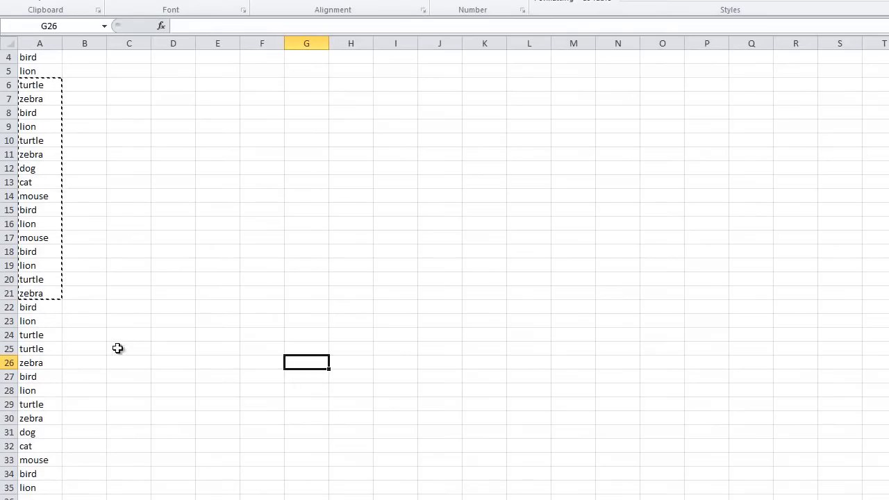
pyautogui.click(35, 43)
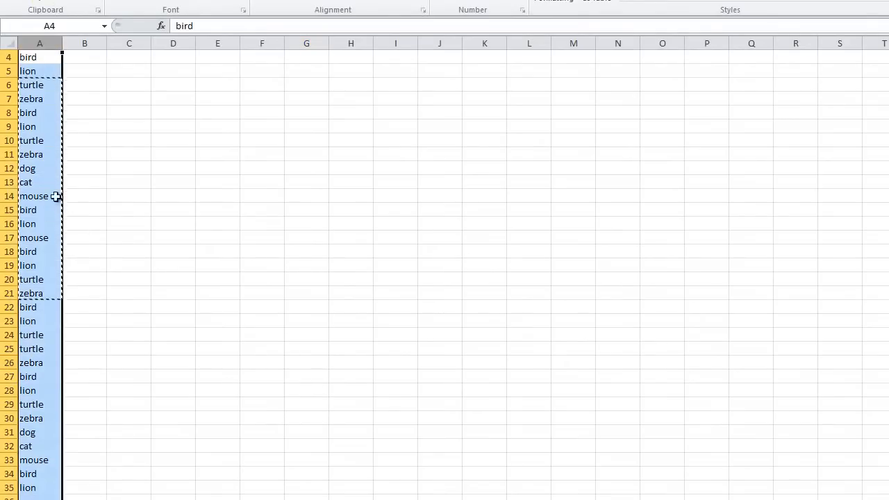
pyautogui.scroll(1, 139, 312)
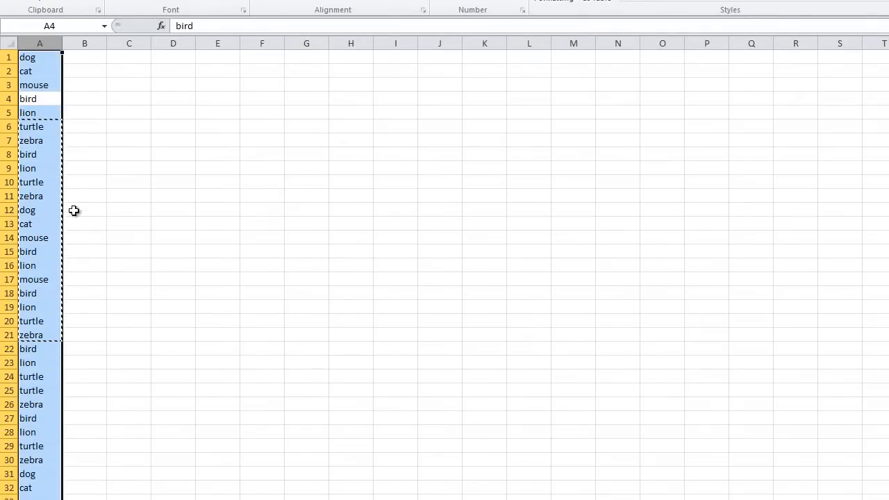
pyautogui.click(133, 325)
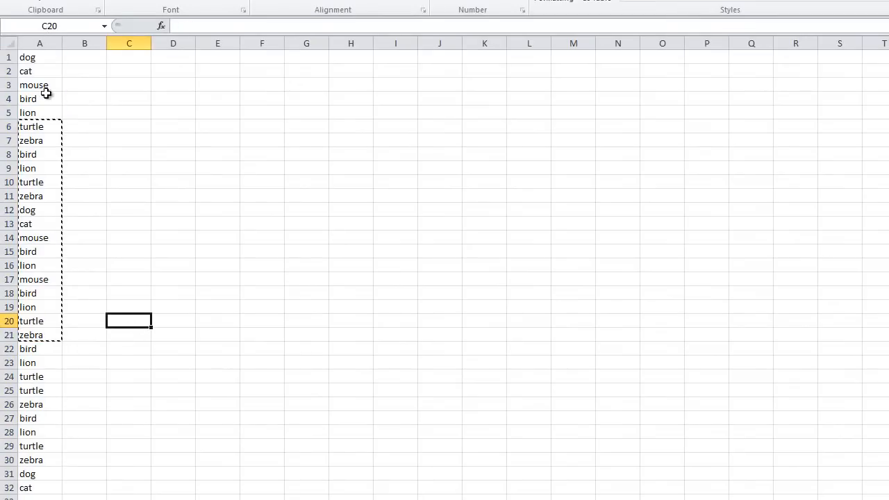
pyautogui.click(31, 63)
pyautogui.click(32, 43)
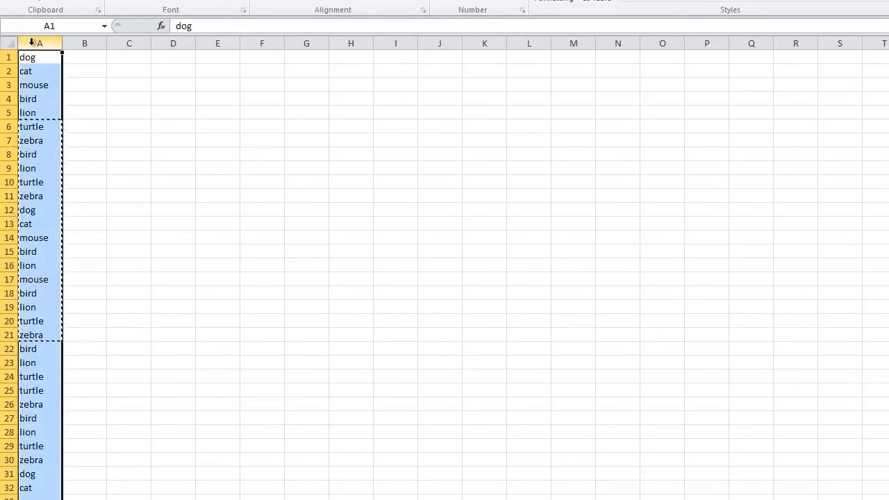
pyautogui.click(90, 169)
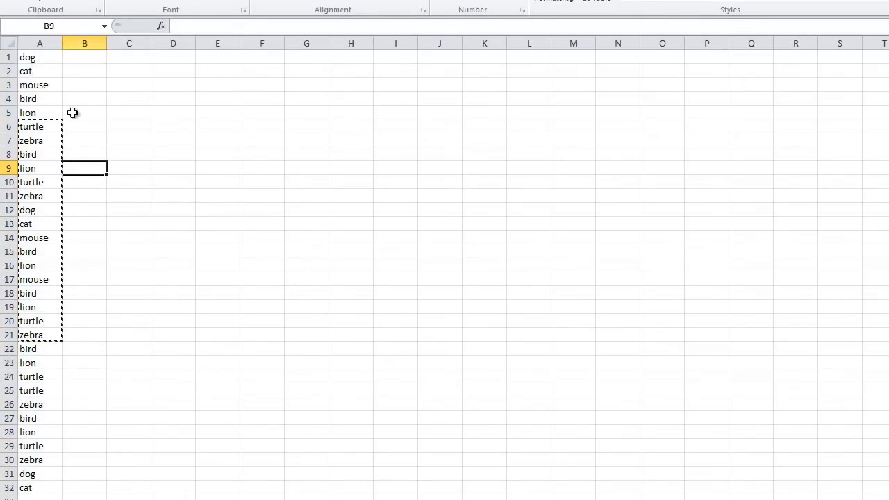
# Highlight duplicate values in column A with Light Red Fill with Dark Red Text, and undo the rule
pyautogui.click(54, 44)
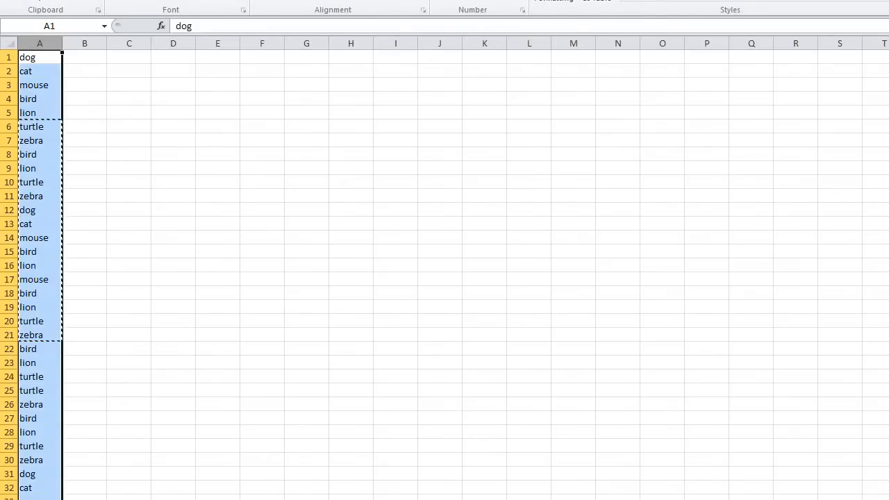
pyautogui.click(561, 4)
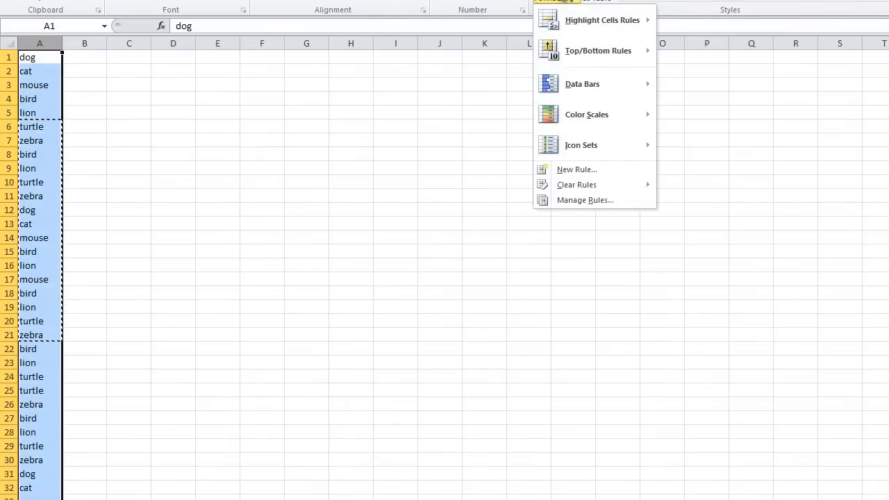
pyautogui.moveTo(601, 20)
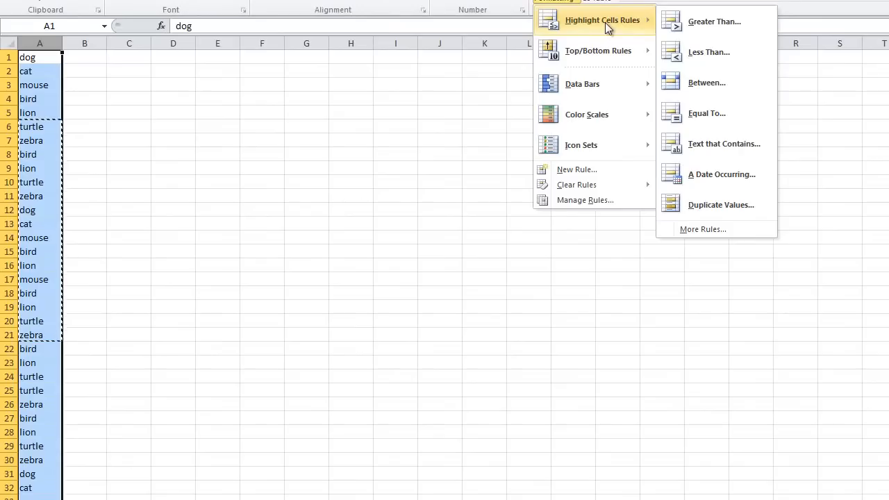
pyautogui.click(703, 207)
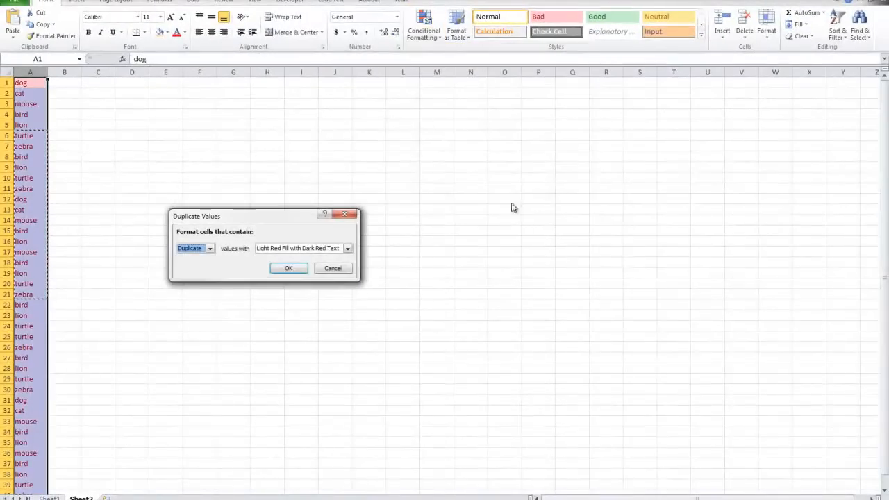
pyautogui.click(277, 272)
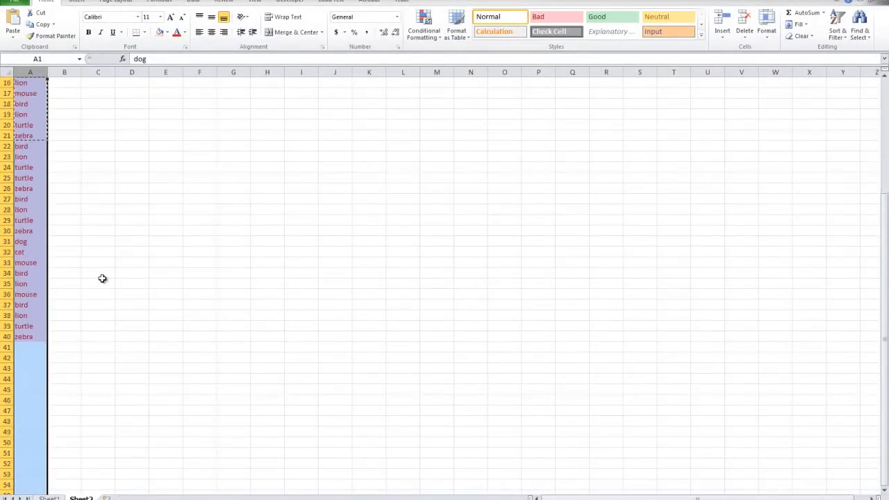
pyautogui.hotkey('ctrl', 'z')
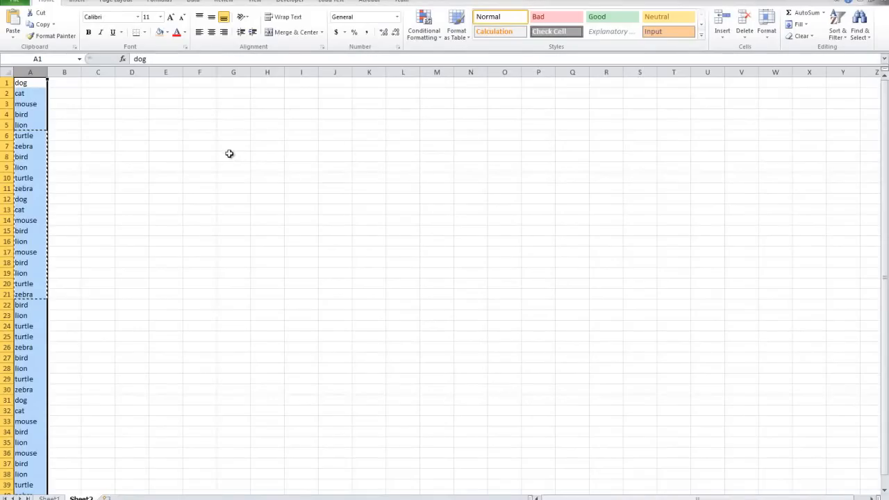
# Highlight cells in A1:A40 containing "cat" with Light Red Fill with Dark Red Text, after previewing the rule with "dog" and "mouse"
pyautogui.scroll(-4, 113, 267)
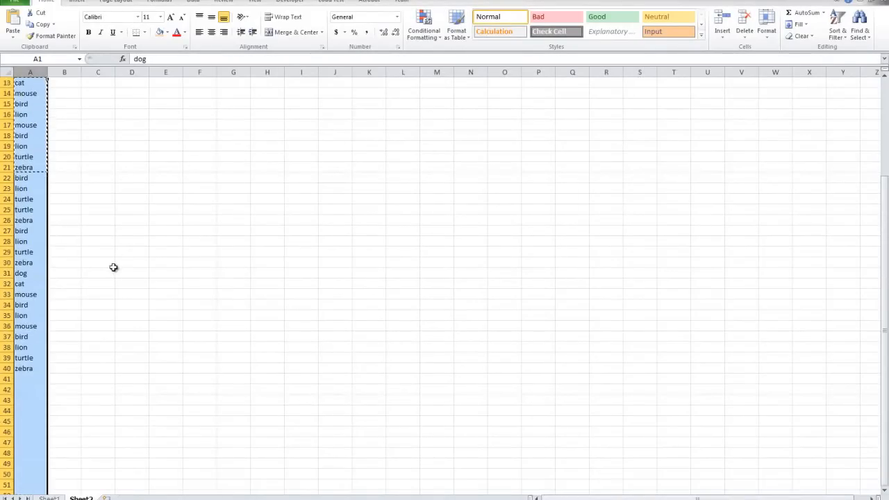
pyautogui.moveTo(29, 371); pyautogui.dragTo(29, 75)
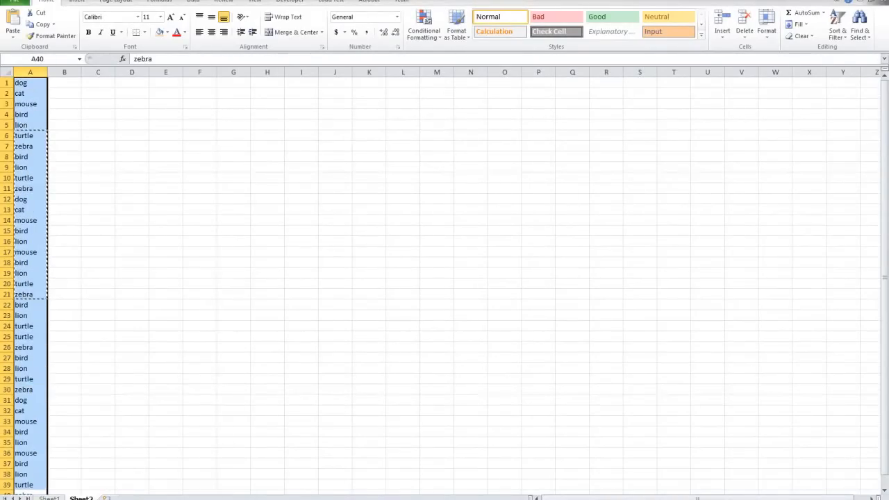
pyautogui.click(434, 33)
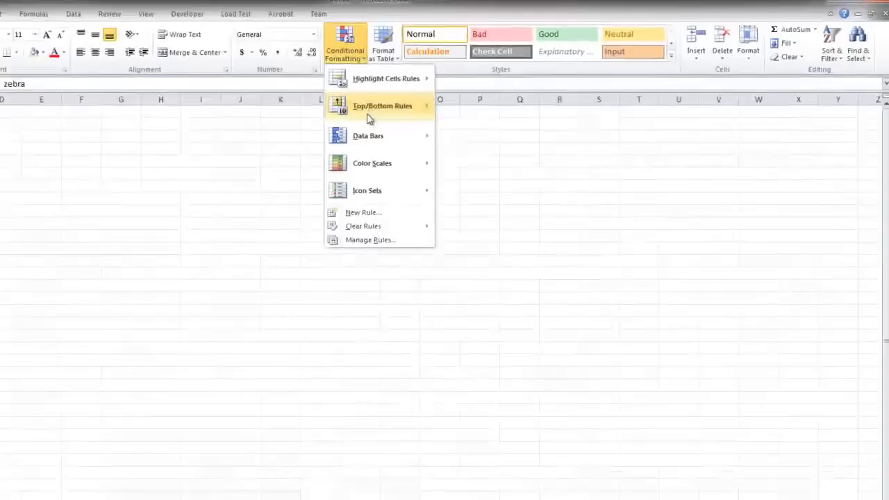
pyautogui.moveTo(447, 54)
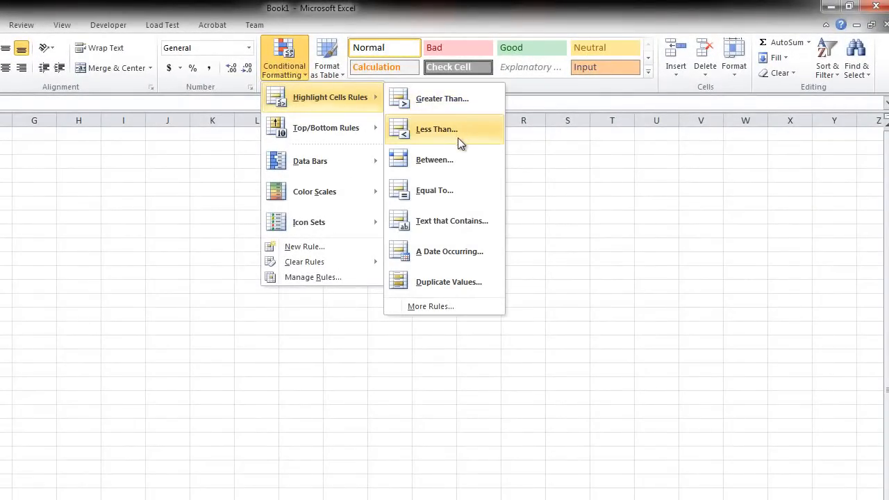
pyautogui.click(457, 223)
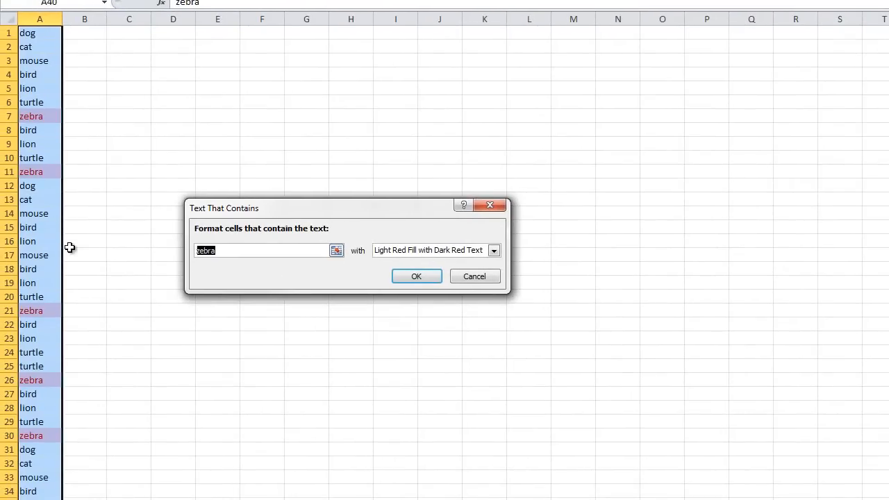
pyautogui.write('dog')
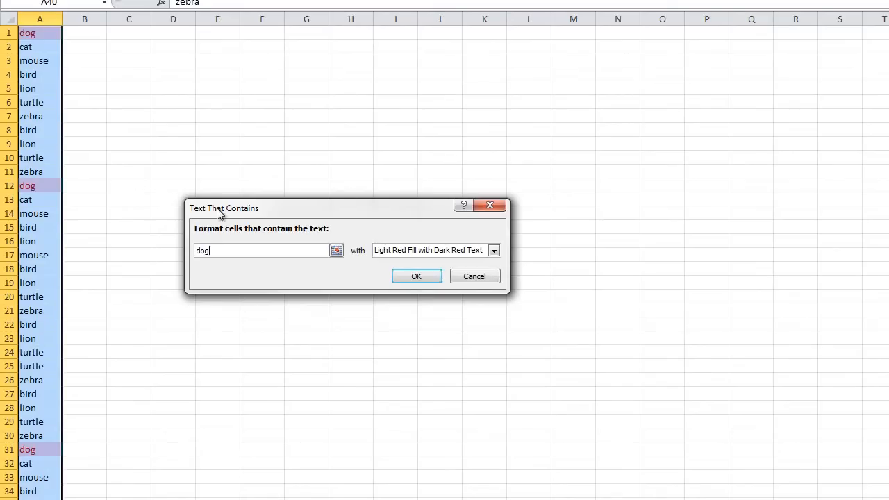
pyautogui.moveTo(213, 251); pyautogui.dragTo(121, 251)
pyautogui.write('mous')
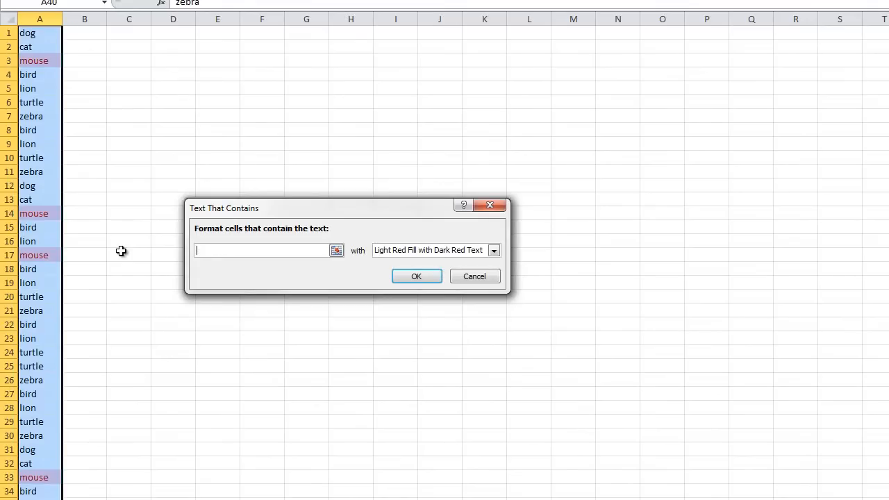
pyautogui.write('cat')
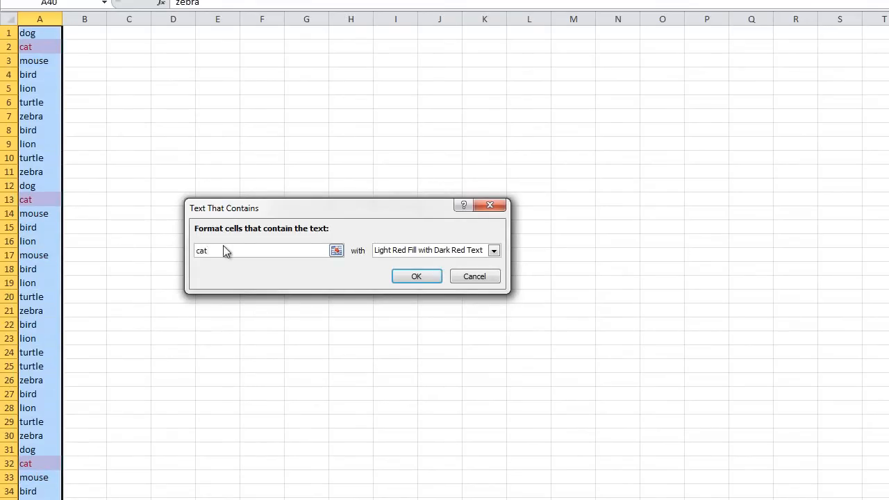
pyautogui.click(403, 275)
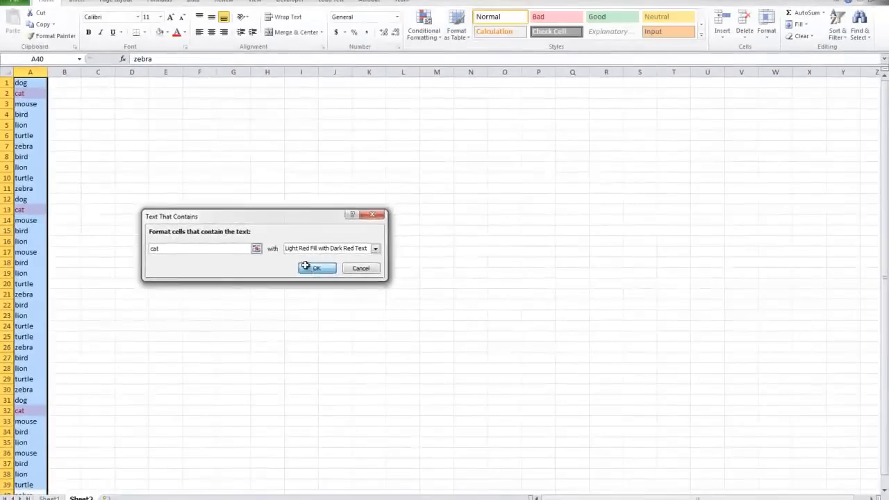
# Check the list for the highlighted cat cells, and undo the "cat" highlighting rule
pyautogui.click(42, 193)
pyautogui.scroll(-5, 43, 195)
pyautogui.scroll(5, 21, 278)
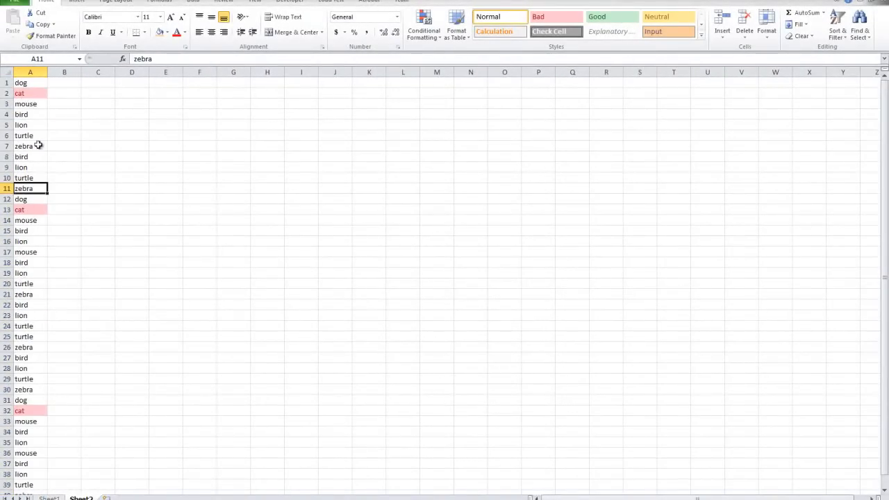
pyautogui.hotkey('ctrl', 'z')
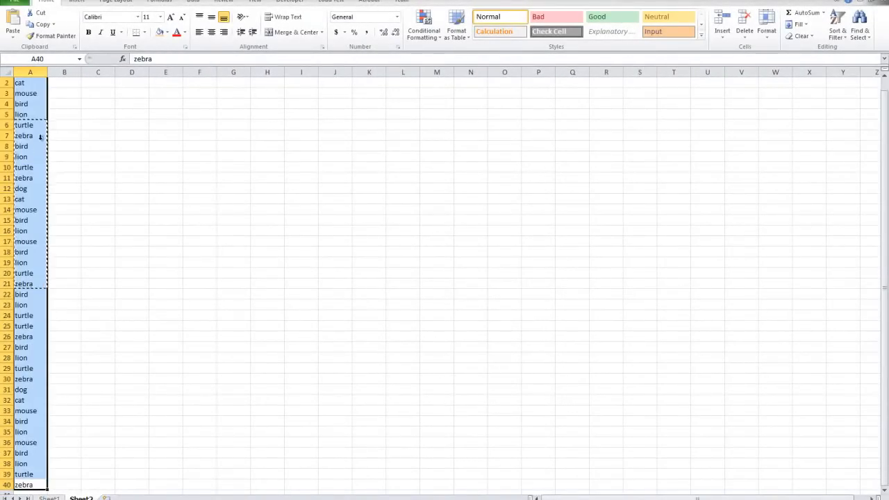
# Highlight cells in A1:A40 containing the text "zebra" with Light Red Fill with Dark Red Text
pyautogui.click(416, 31)
pyautogui.moveTo(447, 54)
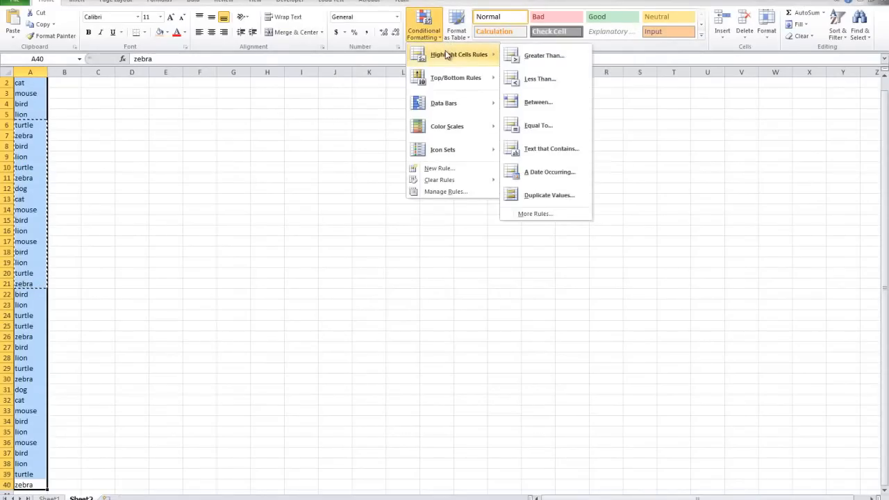
pyautogui.click(552, 148)
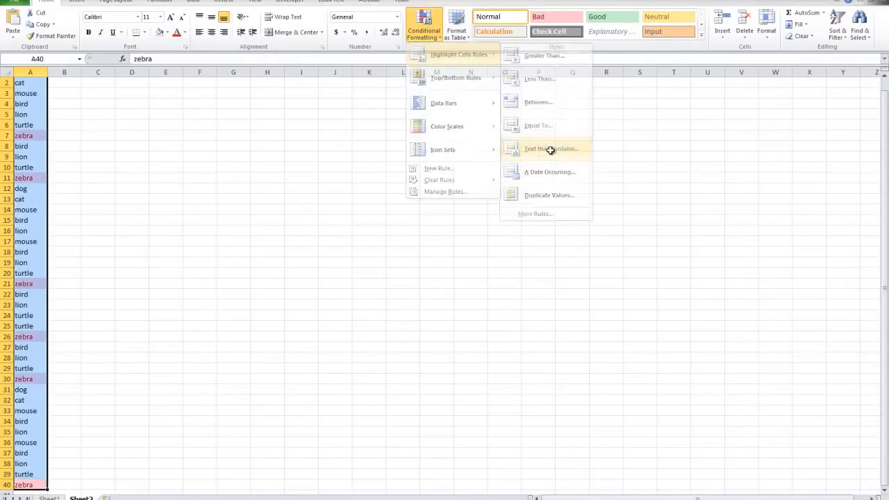
pyautogui.moveTo(175, 249); pyautogui.dragTo(47, 250)
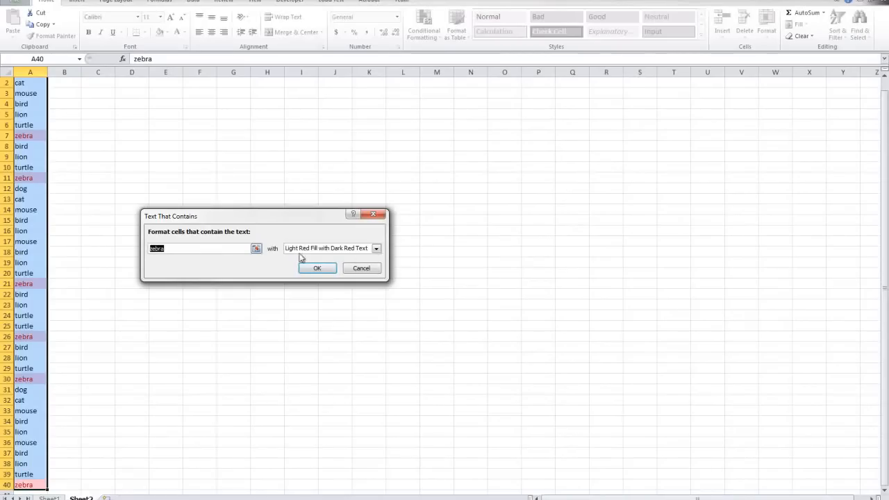
pyautogui.click(319, 271)
pyautogui.click(75, 121)
pyautogui.scroll(-6, 40, 133)
pyautogui.scroll(7, 32, 252)
pyautogui.scroll(-3, 31, 257)
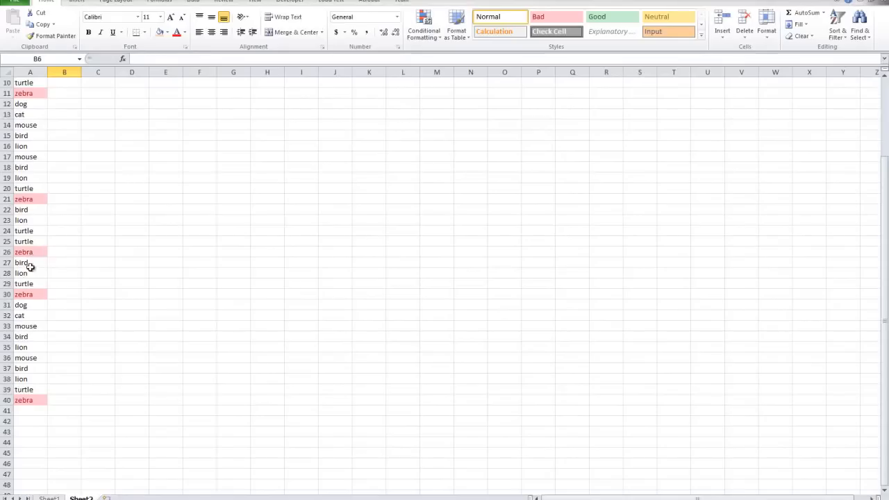
pyautogui.scroll(3, 44, 416)
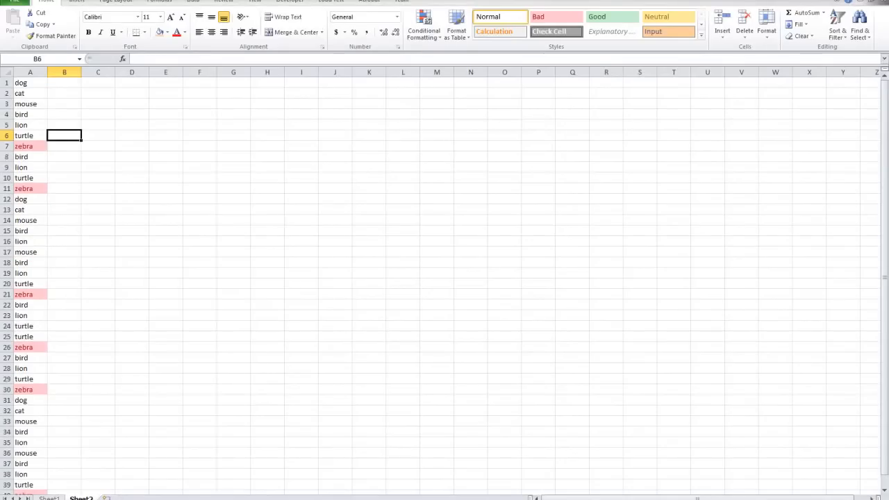
# Sort the animal list in A1:A40 by cell color, with the light red cells on top
pyautogui.scroll(-4, 69, 326)
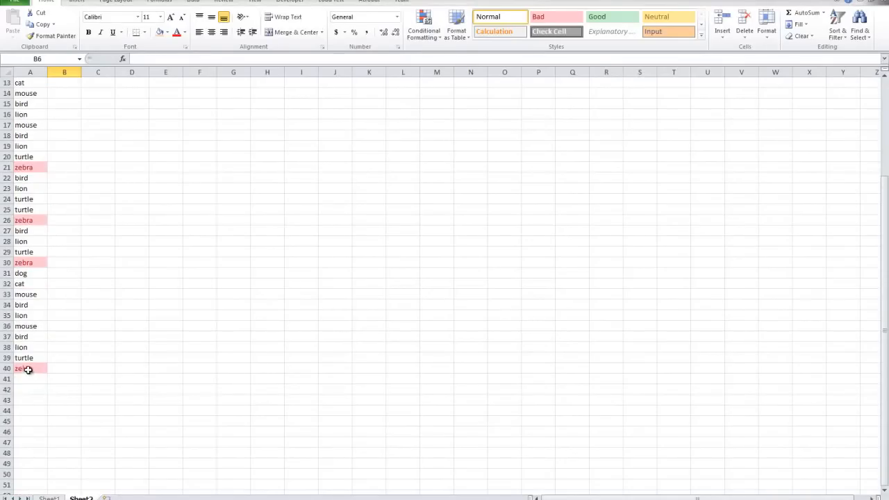
pyautogui.click(28, 368)
pyautogui.hotkey('ctrl', 'shift', 'Up')
pyautogui.moveTo(27, 50)
pyautogui.mouseDown()
pyautogui.moveTo(30, 252)
pyautogui.moveTo(28, 49)
pyautogui.mouseUp()
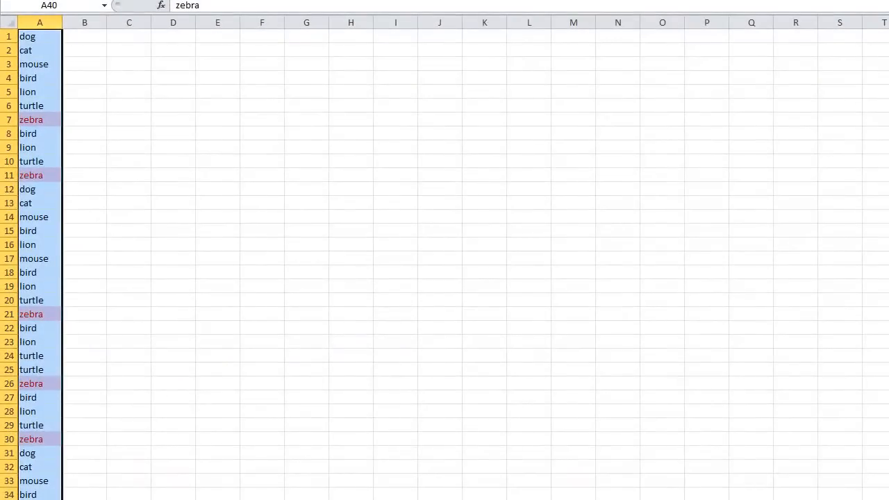
pyautogui.click(502, 1)
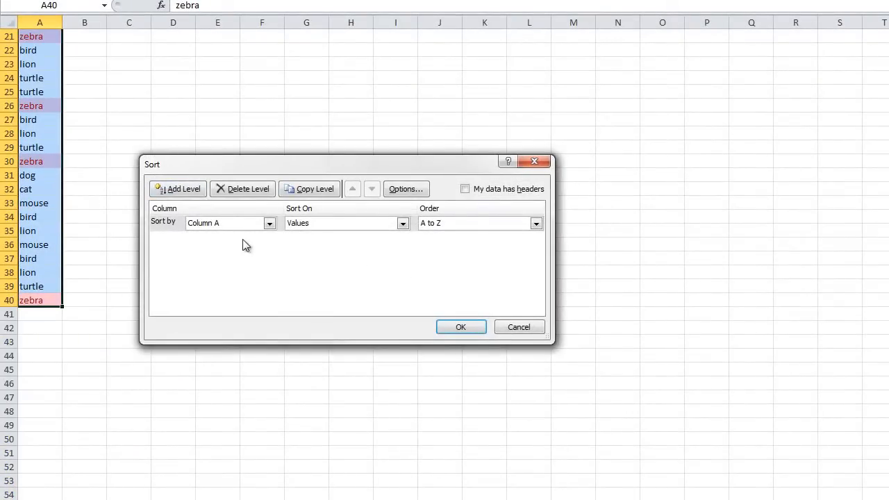
pyautogui.click(308, 224)
pyautogui.click(306, 243)
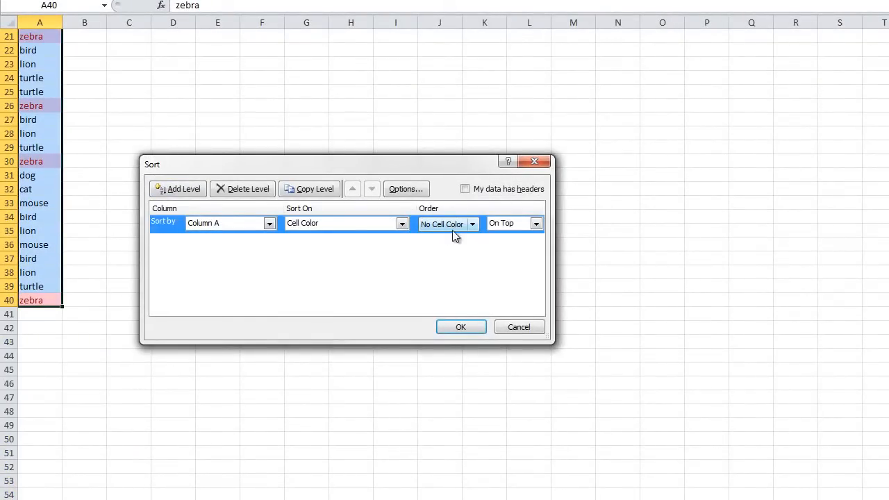
pyautogui.click(472, 224)
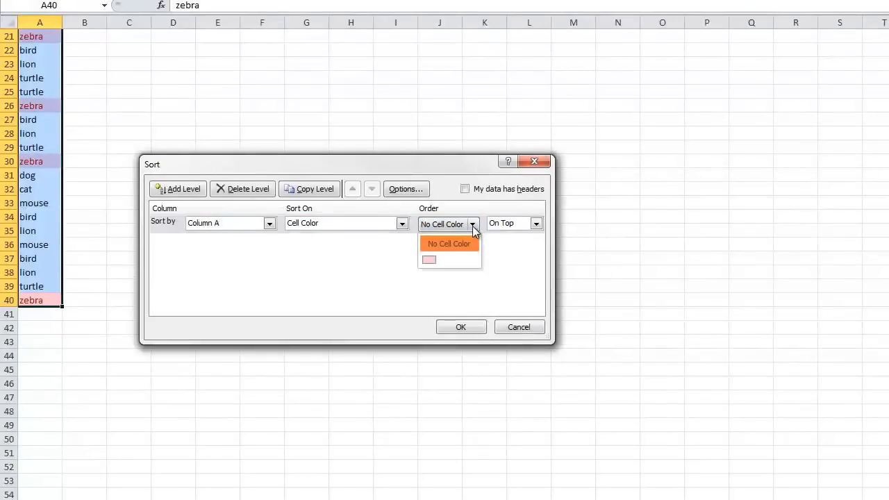
pyautogui.click(425, 262)
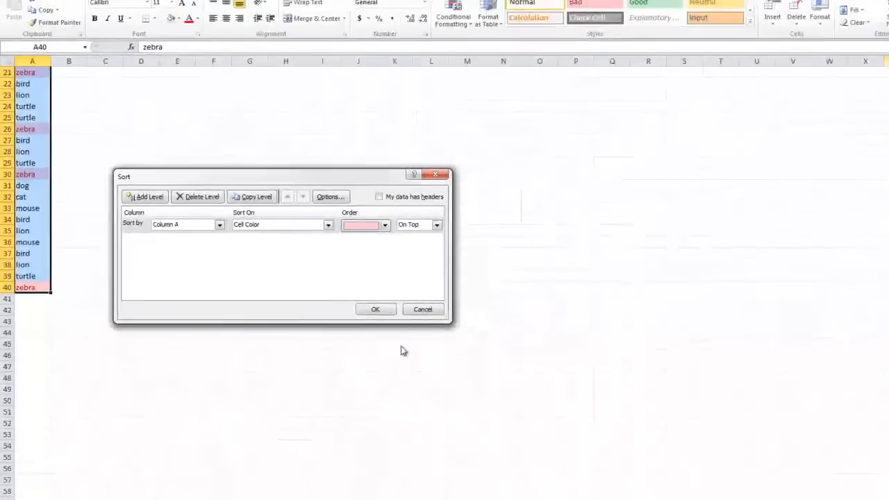
pyautogui.click(350, 306)
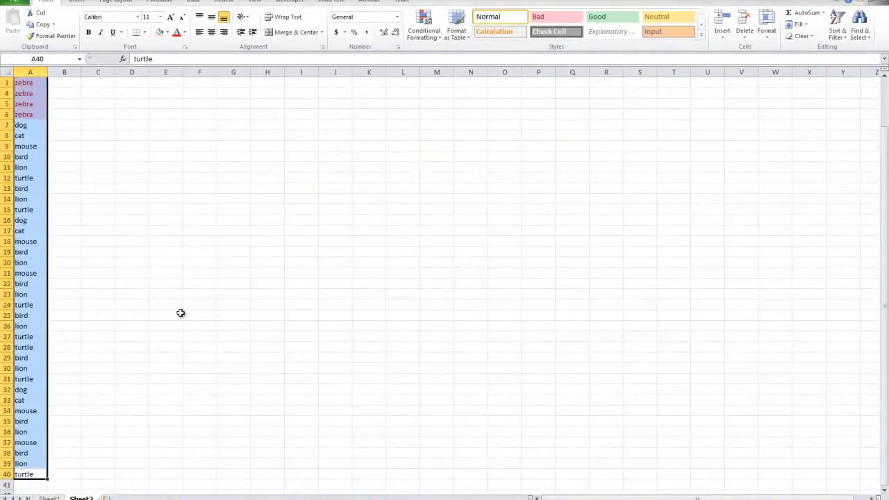
# Examine the sorted list, comparing the highlighted zebra cells with the order of the uncolored animal names
pyautogui.click(104, 134)
pyautogui.moveTo(28, 133); pyautogui.dragTo(23, 83)
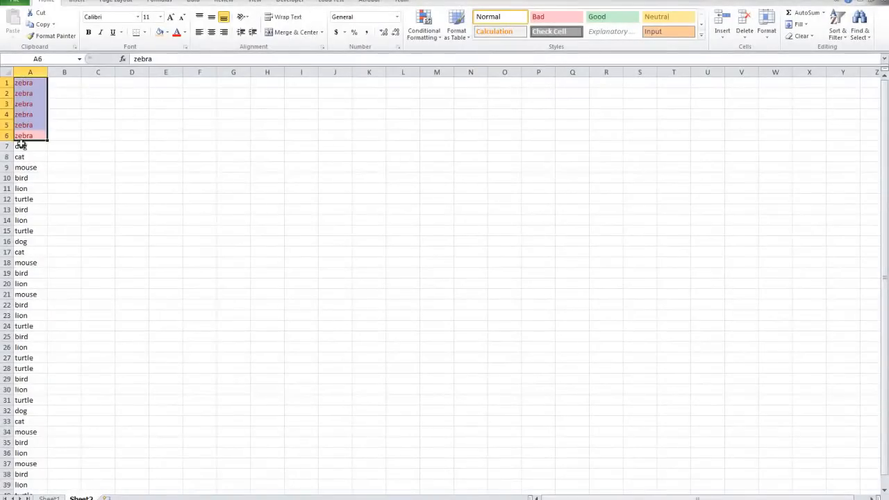
pyautogui.scroll(-4, 40, 277)
pyautogui.scroll(3, 27, 320)
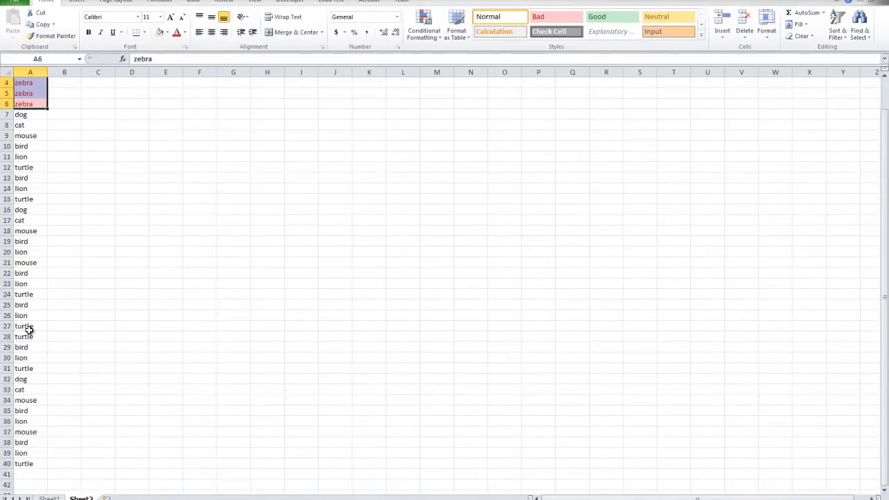
pyautogui.scroll(1, 41, 382)
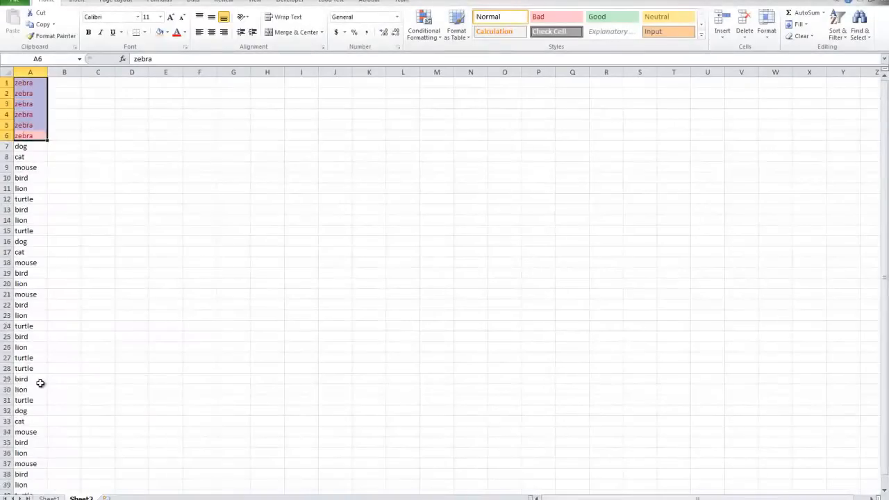
pyautogui.scroll(-2, 42, 383)
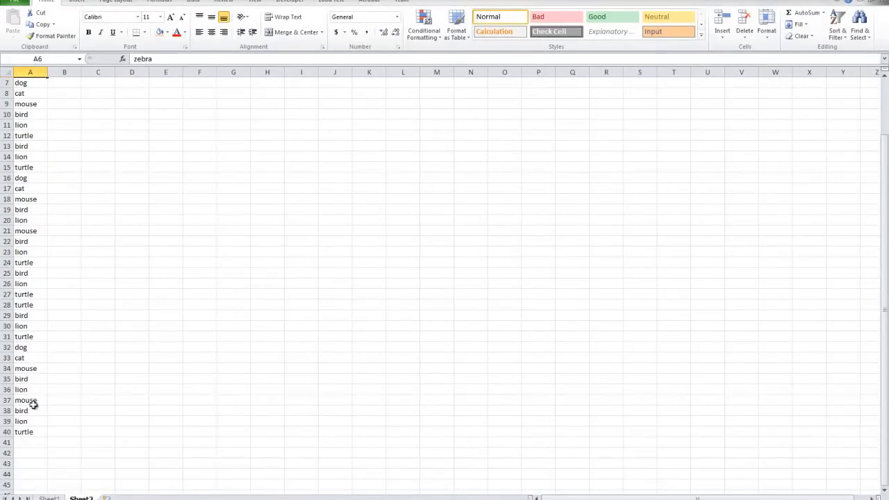
pyautogui.scroll(2, 71, 409)
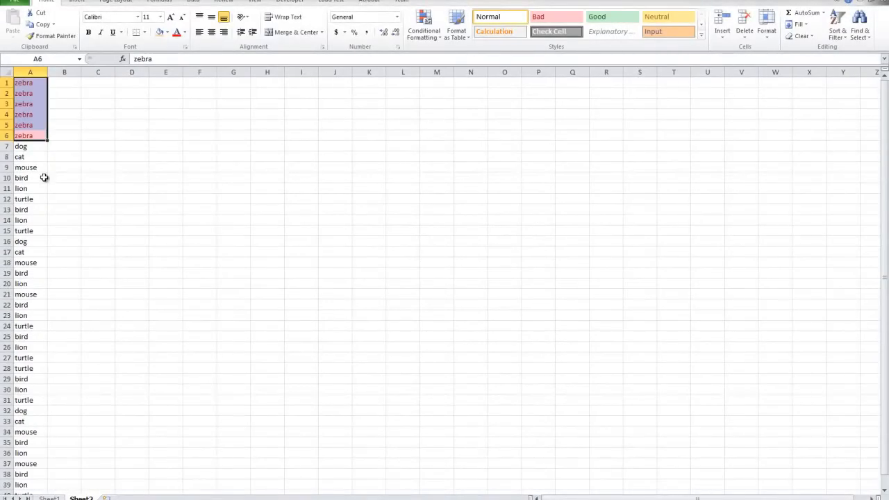
pyautogui.scroll(-1, 43, 170)
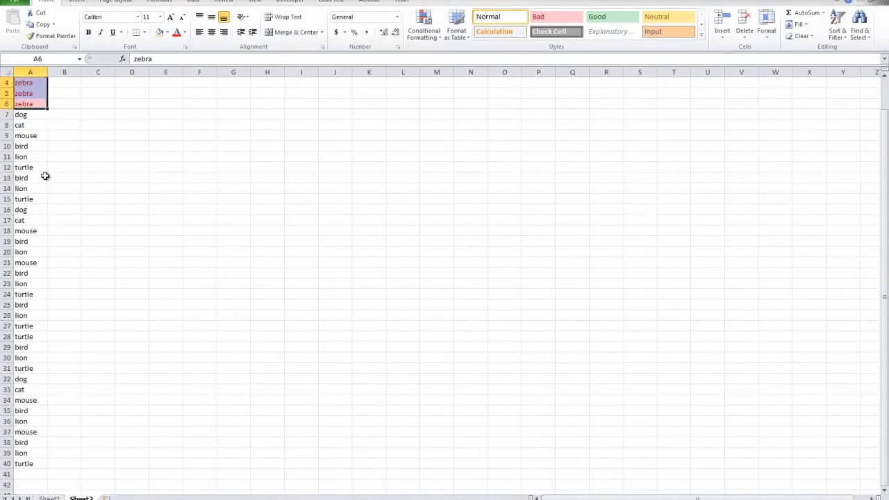
# Delete column A containing the animal names from Sheet2
pyautogui.click(37, 70)
pyautogui.rightClick(41, 70)
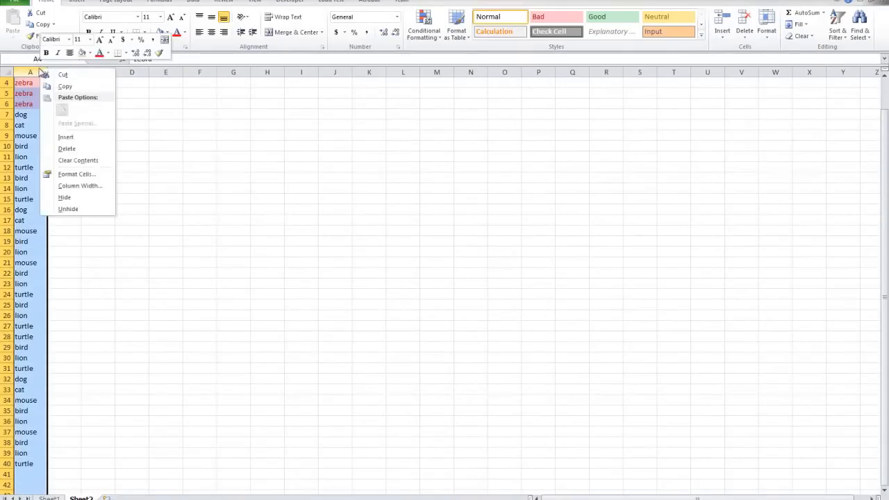
pyautogui.click(67, 149)
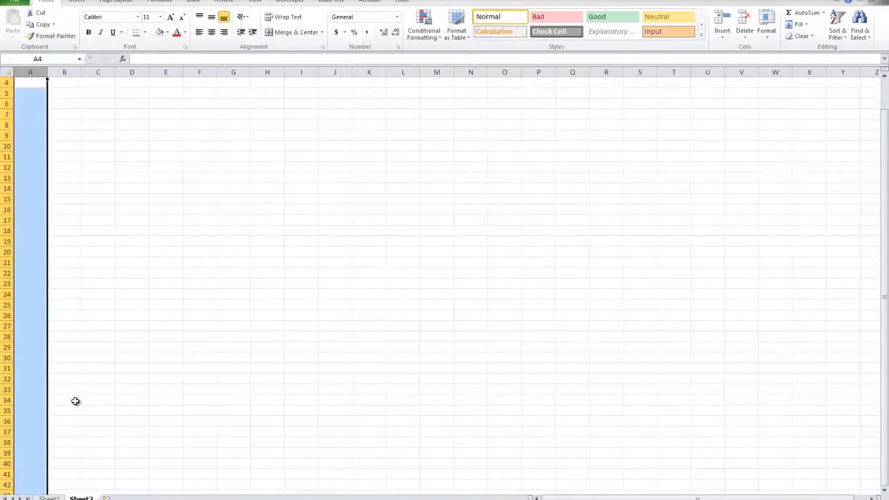
# Make the "7) Basic Math" row on Sheet1 bold
pyautogui.click(48, 497)
pyautogui.click(7, 258)
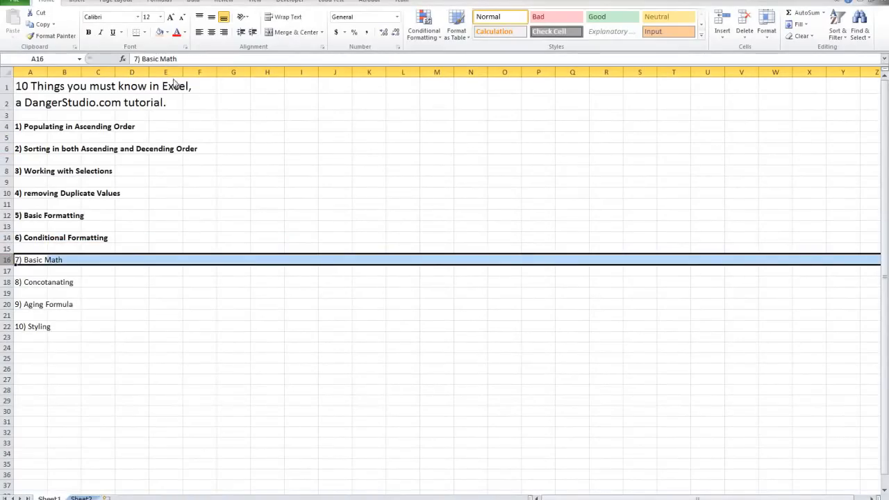
pyautogui.click(88, 32)
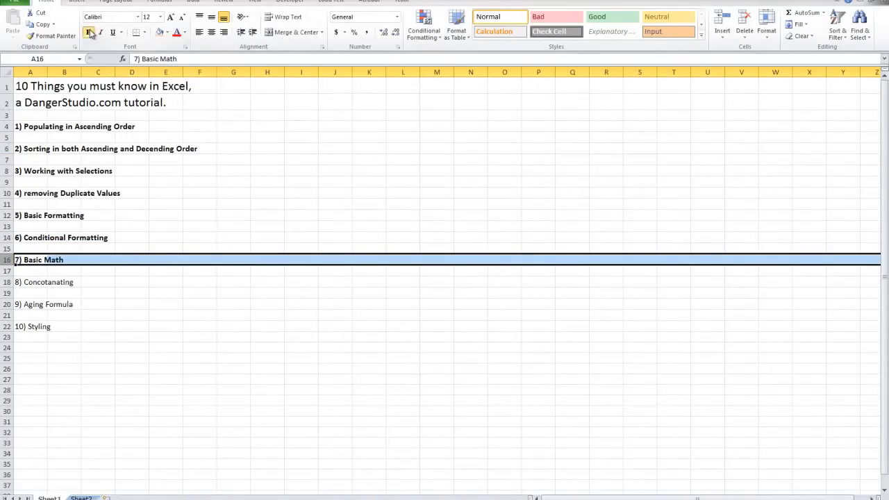
pyautogui.click(88, 259)
pyautogui.moveTo(42, 260); pyautogui.dragTo(70, 259)
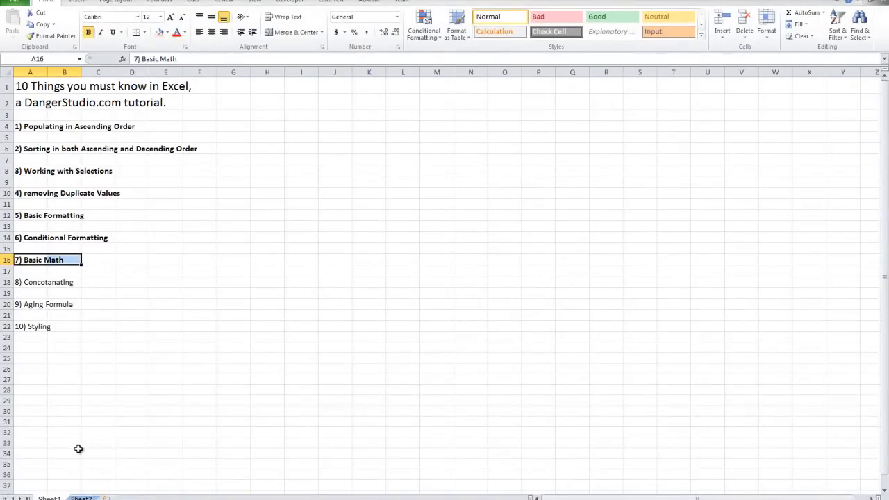
# Enter 10 in cell A4 and 2 in cell A5 of Sheet2
pyautogui.click(80, 497)
pyautogui.click(77, 181)
pyautogui.click(34, 72)
pyautogui.click(31, 85)
pyautogui.write('10')
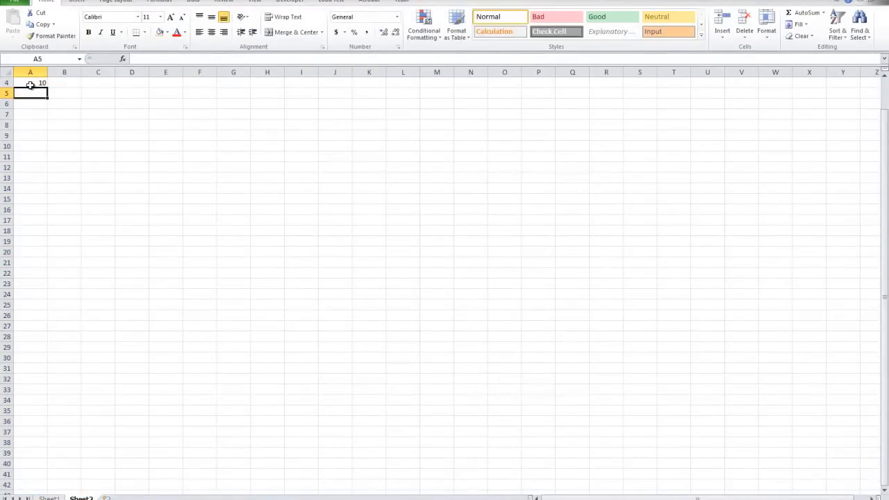
pyautogui.press('Return')
pyautogui.press('Return')
pyautogui.click(40, 83)
pyautogui.click(46, 93)
# Divide A4 by A5 in cell A6 with the formula =A4/A5
pyautogui.click(42, 103)
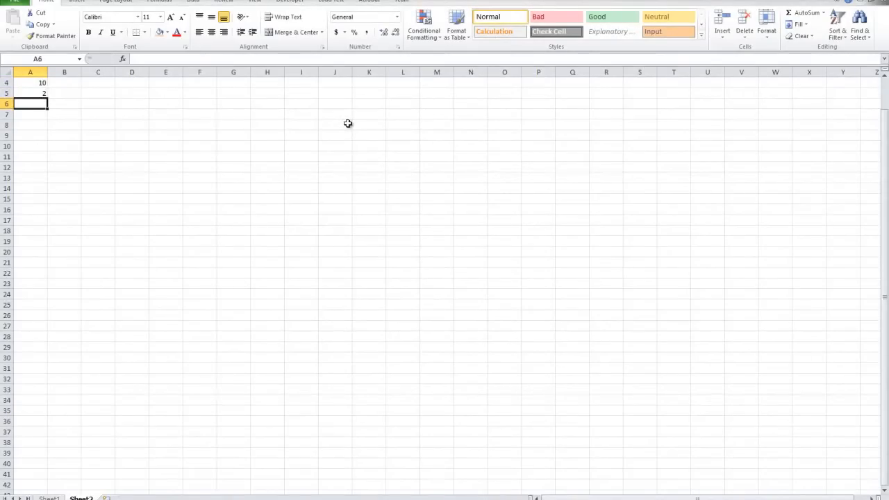
pyautogui.write('=')
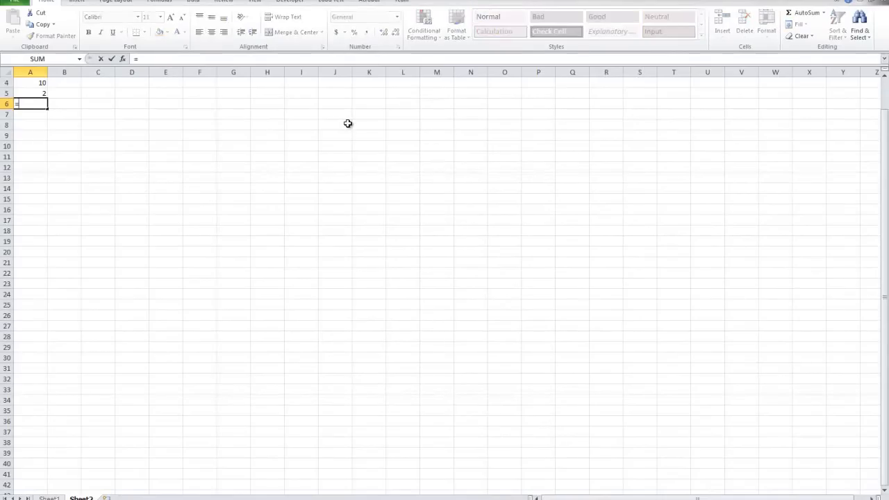
pyautogui.write('A4/')
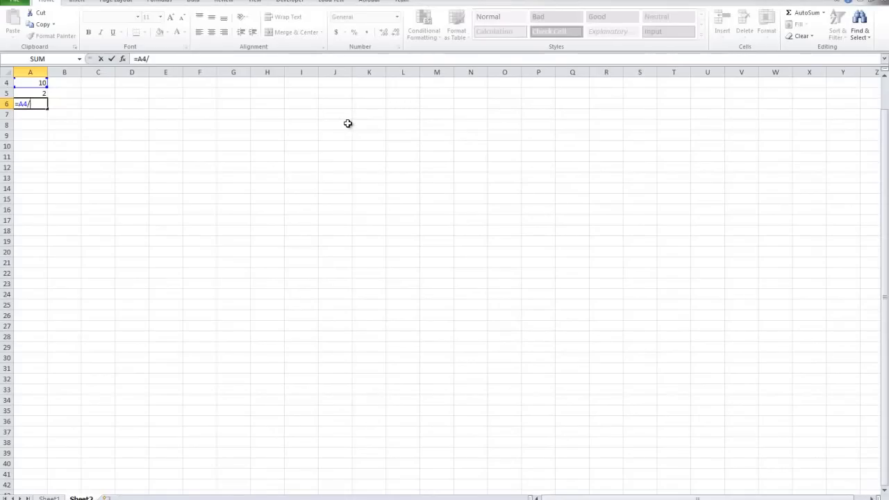
pyautogui.write('A5')
pyautogui.press('Return')
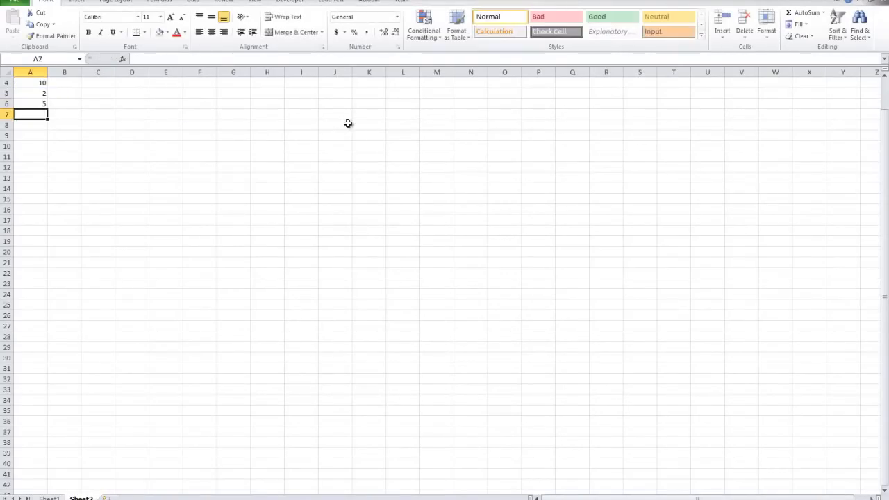
# Review the division example in cells A4 to A6
pyautogui.click(40, 102)
pyautogui.click(40, 83)
pyautogui.click(41, 102)
pyautogui.moveTo(45, 101); pyautogui.dragTo(37, 74)
pyautogui.click(50, 157)
pyautogui.click(35, 135)
pyautogui.moveTo(37, 104); pyautogui.dragTo(38, 125)
pyautogui.click(37, 133)
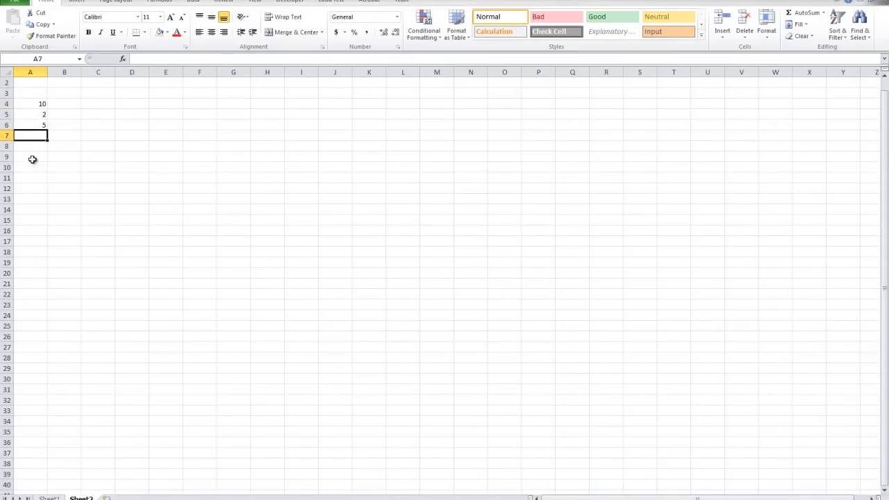
pyautogui.write('=sum')
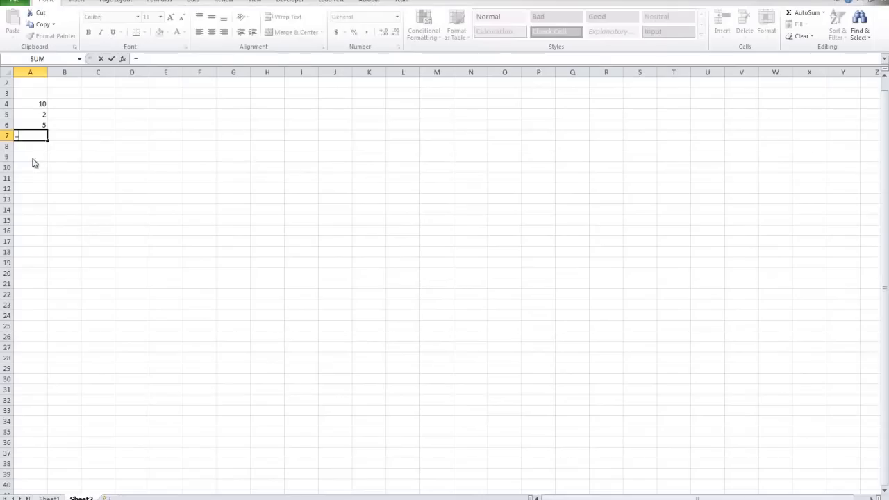
pyautogui.moveTo(29, 104); pyautogui.dragTo(37, 107)
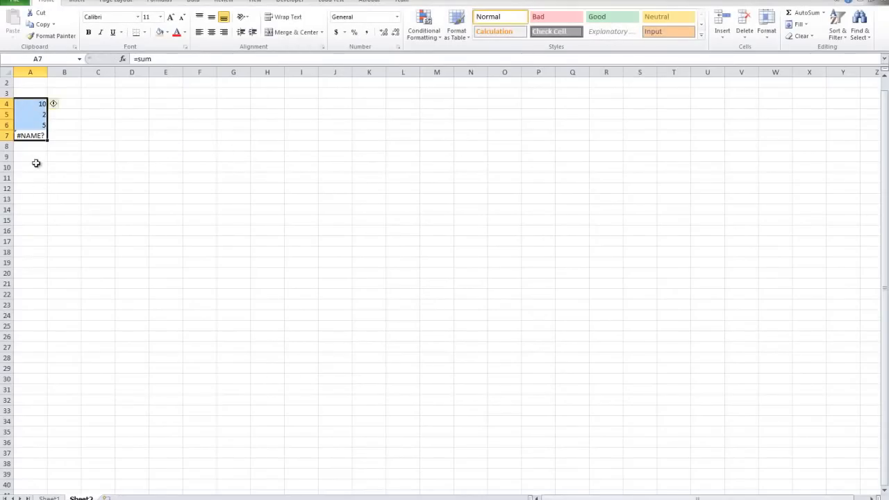
# Replace the content of cell A7 with the formula =SUM(A4:A6)
pyautogui.doubleClick(38, 135)
pyautogui.press('BackSpace')
pyautogui.press('BackSpace')
pyautogui.press('BackSpace')
pyautogui.press('BackSpace')
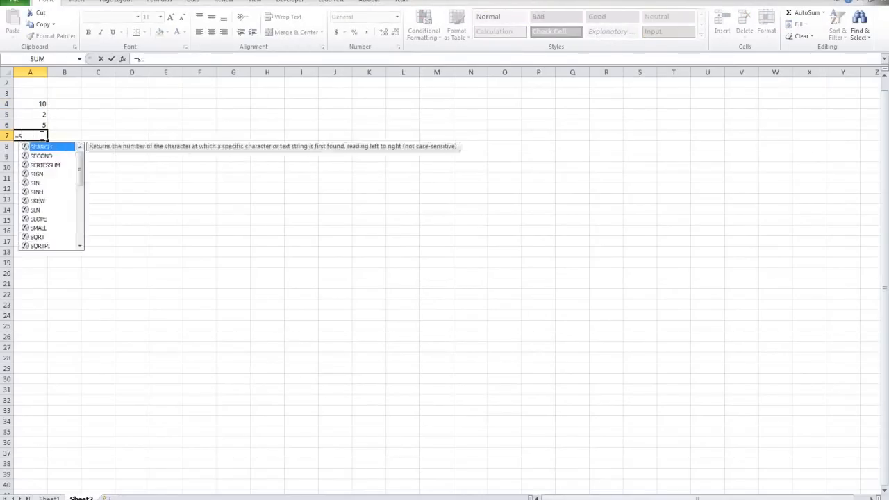
pyautogui.write('=SUM')
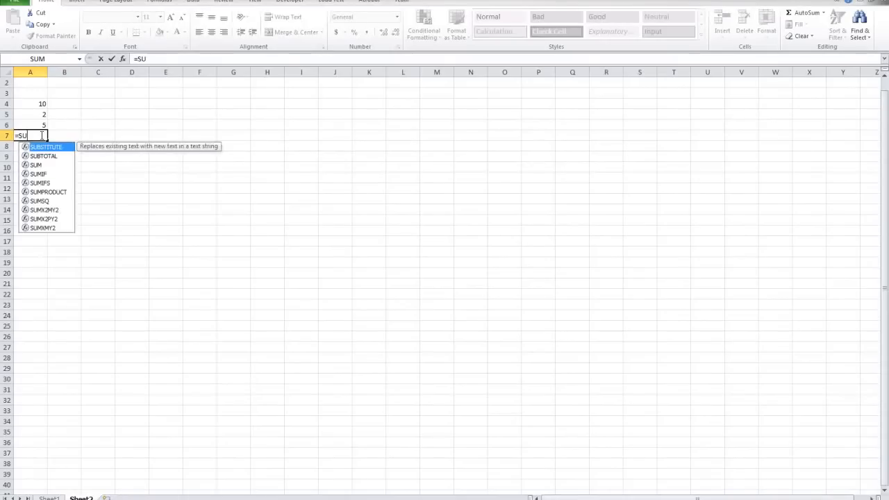
pyautogui.write('(')
pyautogui.click(38, 103)
pyautogui.moveTo(41, 124); pyautogui.dragTo(42, 125)
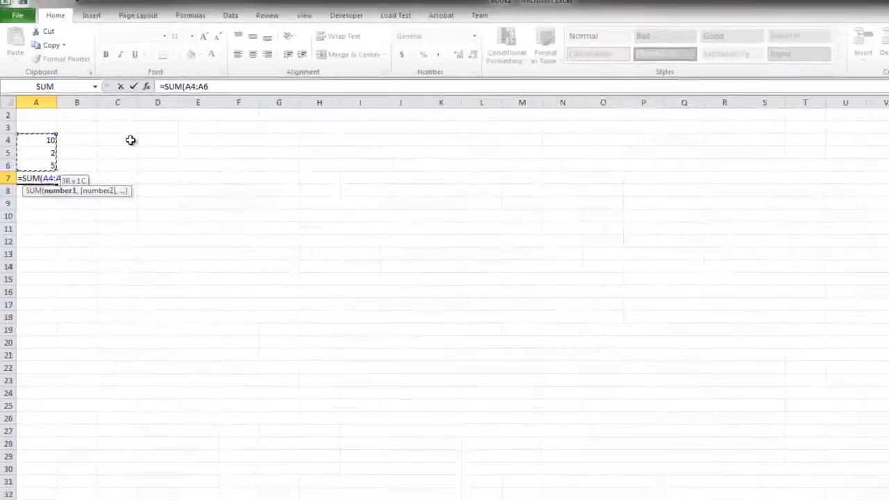
pyautogui.press('Return')
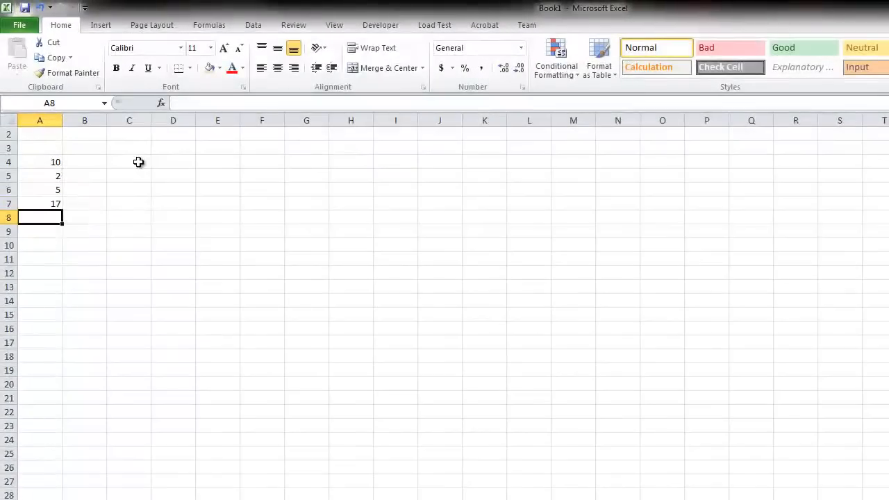
# Check the formula in A7 and clear the contents of A4:A7
pyautogui.click(47, 204)
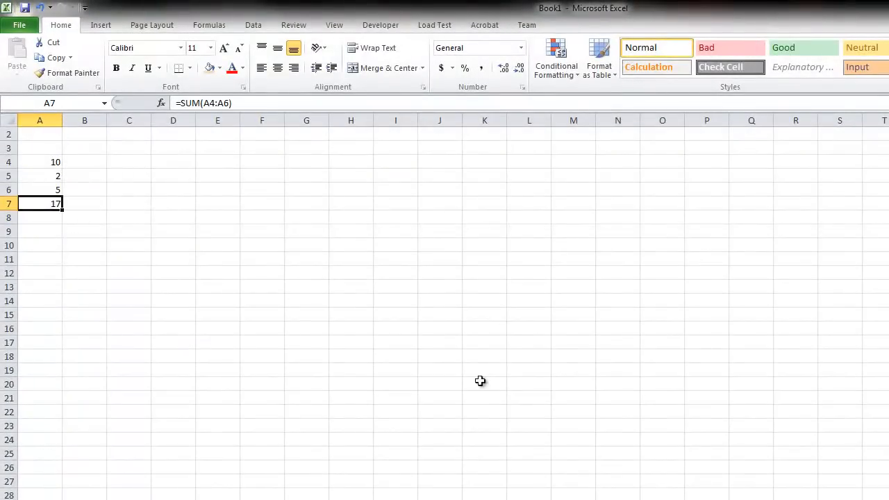
pyautogui.moveTo(55, 202); pyautogui.dragTo(42, 167)
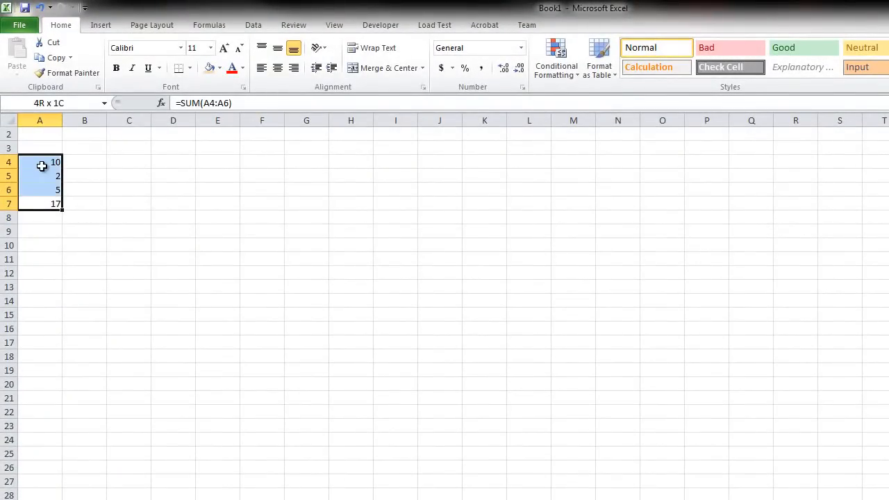
pyautogui.press('Delete')
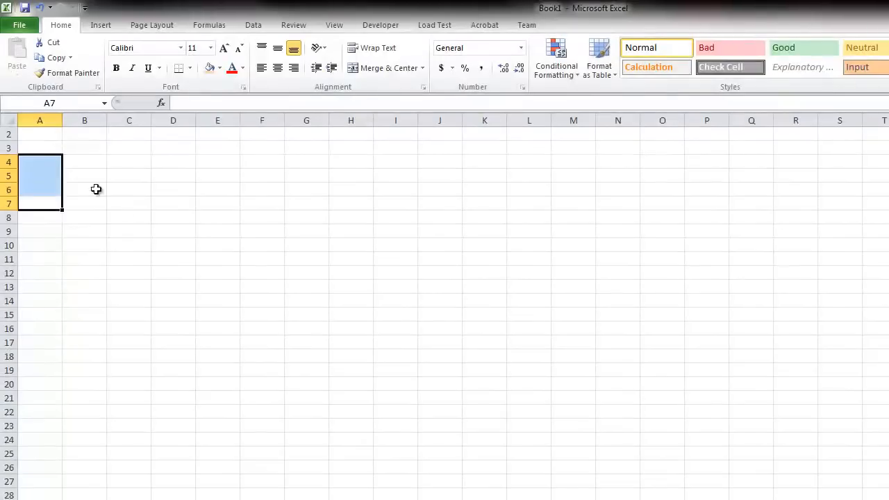
# Browse the functions beginning with M offered for a formula in cell A4, leaving the cell empty
pyautogui.click(27, 158)
pyautogui.write('=')
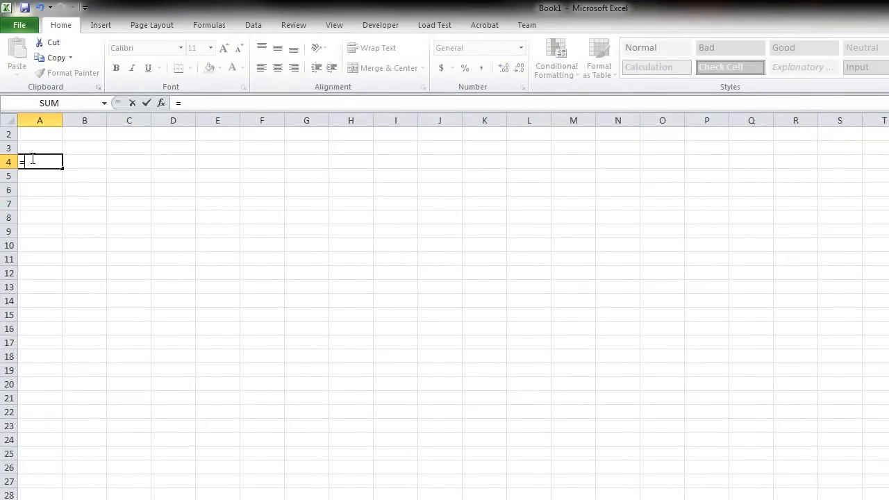
pyautogui.write('m')
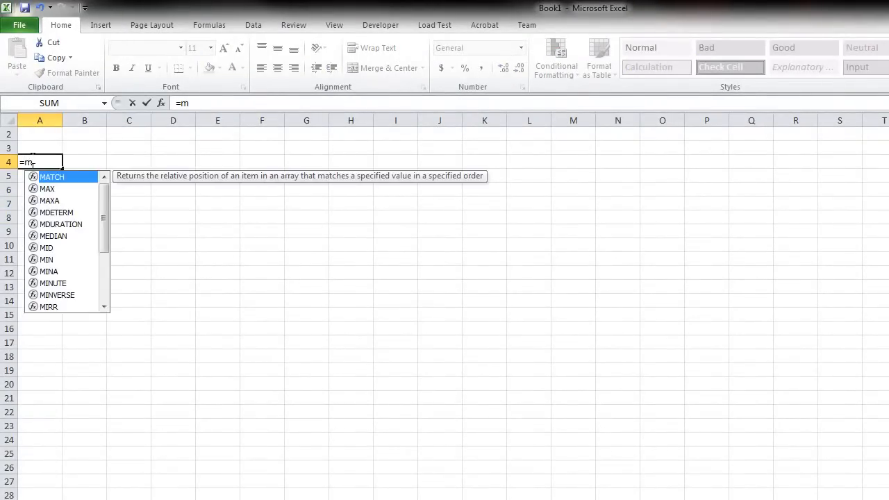
pyautogui.press('Down')
pyautogui.press('Down')
pyautogui.press('Down')
pyautogui.press('Down')
pyautogui.press('Down')
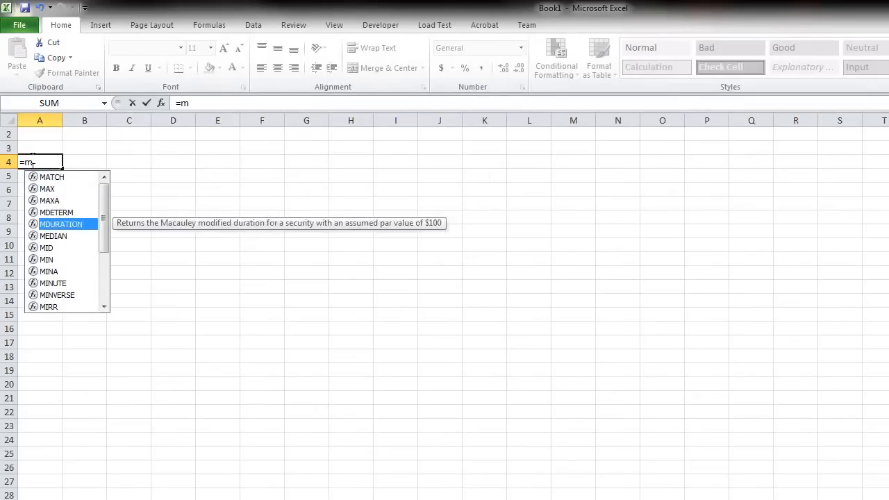
pyautogui.press('Escape')
pyautogui.press('BackSpace')
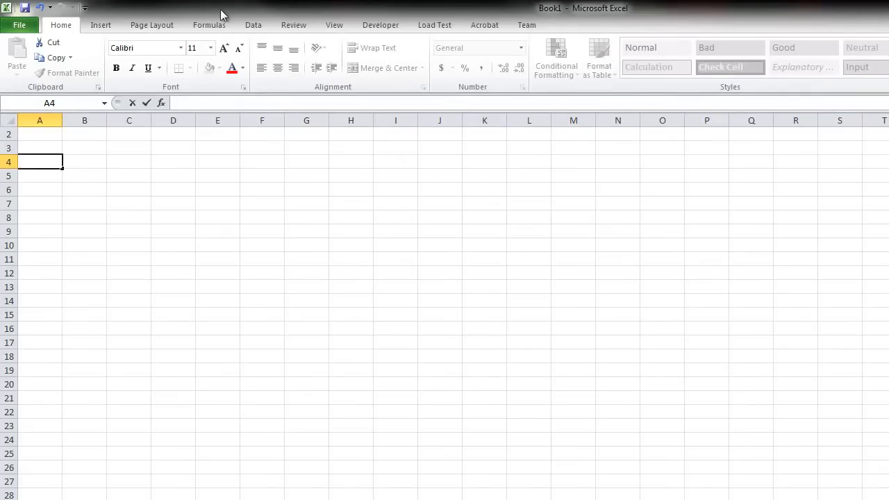
# Look through the function library, including the Text and Math & Trig function lists
pyautogui.moveTo(40, 153); pyautogui.dragTo(44, 135)
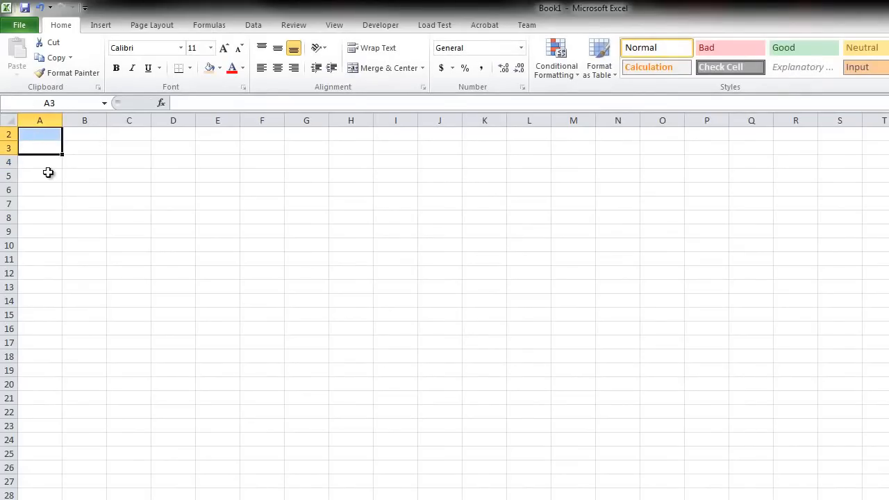
pyautogui.click(44, 133)
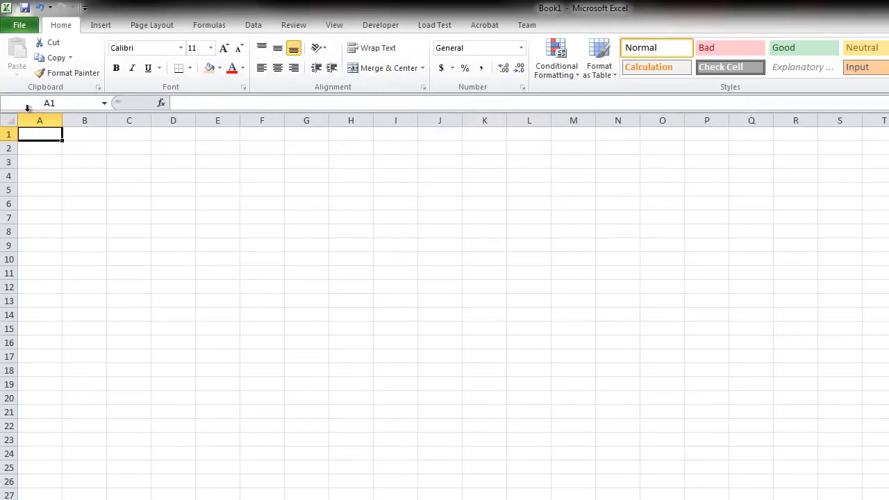
pyautogui.click(195, 27)
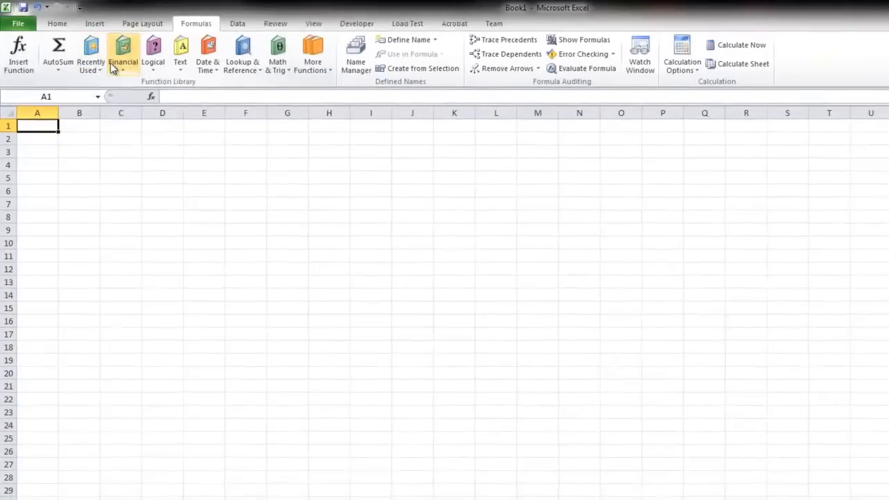
pyautogui.click(112, 68)
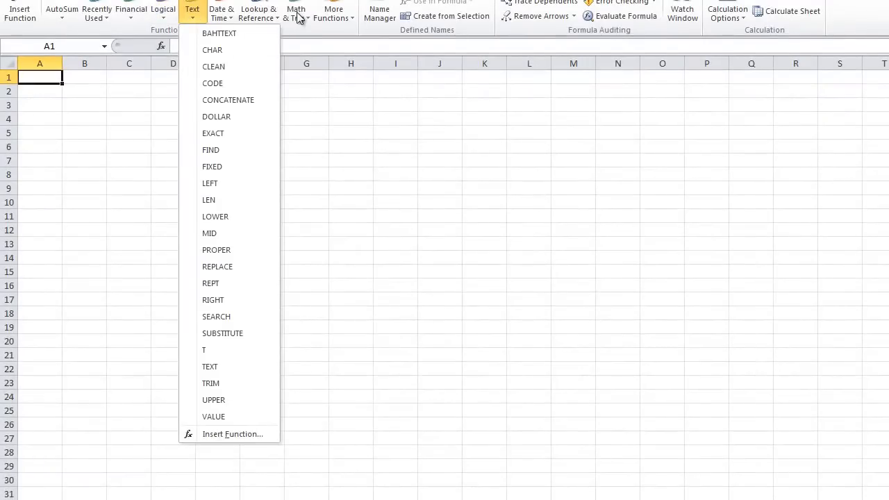
pyautogui.moveTo(295, 13)
pyautogui.scroll(-12, 316, 435)
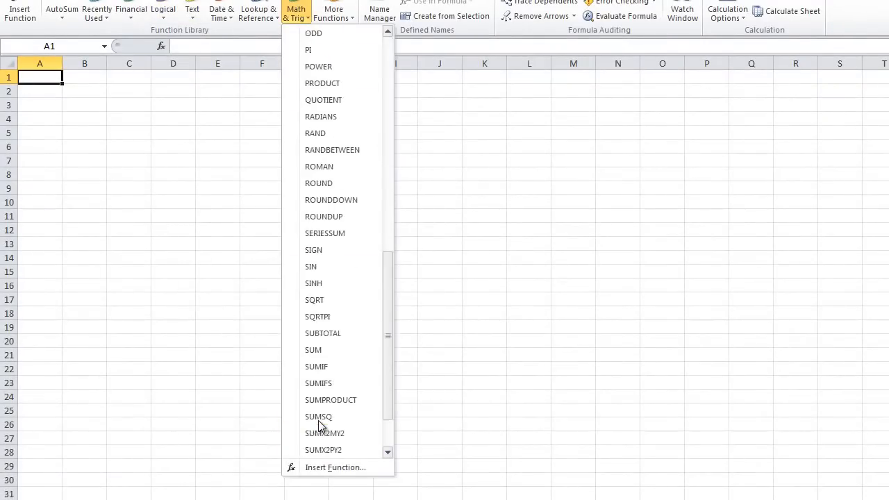
pyautogui.scroll(5, 316, 300)
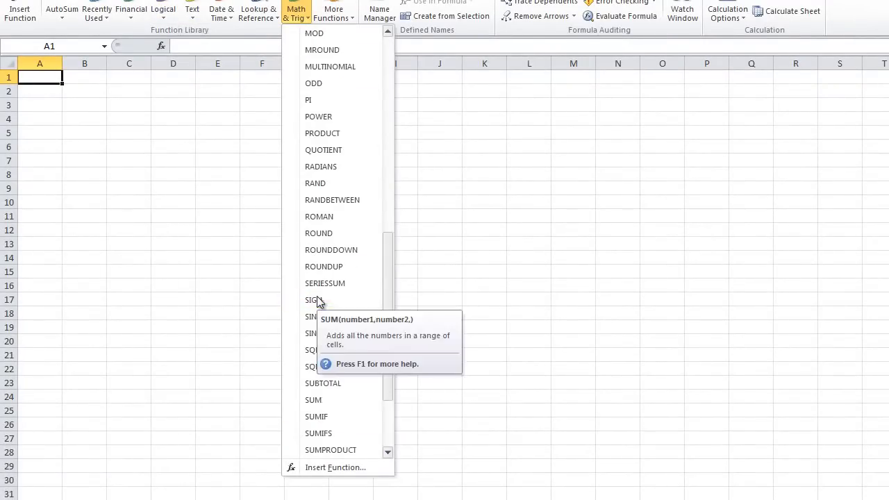
pyautogui.scroll(8, 316, 331)
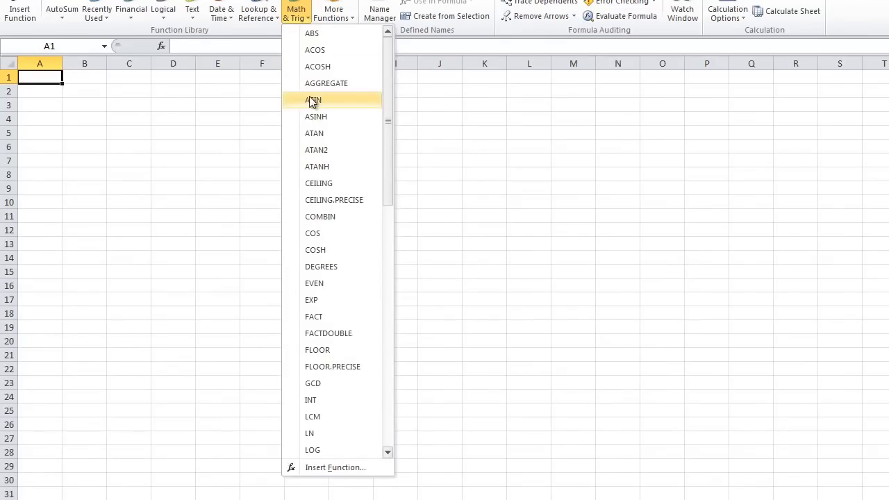
pyautogui.scroll(-10, 321, 307)
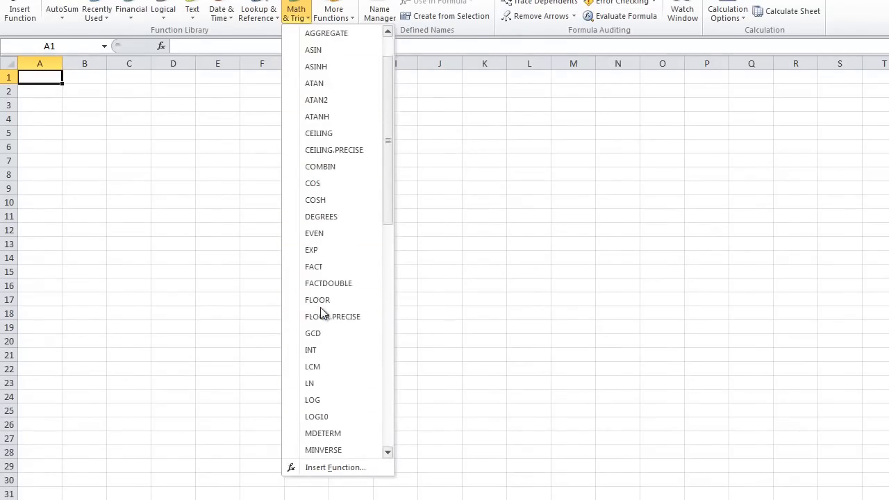
pyautogui.scroll(-1, 276, 281)
pyautogui.click(77, 155)
pyautogui.click(73, 141)
pyautogui.click(28, 92)
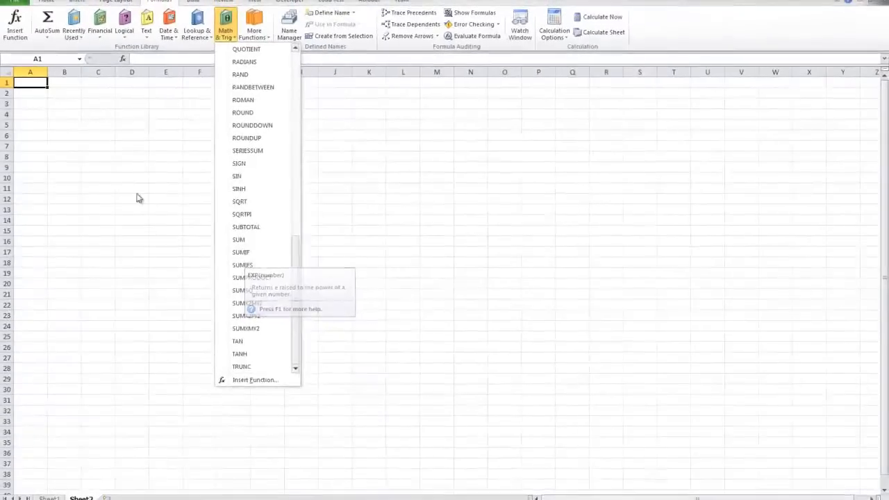
pyautogui.click(28, 85)
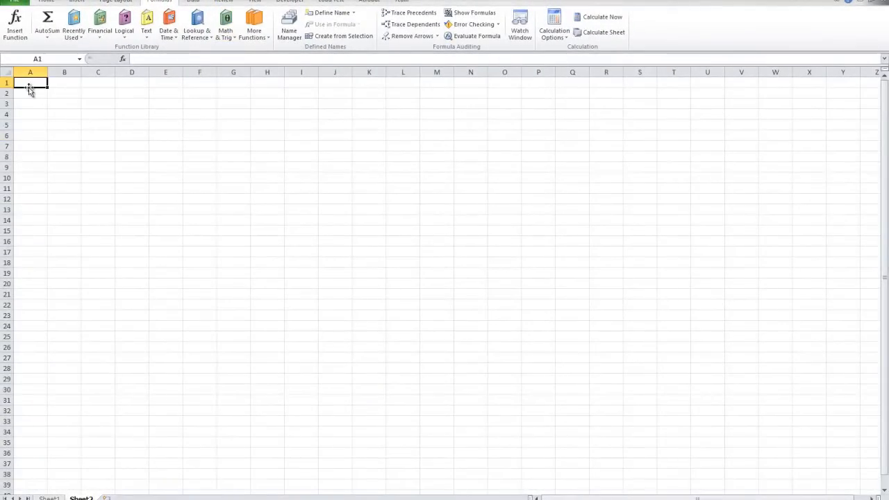
pyautogui.write('=')
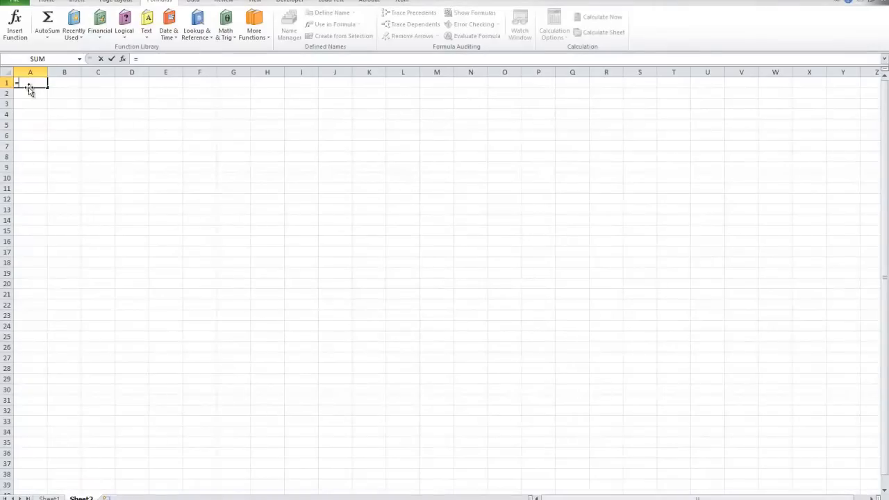
pyautogui.click(43, 104)
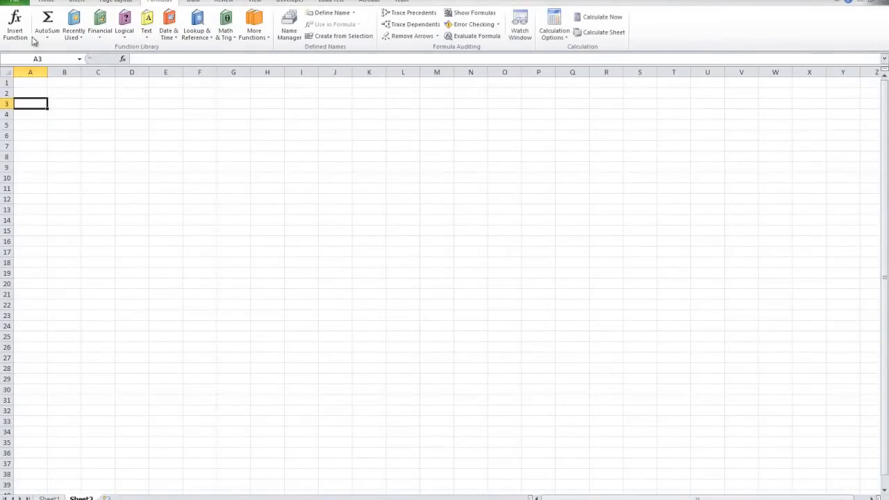
pyautogui.click(139, 284)
pyautogui.click(36, 127)
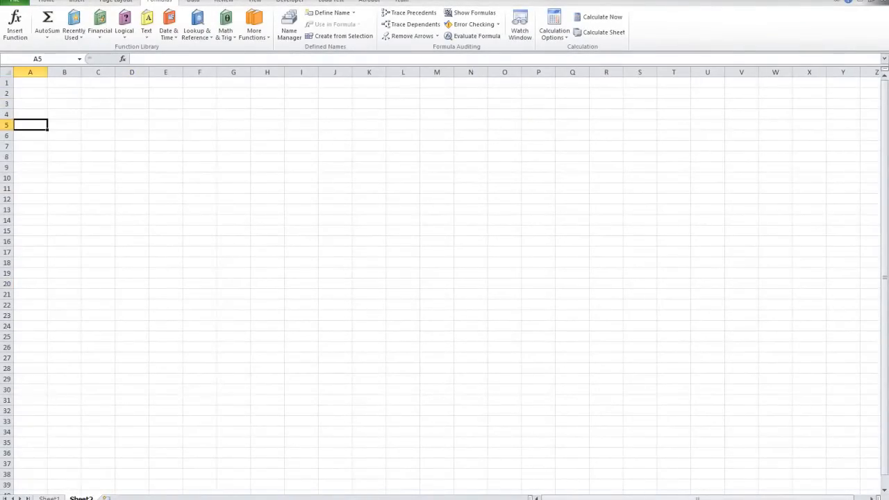
# Make row 18 with the "8) Concotanating" topic bold on Sheet1
pyautogui.click(57, 3)
pyautogui.click(58, 492)
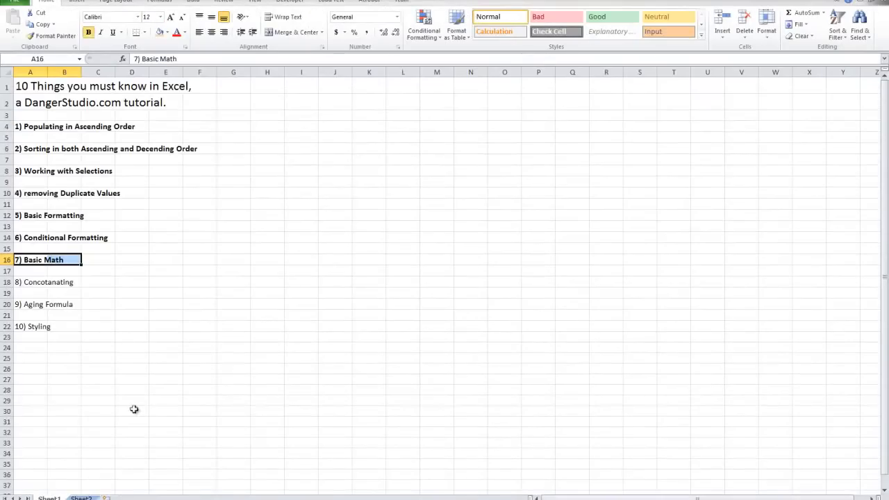
pyautogui.click(7, 282)
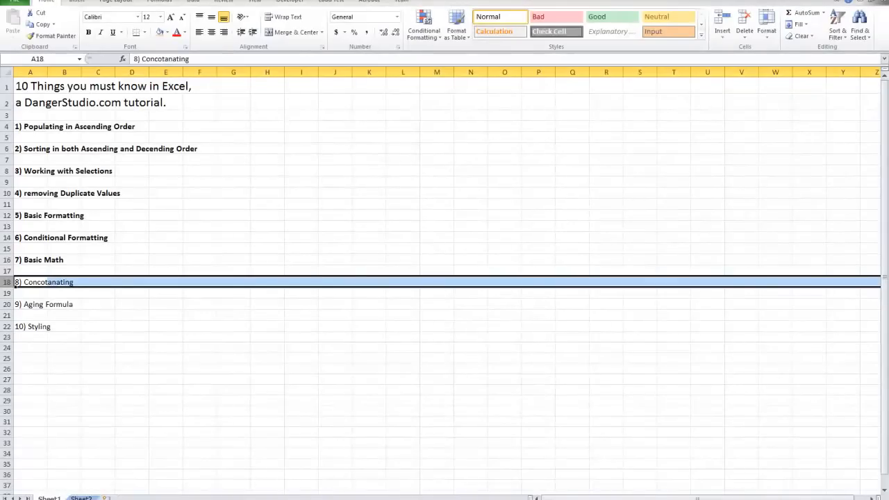
pyautogui.click(89, 35)
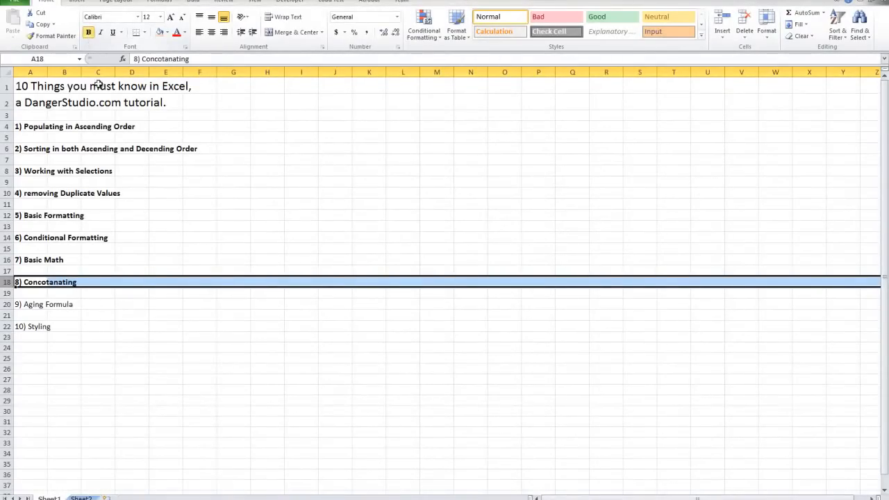
# Enter 718 in cell A1 of Sheet2 and fill it down through A10
pyautogui.click(79, 498)
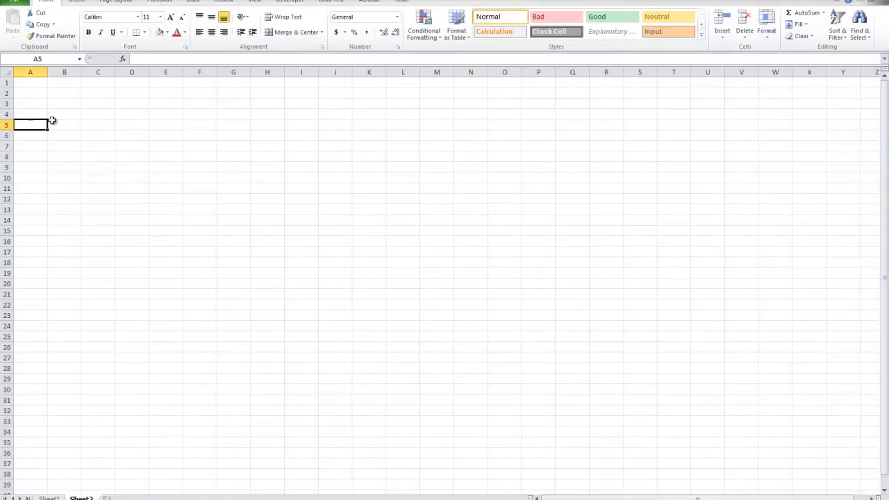
pyautogui.click(28, 80)
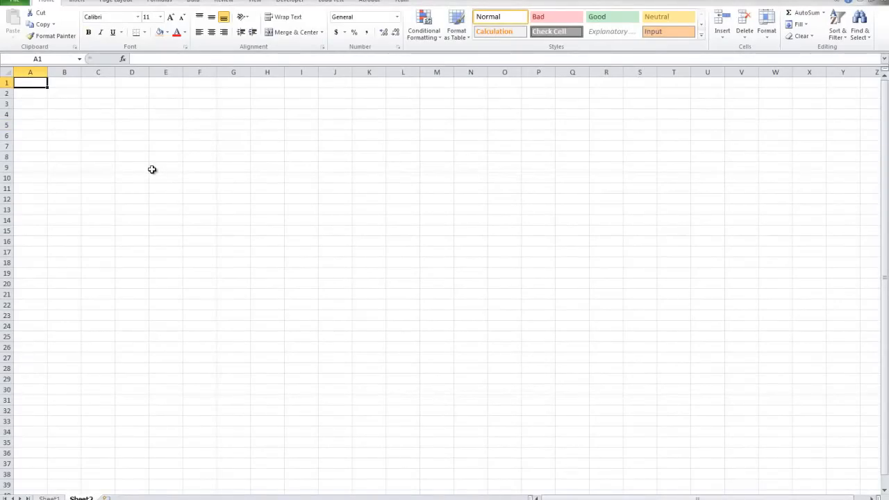
pyautogui.write('718')
pyautogui.press('Return')
pyautogui.click(39, 83)
pyautogui.moveTo(48, 92); pyautogui.dragTo(48, 184)
pyautogui.click(53, 36)
# Enter the seven-digit phone number in cell B1 and fill it down as a series through B10
pyautogui.click(63, 82)
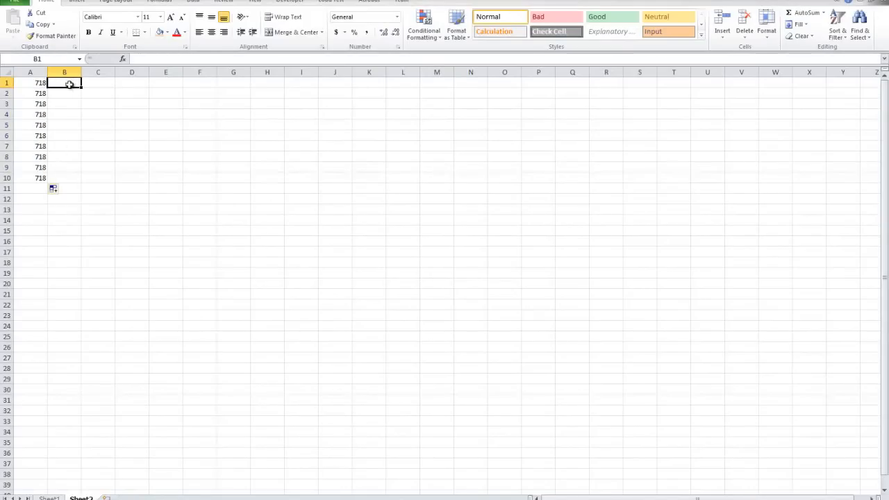
pyautogui.write('55')
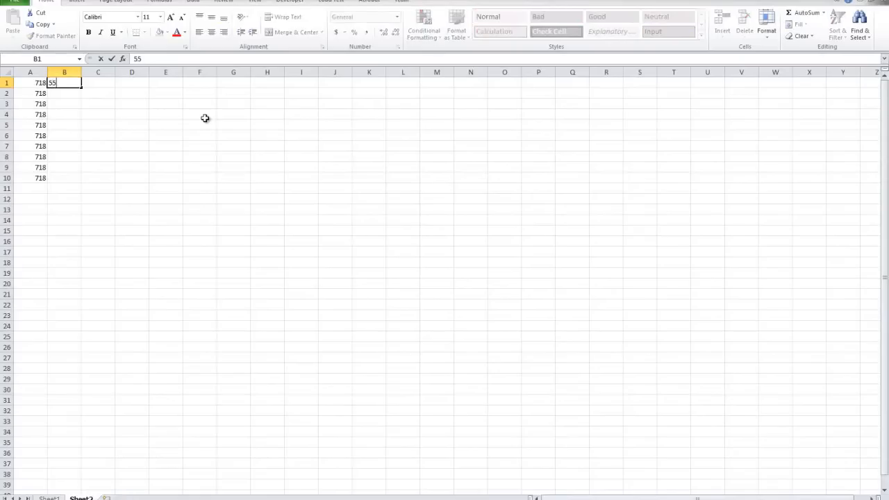
pyautogui.write('5-5555')
pyautogui.press('Return')
pyautogui.click(74, 84)
pyautogui.moveTo(82, 87); pyautogui.dragTo(80, 182)
pyautogui.click(75, 201)
# Left-align the area codes in column A
pyautogui.click(38, 72)
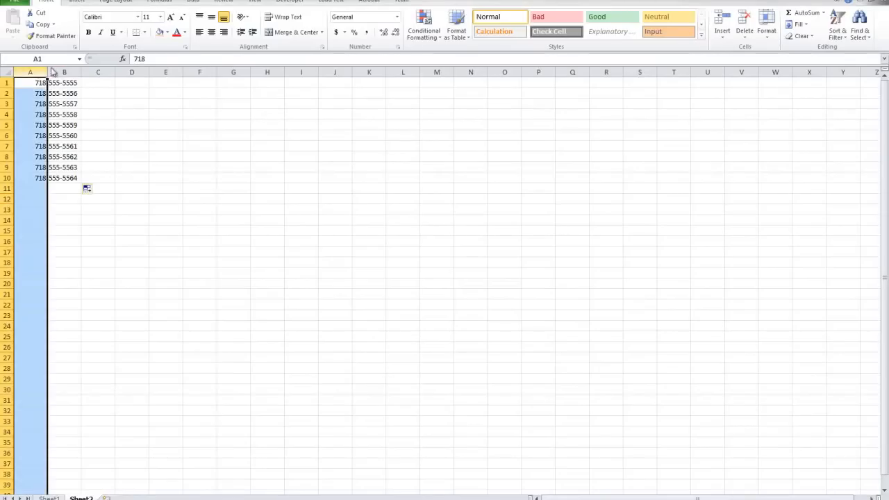
pyautogui.click(200, 32)
pyautogui.click(98, 231)
# Review the area codes in column A and the phone numbers in column B
pyautogui.click(38, 84)
pyautogui.click(52, 84)
pyautogui.click(46, 95)
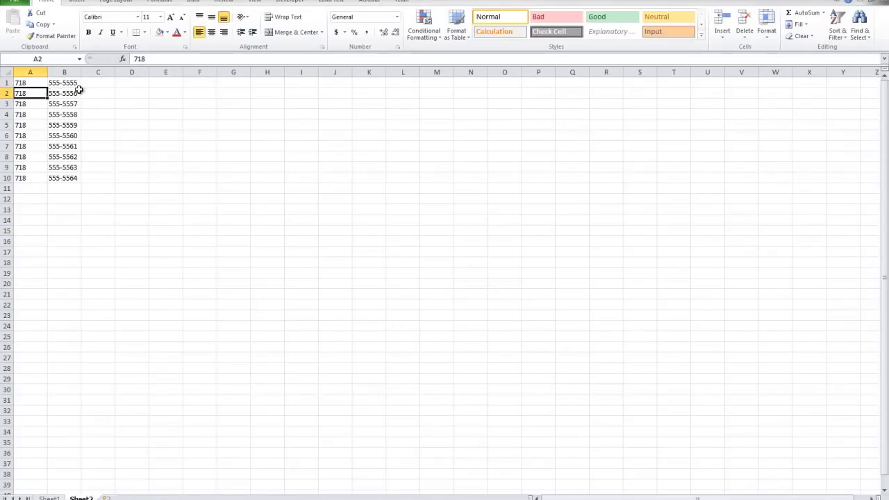
pyautogui.click(176, 137)
pyautogui.click(91, 242)
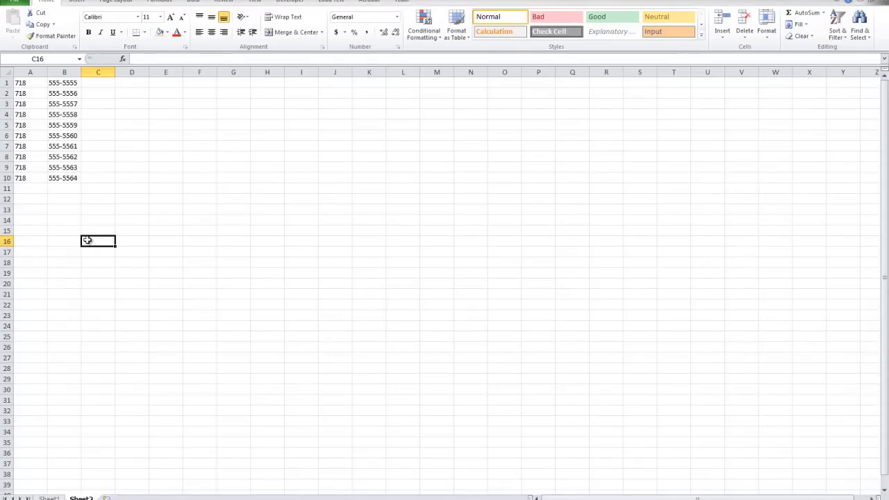
pyautogui.click(50, 210)
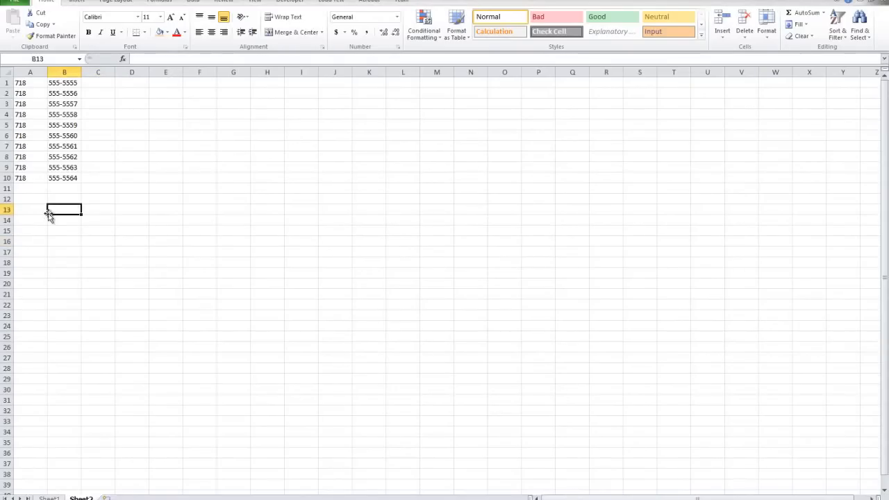
pyautogui.moveTo(67, 176); pyautogui.dragTo(21, 82)
pyautogui.click(52, 135)
pyautogui.click(111, 106)
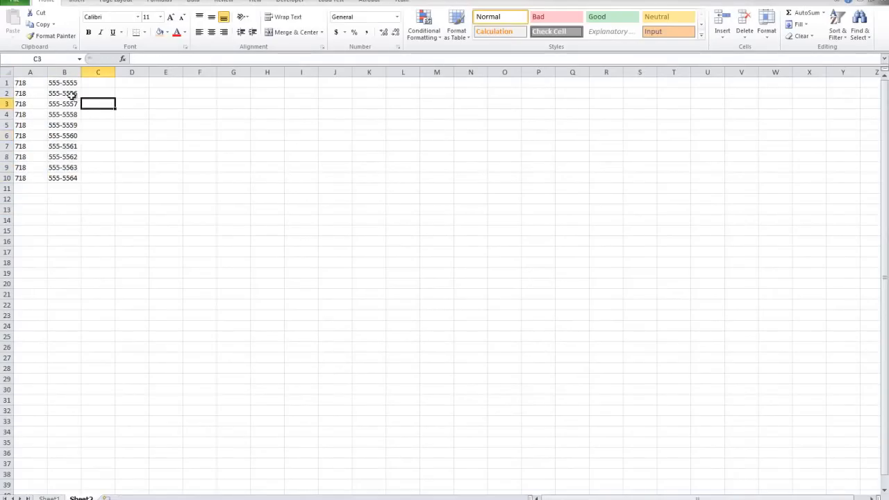
pyautogui.click(87, 79)
pyautogui.click(23, 83)
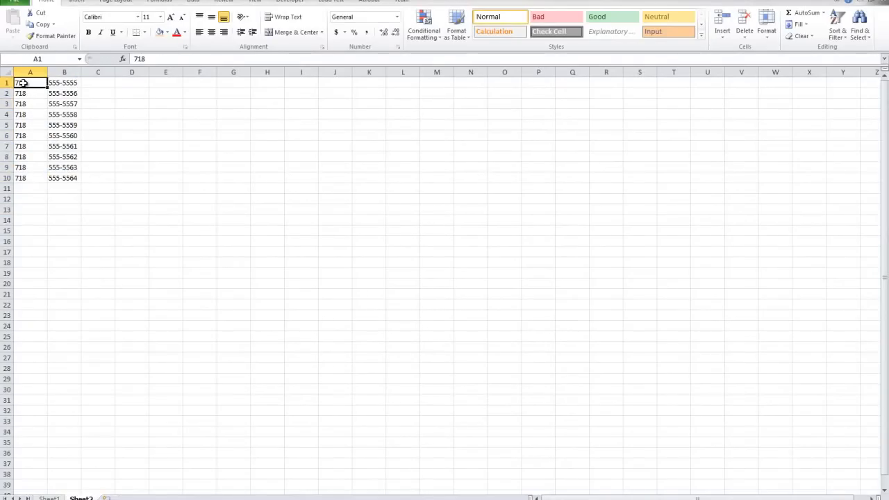
pyautogui.click(66, 82)
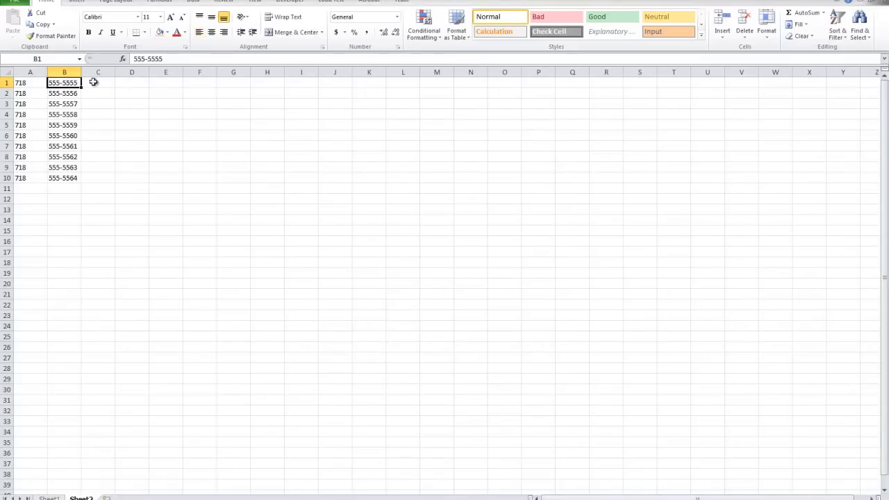
# Enter the formula =CONCATENATE(A1,B1) in cell C1 to join the area code and phone number
pyautogui.click(97, 83)
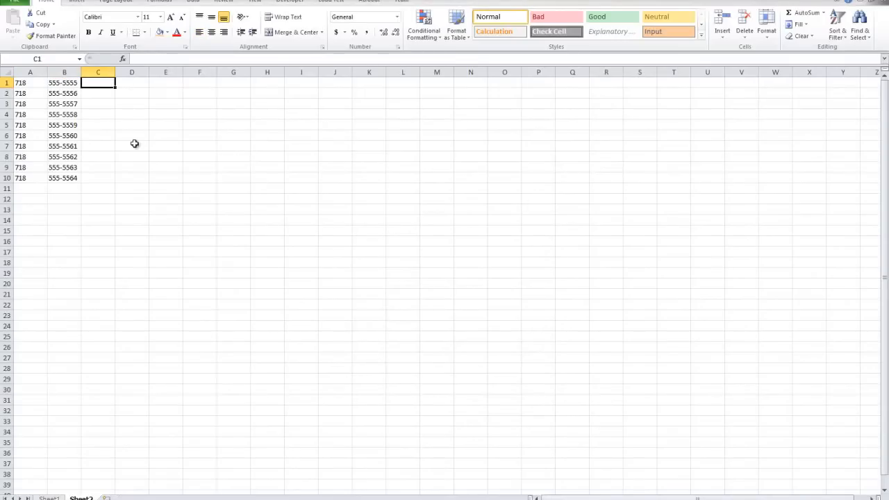
pyautogui.write('=')
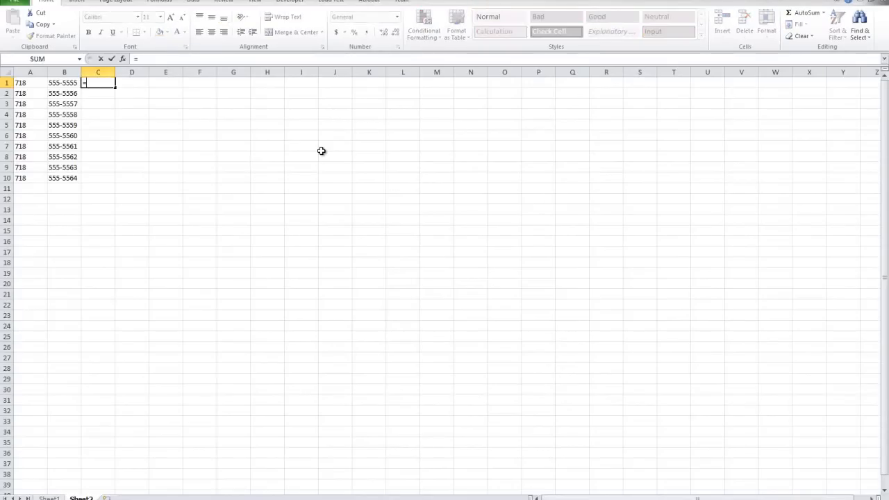
pyautogui.write('con')
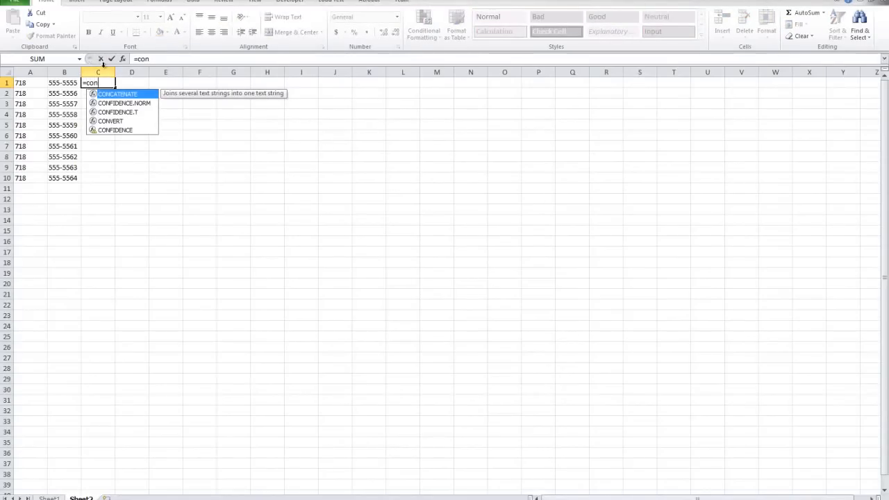
pyautogui.doubleClick(113, 94)
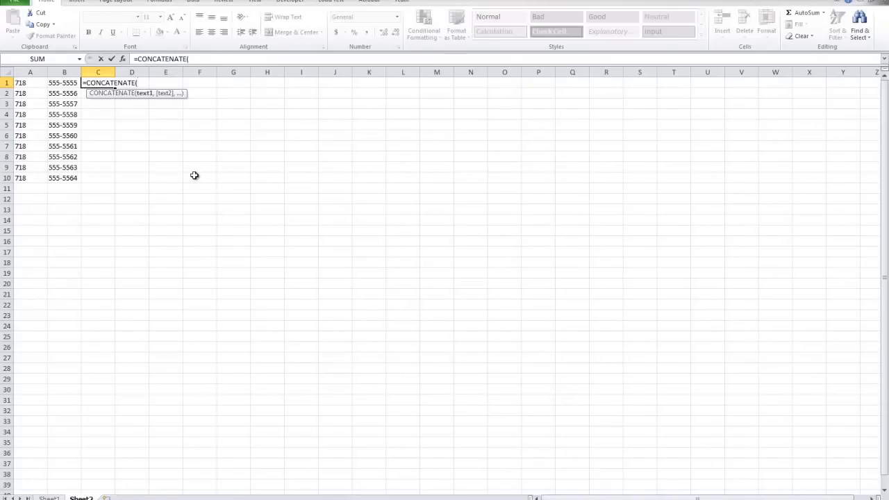
pyautogui.write('A1,')
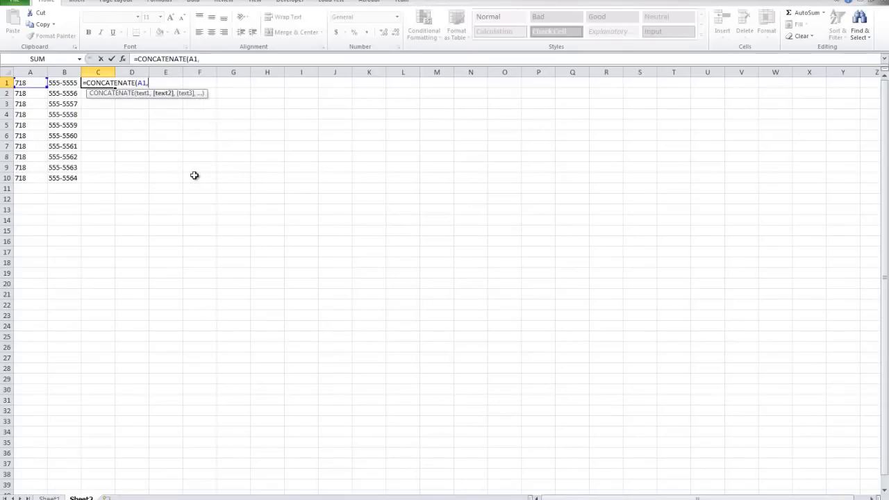
pyautogui.write('B1')
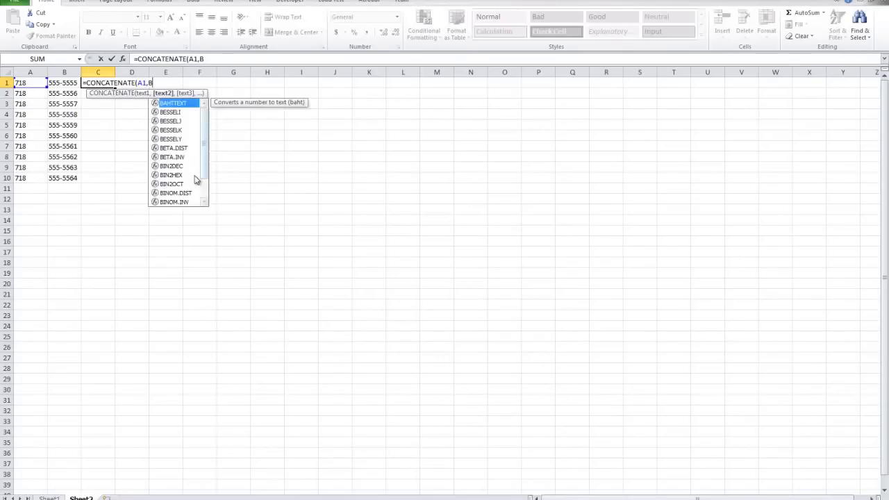
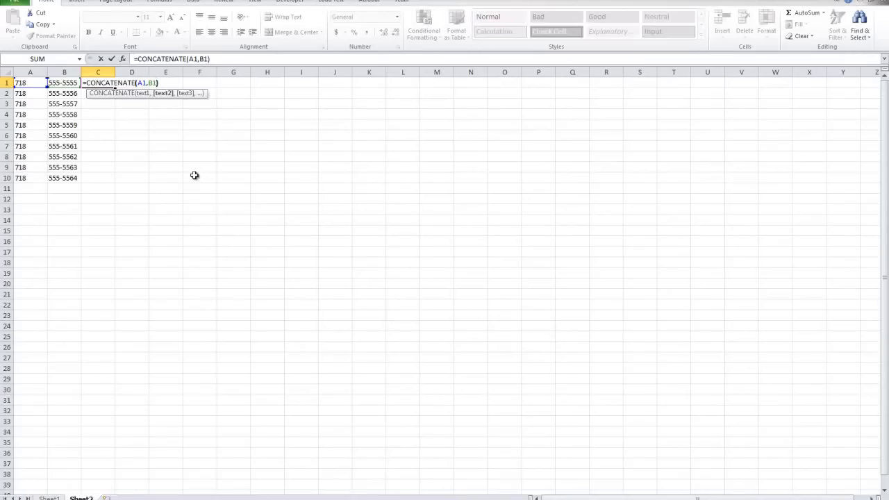
pyautogui.press('Return')
# Fill the concatenation formula from C1 down through C10
pyautogui.click(104, 82)
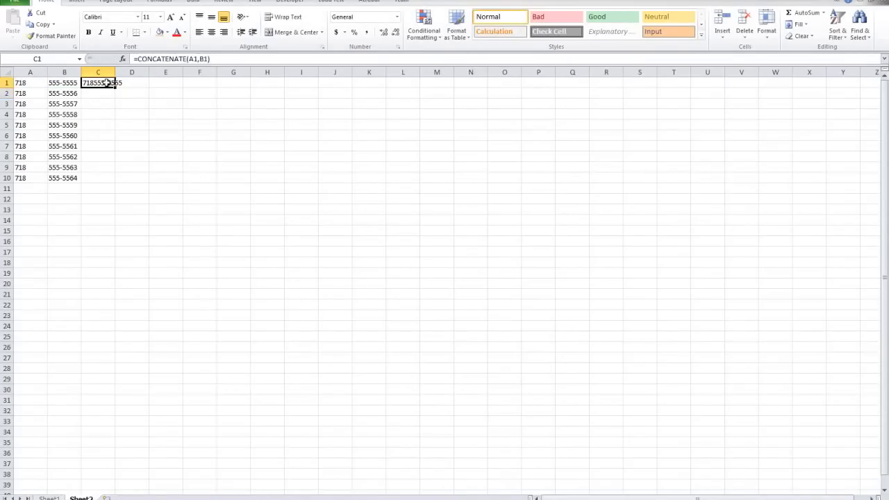
pyautogui.moveTo(115, 86); pyautogui.dragTo(115, 179)
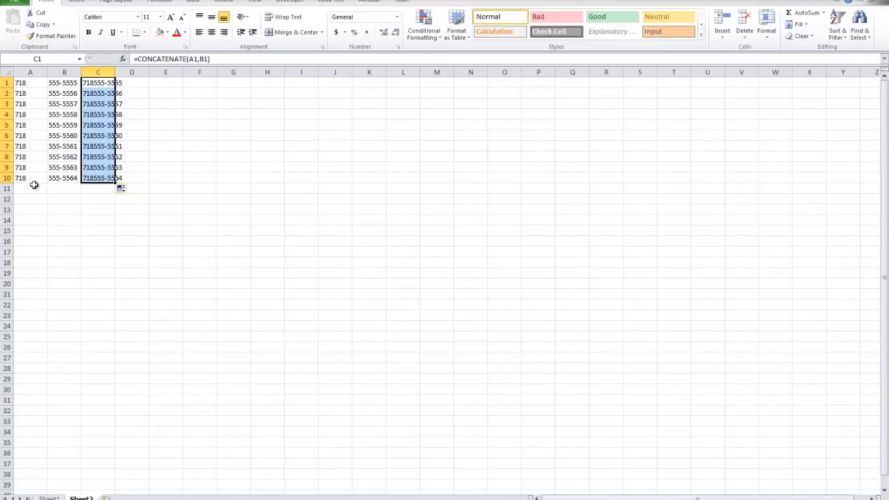
pyautogui.click(157, 128)
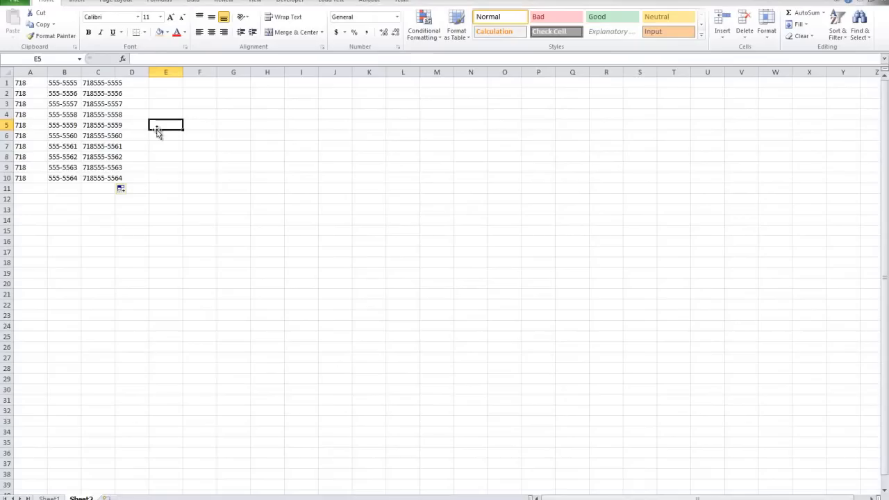
pyautogui.click(54, 145)
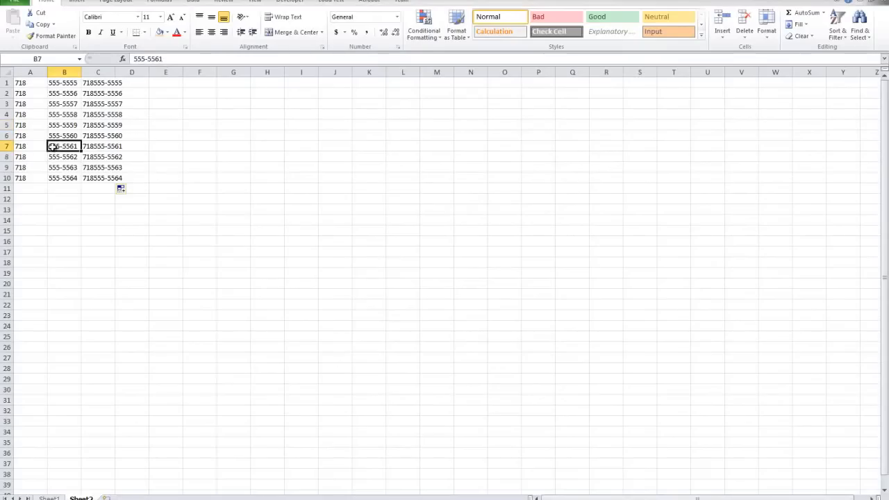
# Extend the concatenation formula from C10 into the empty rows below and enter 1 in A11 and 2 in B11
pyautogui.click(108, 178)
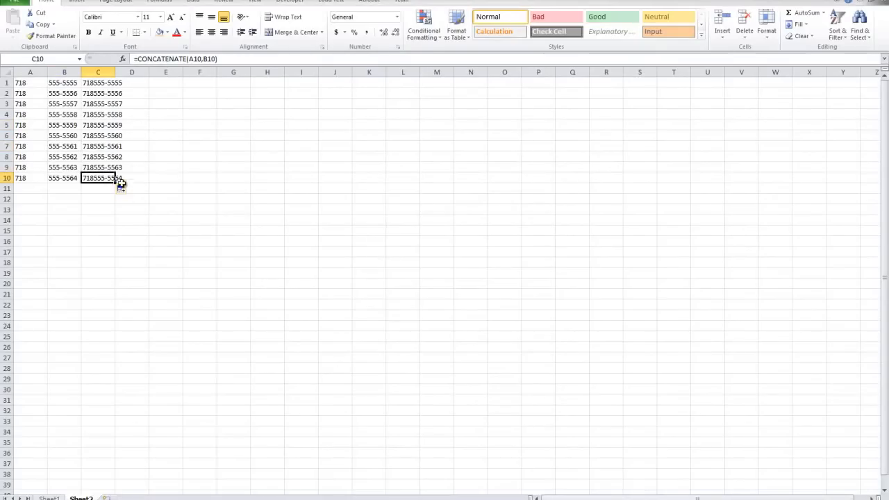
pyautogui.moveTo(116, 182); pyautogui.dragTo(119, 320)
pyautogui.click(23, 186)
pyautogui.write('1')
pyautogui.hotkey('ctrl', 'Return')
pyautogui.click(60, 188)
pyautogui.write('2')
pyautogui.click(64, 221)
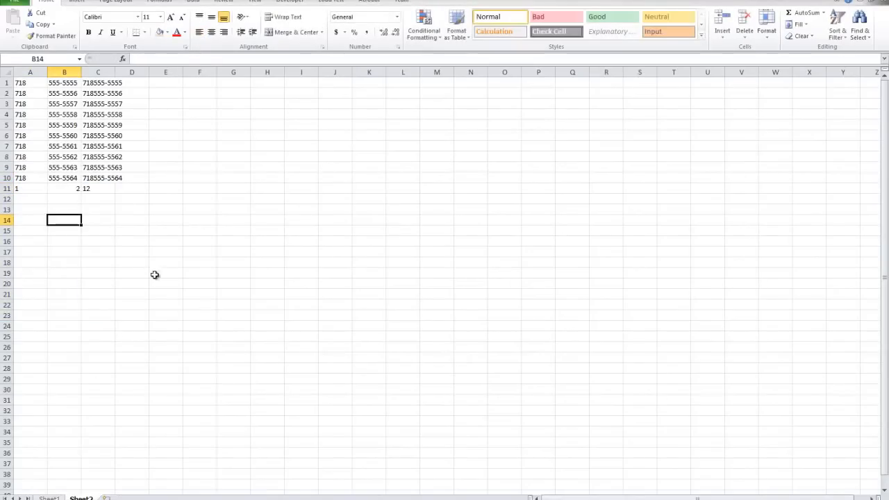
pyautogui.click(84, 188)
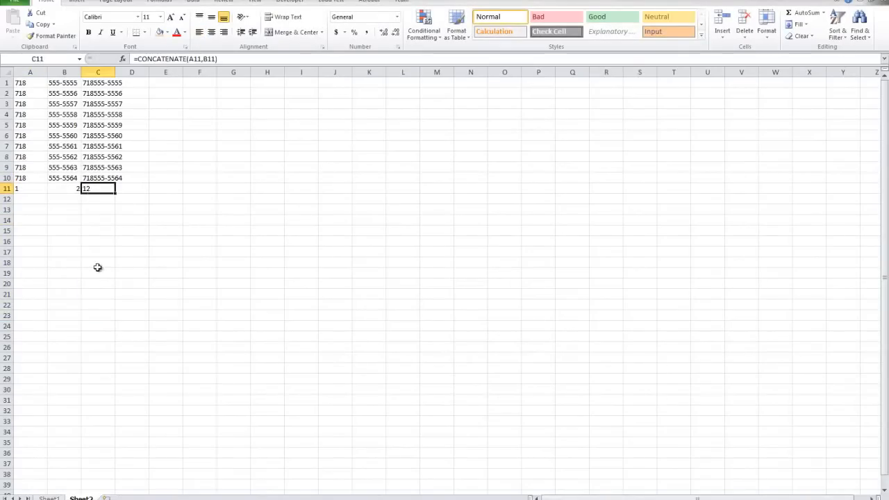
# Enter the text Abc in cell A12 and Efg in cell B12
pyautogui.click(27, 209)
pyautogui.click(25, 199)
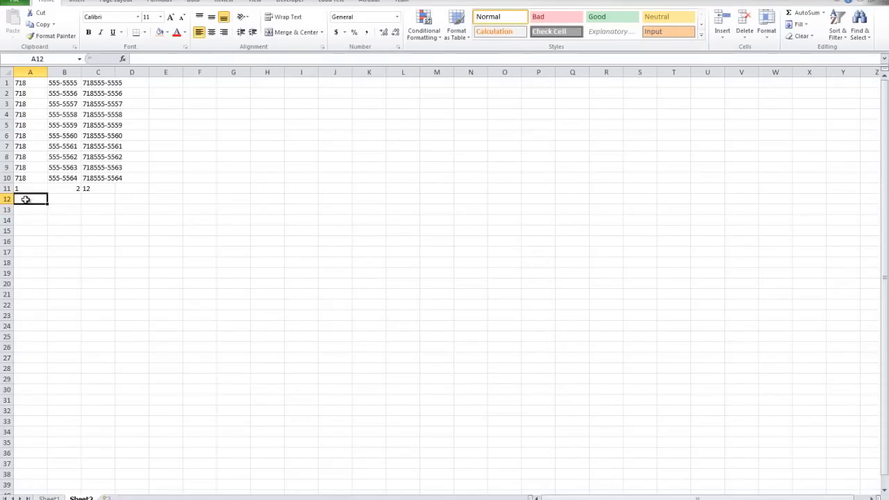
pyautogui.click(84, 188)
pyautogui.click(39, 198)
pyautogui.write('Abc')
pyautogui.press('Tab')
pyautogui.write('E')
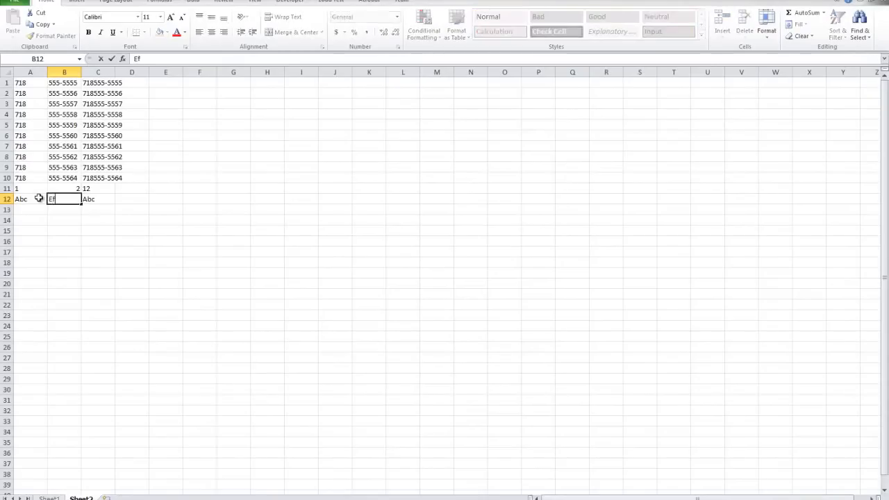
pyautogui.write('fg')
pyautogui.click(191, 219)
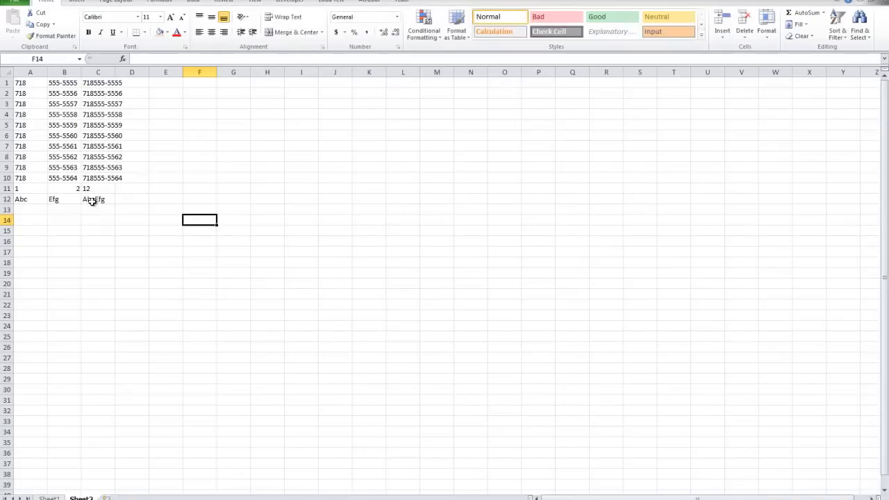
pyautogui.click(108, 201)
pyautogui.click(104, 229)
pyautogui.moveTo(100, 228); pyautogui.dragTo(20, 82)
pyautogui.click(215, 199)
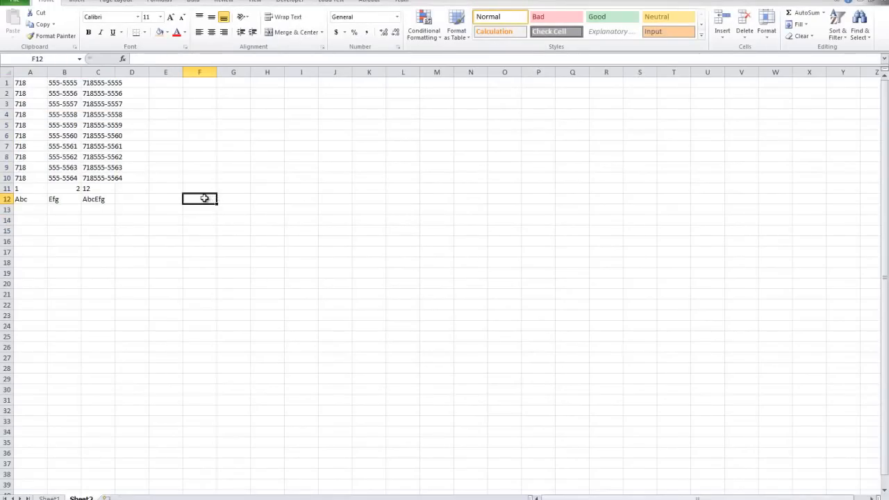
pyautogui.moveTo(20, 200); pyautogui.dragTo(97, 200)
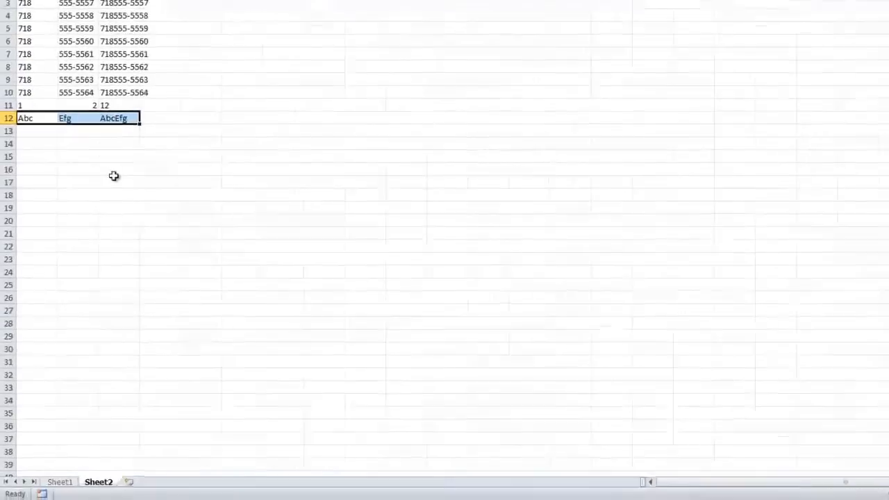
pyautogui.click(108, 319)
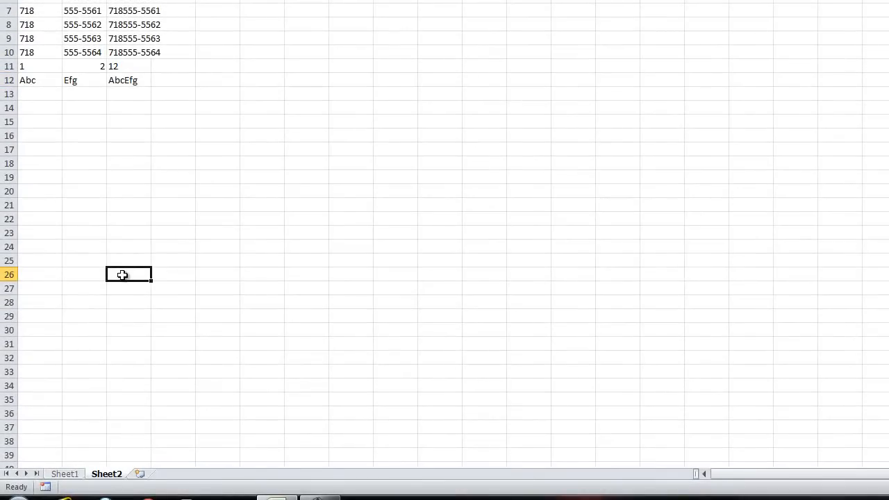
# Fill the concatenation formula from C10 down through row 38 to cover the blank rows in columns A and B
pyautogui.click(89, 272)
pyautogui.click(111, 53)
pyautogui.moveTo(151, 59); pyautogui.dragTo(157, 449)
pyautogui.moveTo(34, 109); pyautogui.dragTo(36, 339)
pyautogui.moveTo(76, 109); pyautogui.dragTo(88, 354)
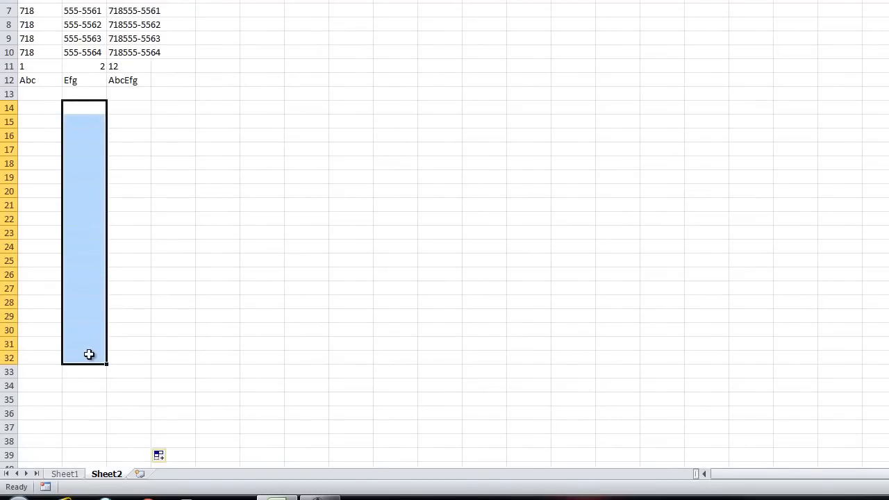
pyautogui.click(98, 343)
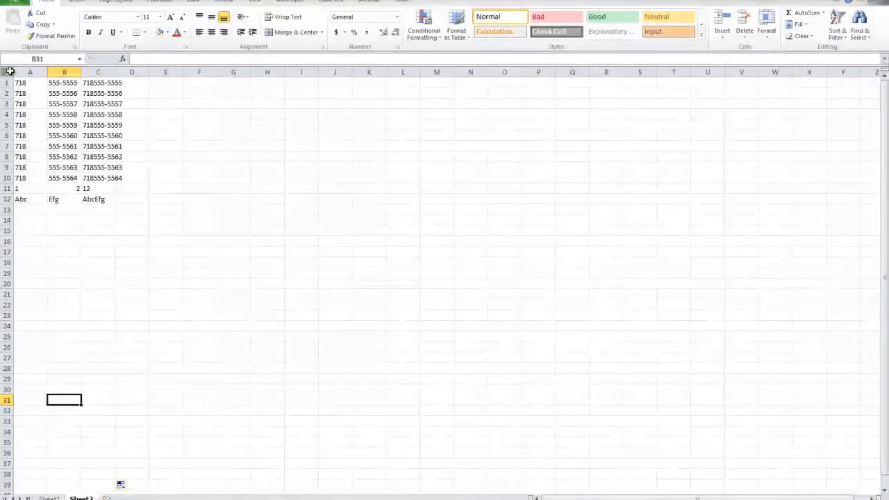
# Clear the contents of rows 1 through 34 on Sheet2
pyautogui.moveTo(8, 82); pyautogui.dragTo(150, 412)
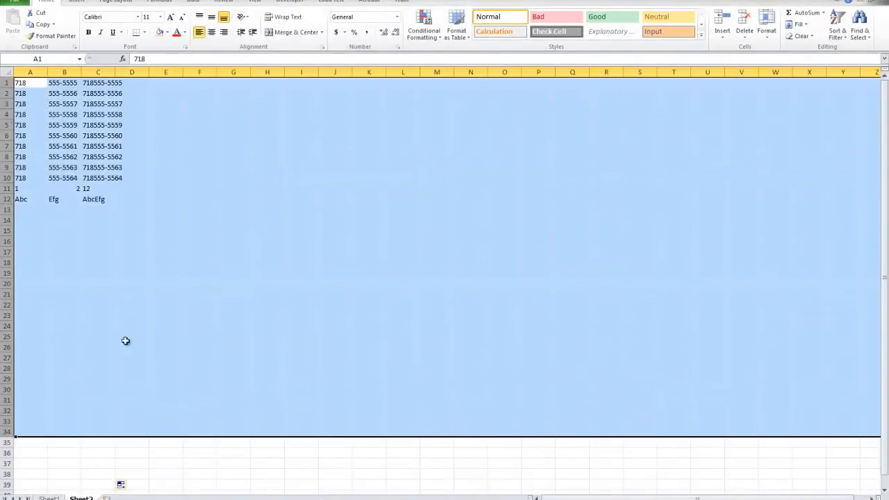
pyautogui.rightClick(150, 412)
pyautogui.click(162, 390)
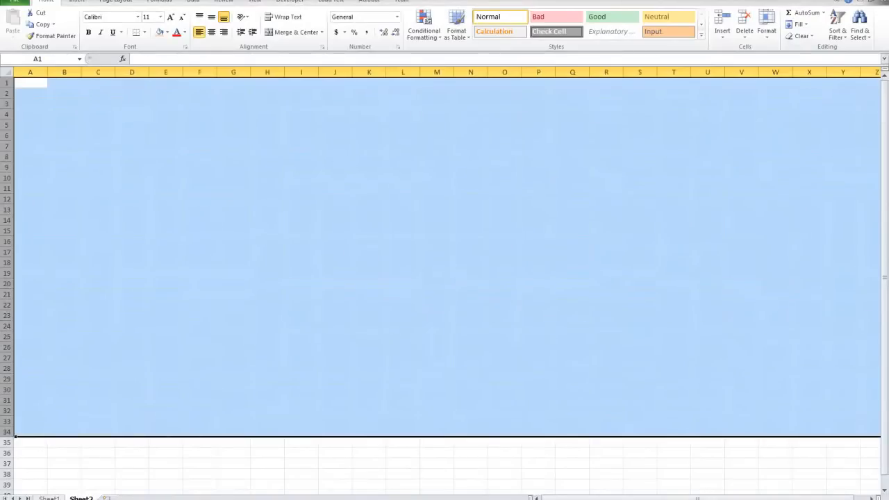
# Make the "9) Aging Formula" row bold in the topic list on Sheet1
pyautogui.click(49, 498)
pyautogui.click(8, 304)
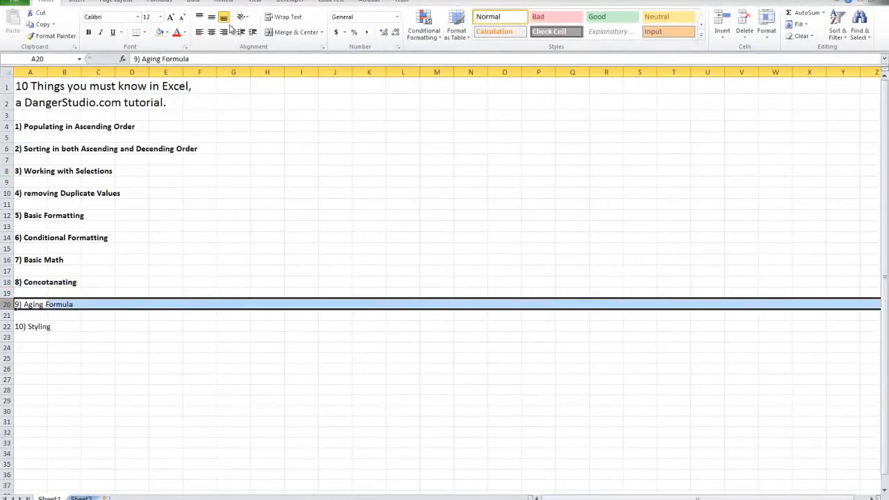
pyautogui.click(89, 33)
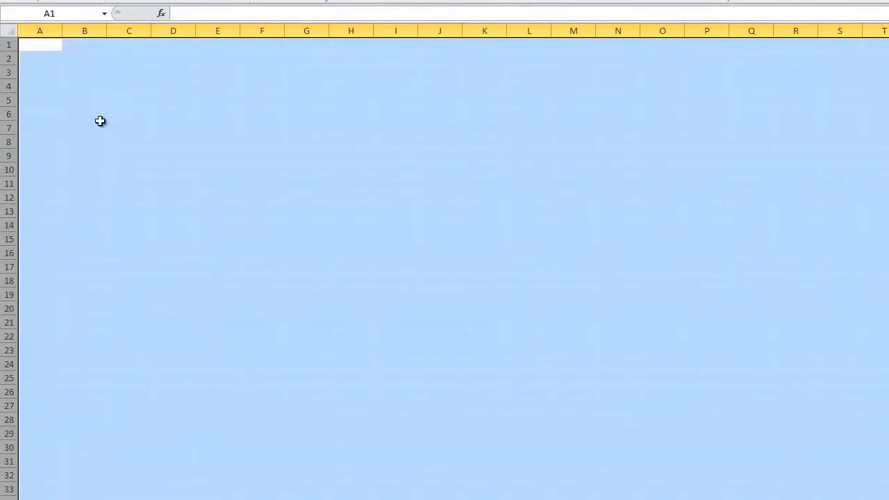
# Enter the date of birth in cell A1 of Sheet2
pyautogui.moveTo(100, 122); pyautogui.dragTo(96, 116)
pyautogui.click(38, 43)
pyautogui.click(78, 45)
pyautogui.click(37, 42)
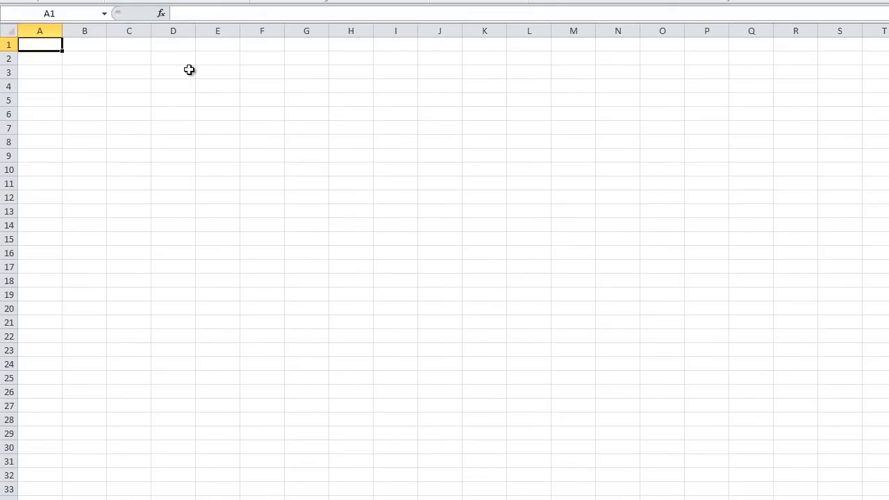
pyautogui.write('1/1/1982')
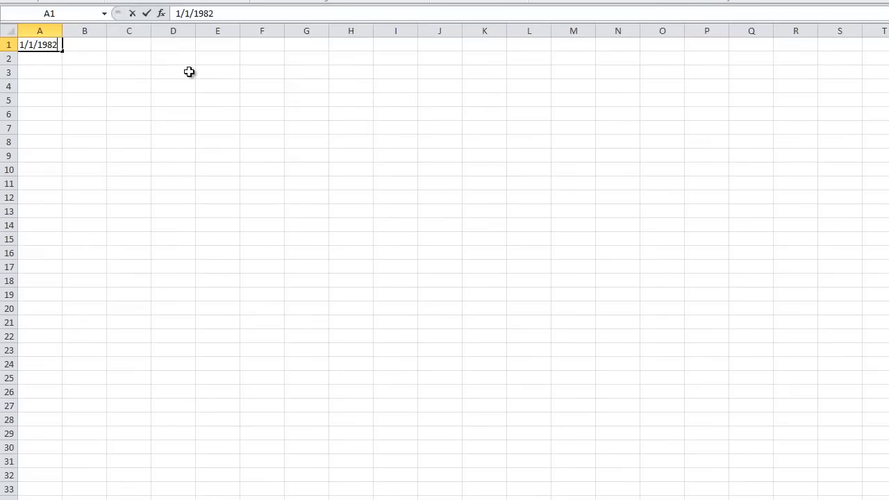
pyautogui.click(189, 71)
# Clear the leftover concatenation formula from C1 and delete the whole of column C
pyautogui.click(109, 46)
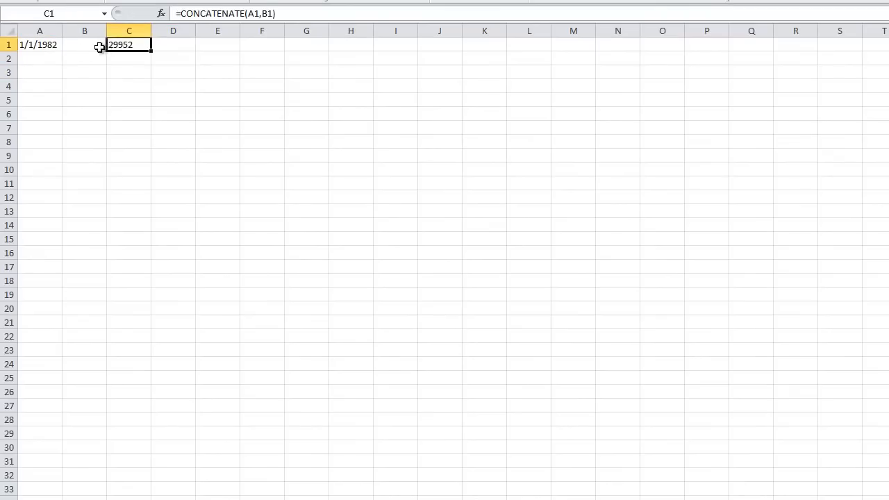
pyautogui.press('Delete')
pyautogui.click(84, 72)
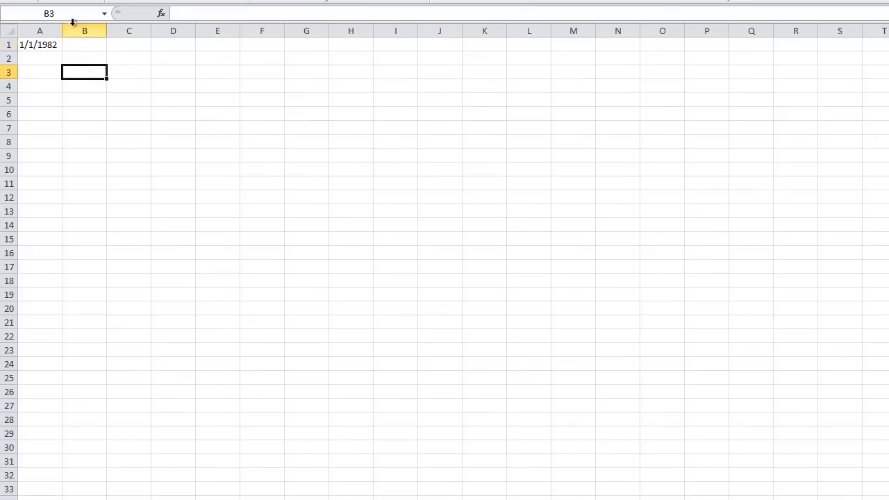
pyautogui.moveTo(105, 30); pyautogui.dragTo(107, 30)
pyautogui.rightClick(123, 34)
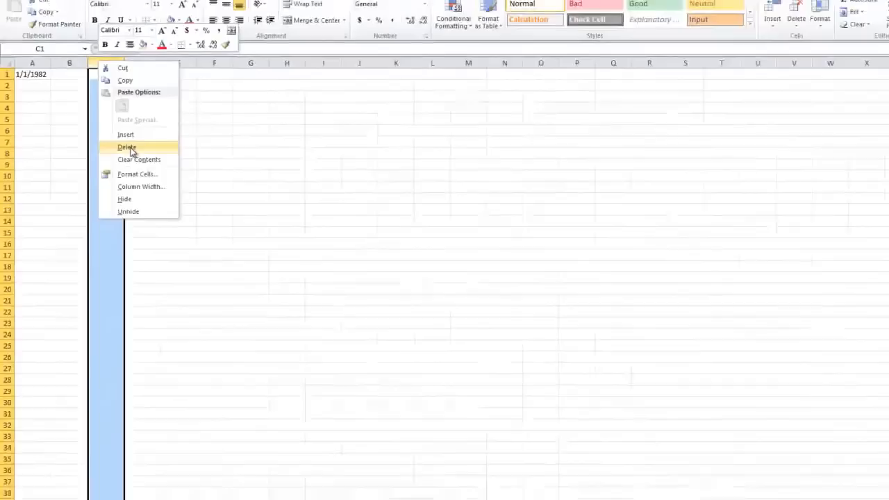
pyautogui.click(123, 151)
pyautogui.click(133, 154)
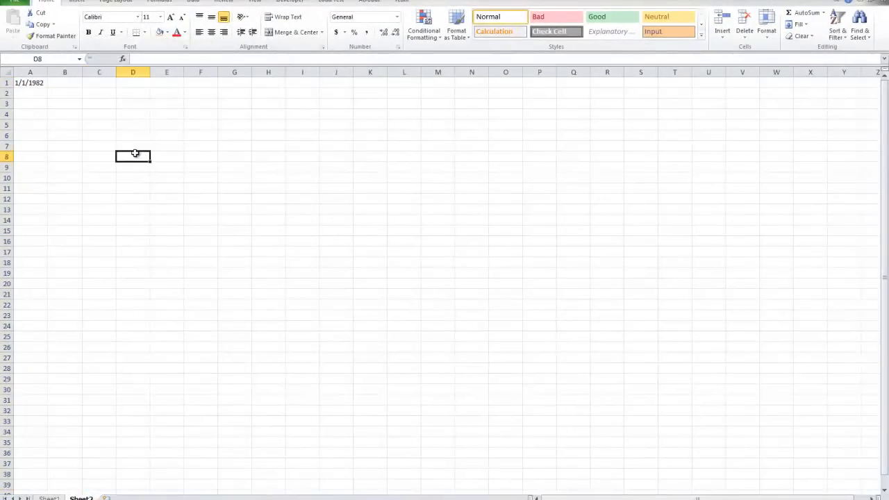
pyautogui.click(22, 83)
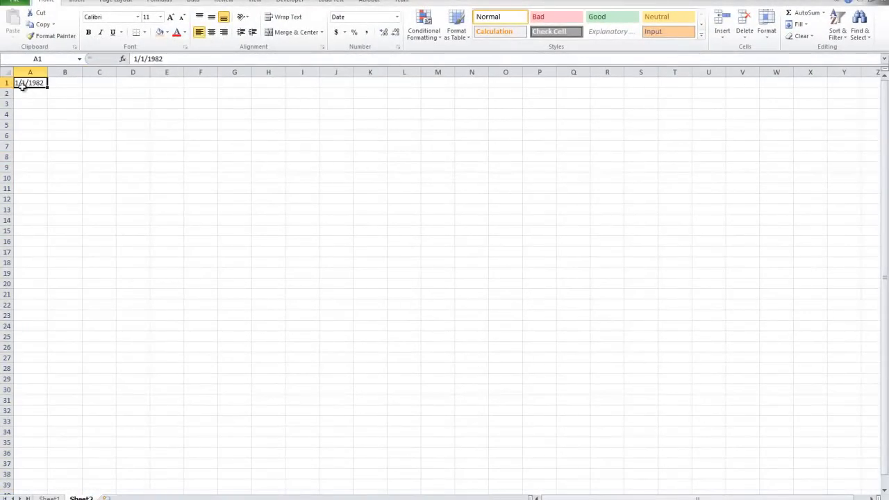
pyautogui.click(57, 86)
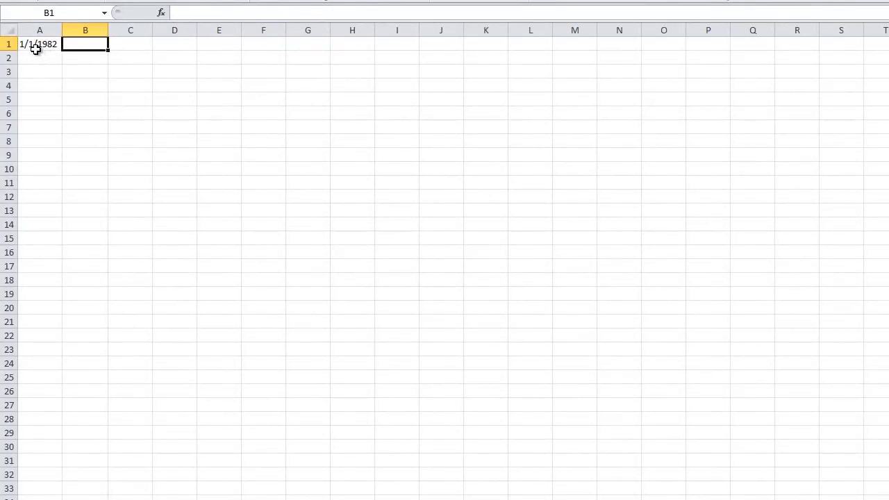
pyautogui.click(87, 81)
pyautogui.click(47, 47)
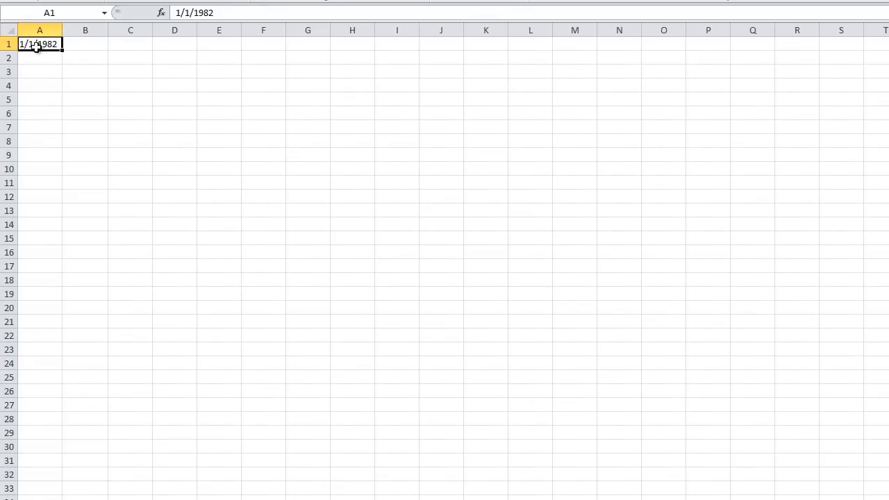
# Enter the formula =TODAY()-A1 in cell B1 to calculate the age of the date in A1
pyautogui.click(74, 42)
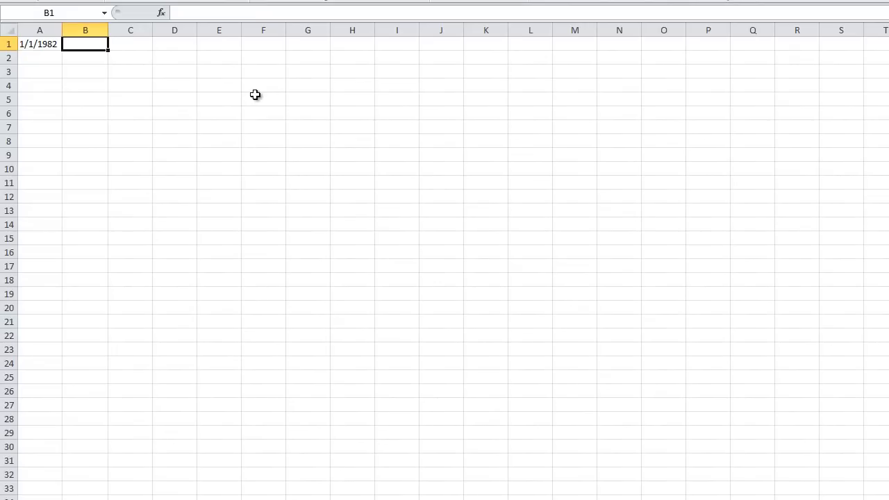
pyautogui.click(354, 170)
pyautogui.click(84, 46)
pyautogui.write('=T')
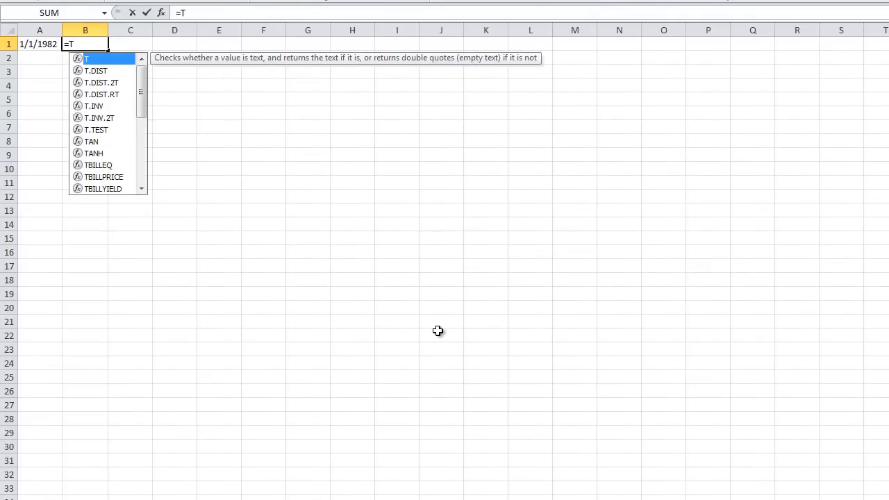
pyautogui.write('oda')
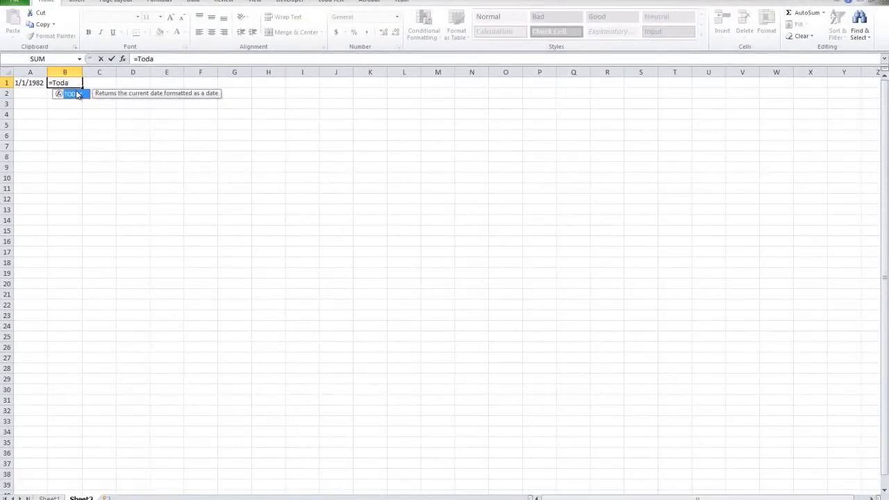
pyautogui.doubleClick(77, 95)
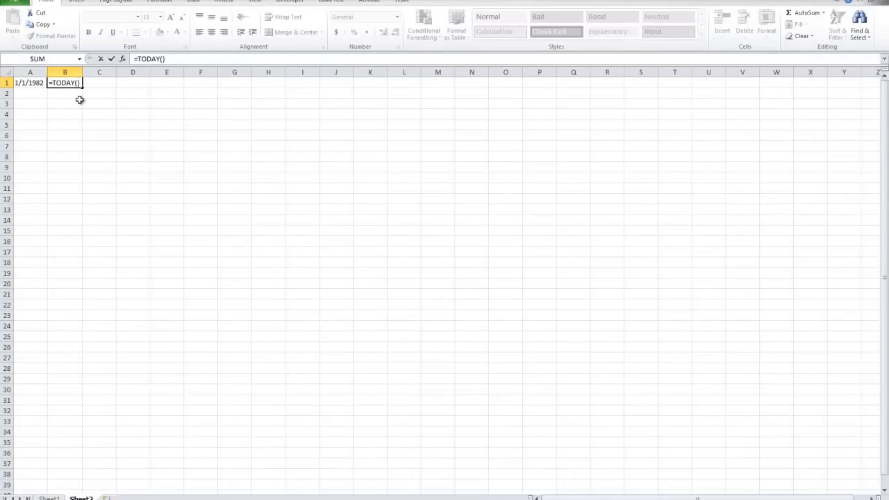
pyautogui.write('-')
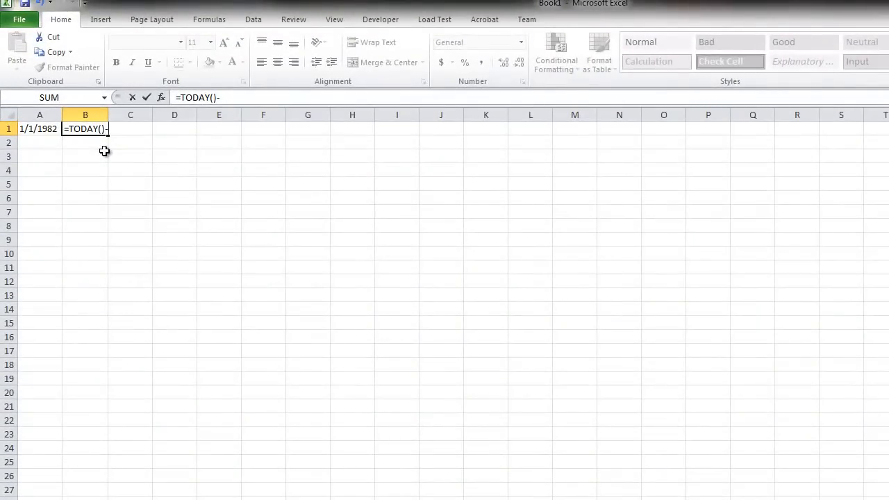
pyautogui.write('A1')
pyautogui.press('Return')
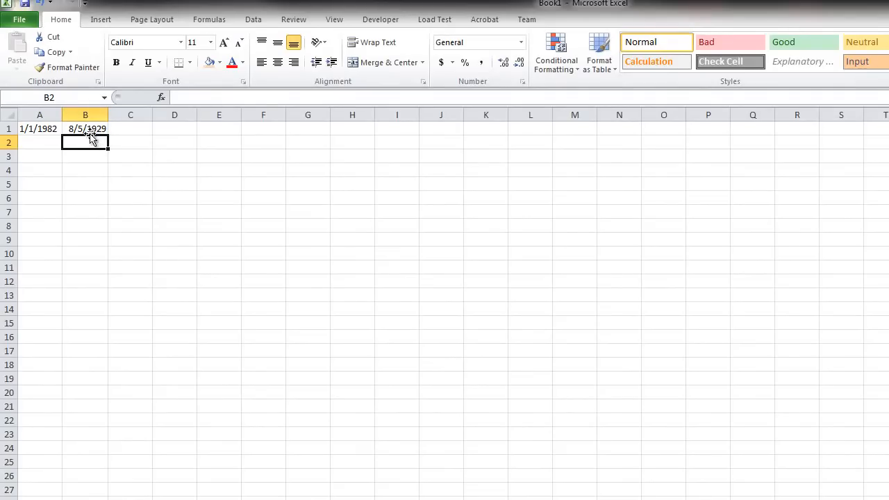
pyautogui.click(92, 128)
pyautogui.click(43, 131)
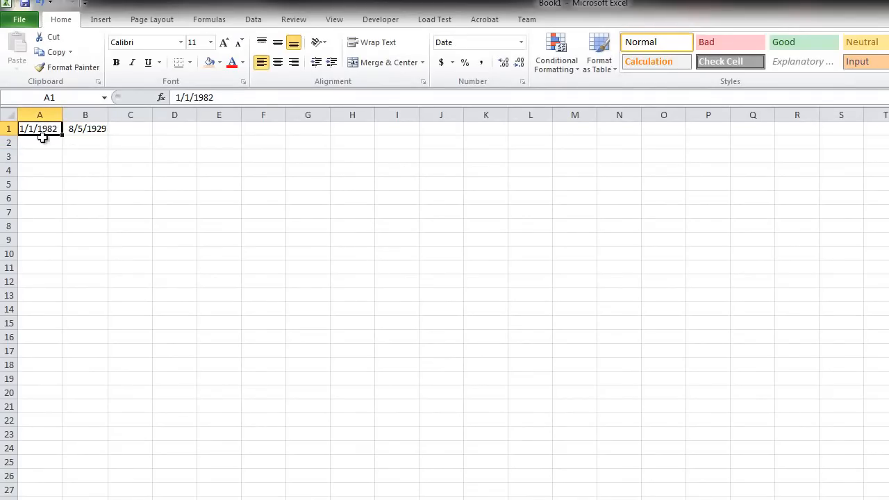
pyautogui.click(74, 131)
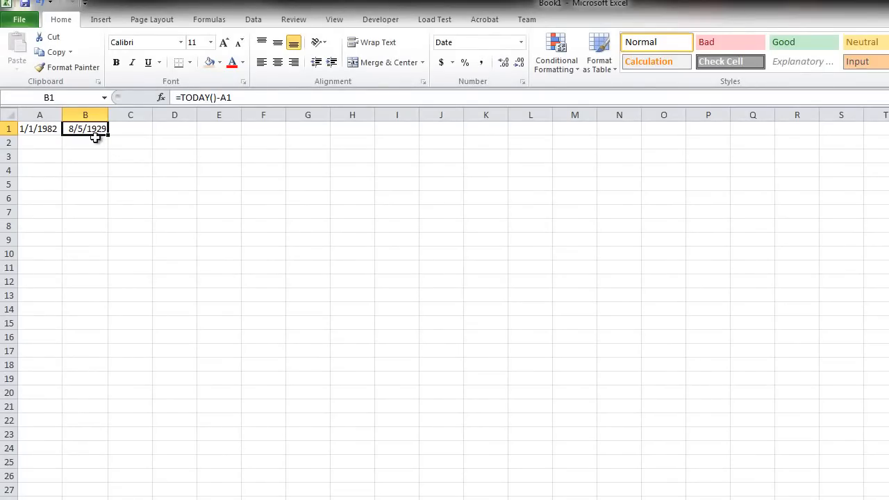
# Format column B as Number with 0 decimal places
pyautogui.click(90, 157)
pyautogui.click(86, 130)
pyautogui.rightClick(86, 114)
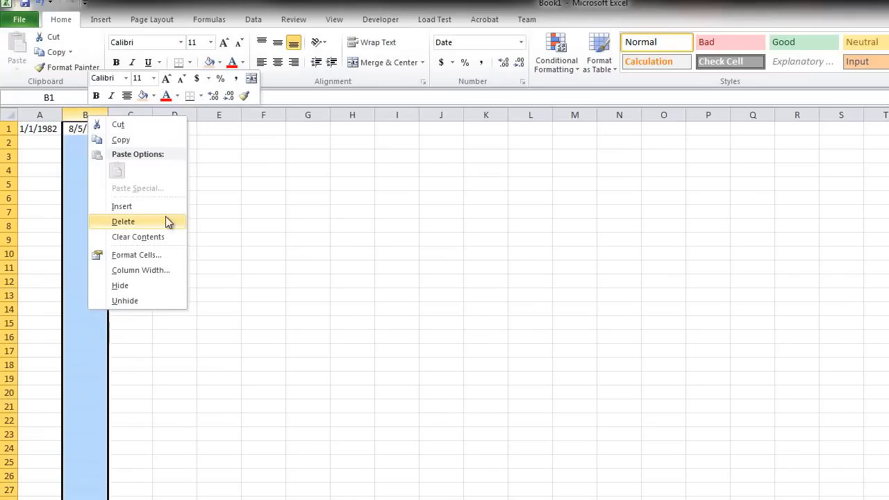
pyautogui.click(143, 255)
pyautogui.moveTo(69, 94); pyautogui.dragTo(247, 99)
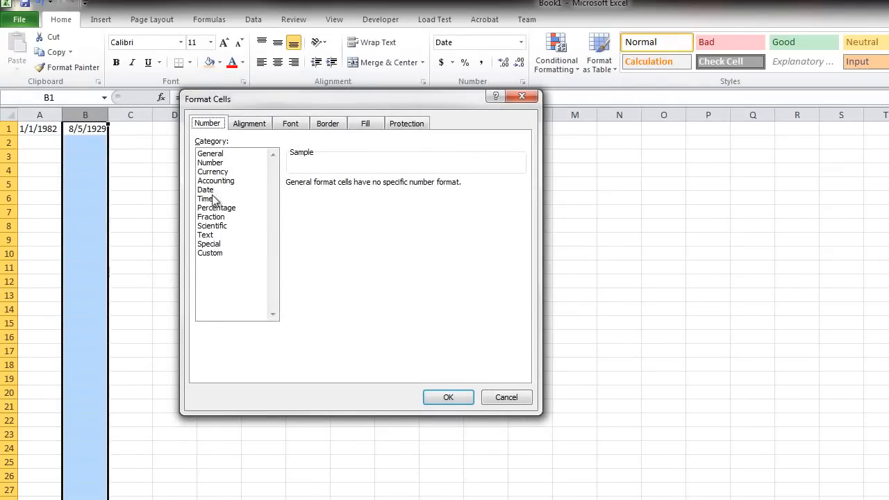
pyautogui.click(220, 164)
pyautogui.click(375, 189)
pyautogui.click(376, 188)
pyautogui.click(375, 322)
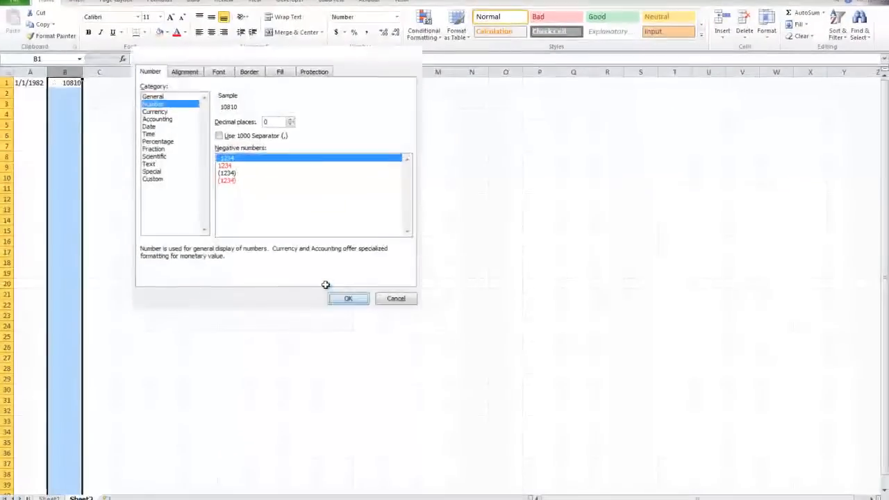
pyautogui.click(72, 144)
pyautogui.click(70, 97)
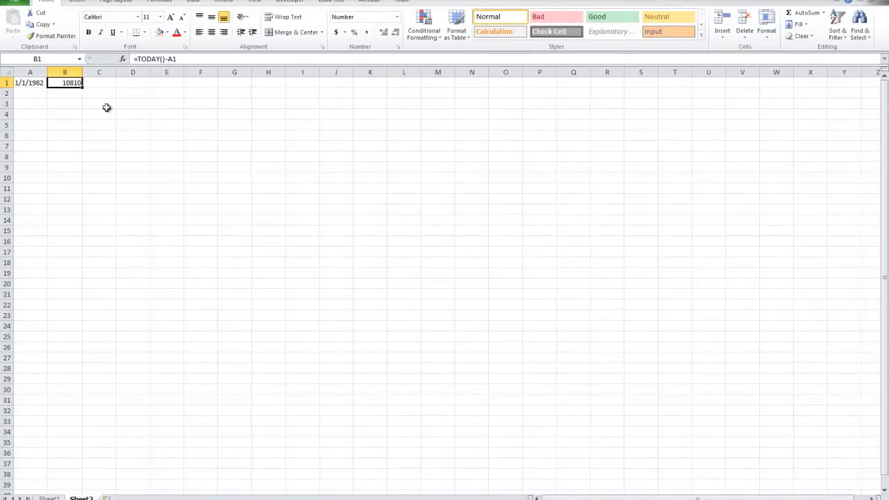
# Enter the date 8/1/2011 in cell A3
pyautogui.click(106, 107)
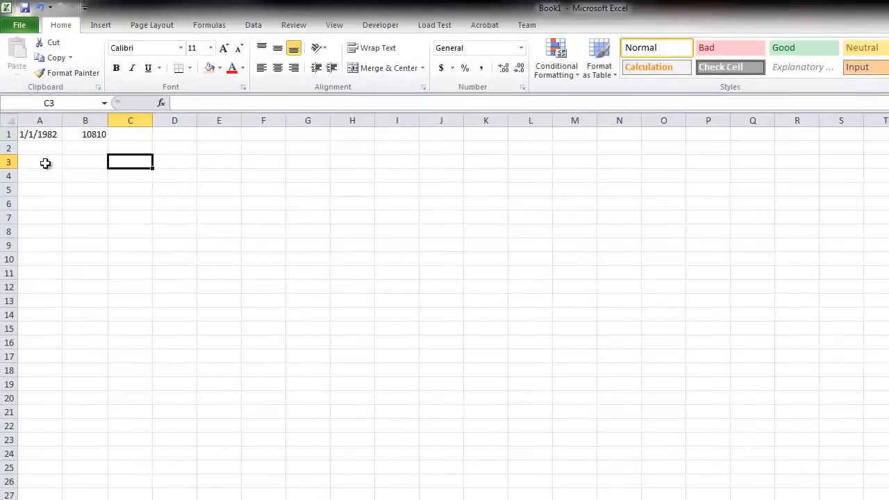
pyautogui.click(46, 163)
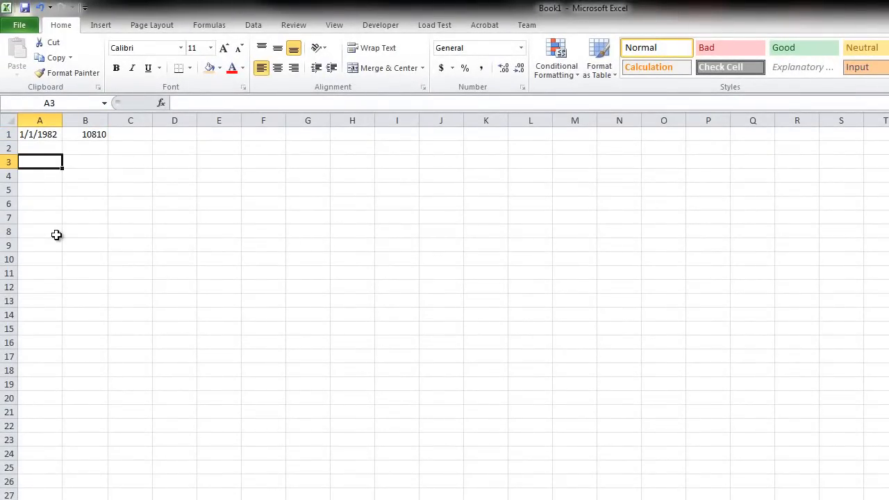
pyautogui.write('8/1/2011')
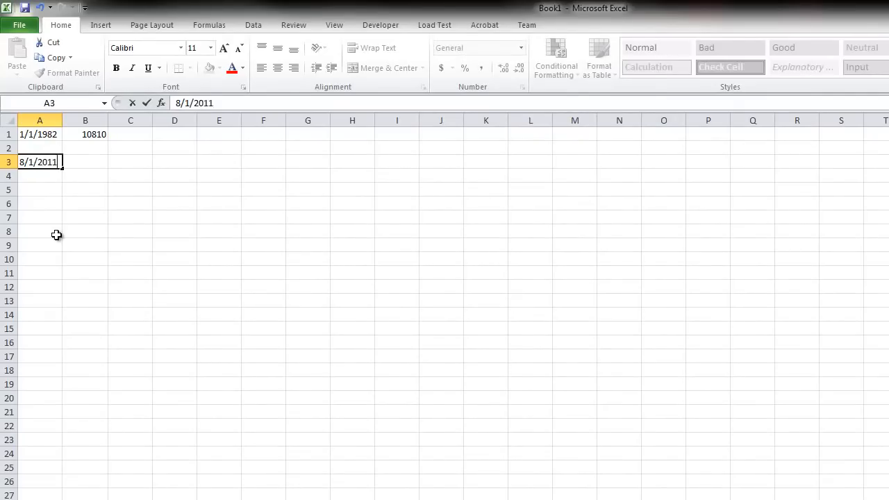
pyautogui.press('Return')
pyautogui.click(43, 161)
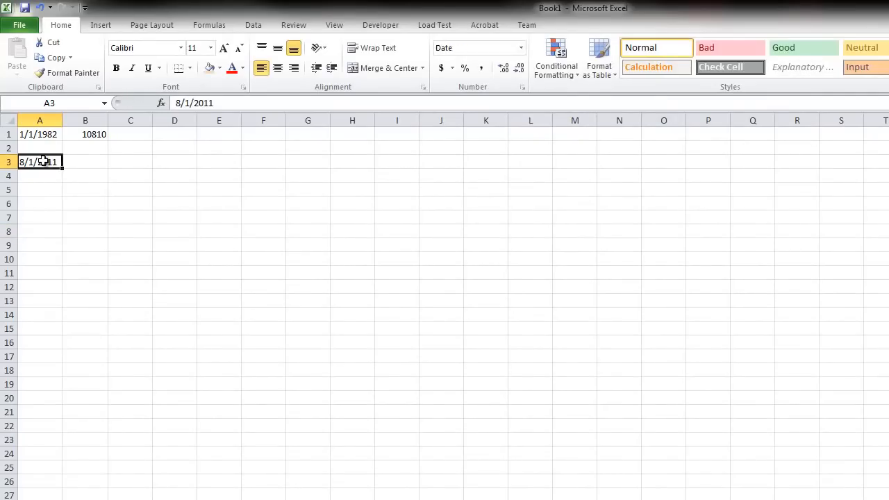
pyautogui.click(164, 341)
# Enter the formula =TODAY()-A3 in cell B3 to count the days since the date in A3
pyautogui.click(78, 163)
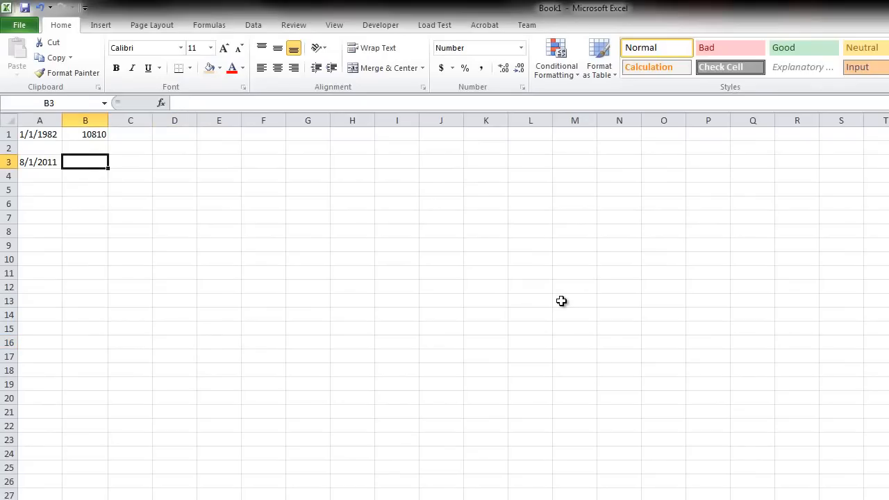
pyautogui.write('=Today')
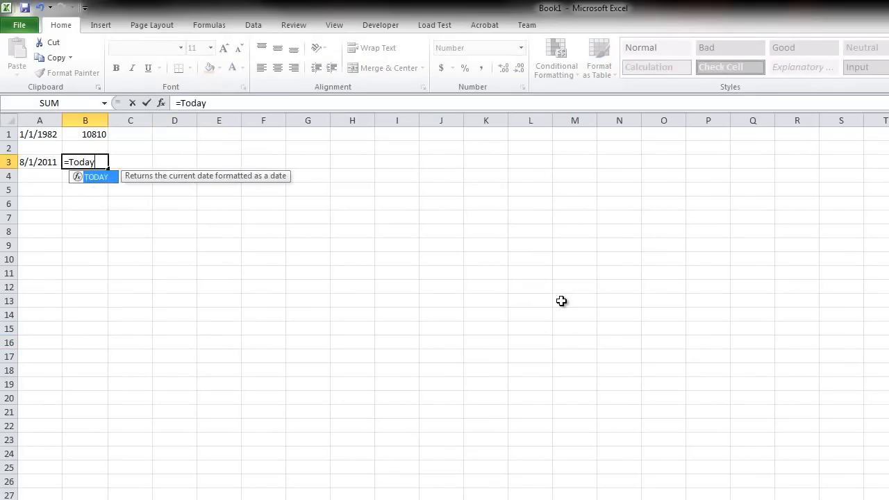
pyautogui.write('(')
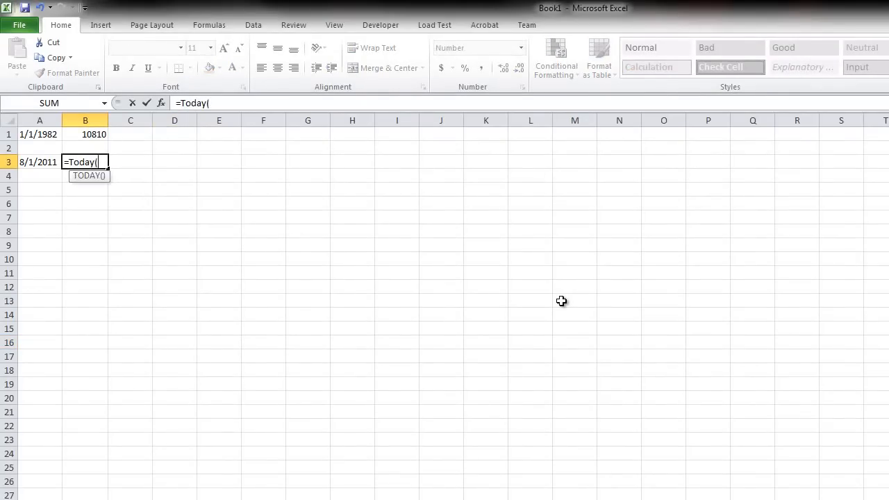
pyautogui.write(')-A3')
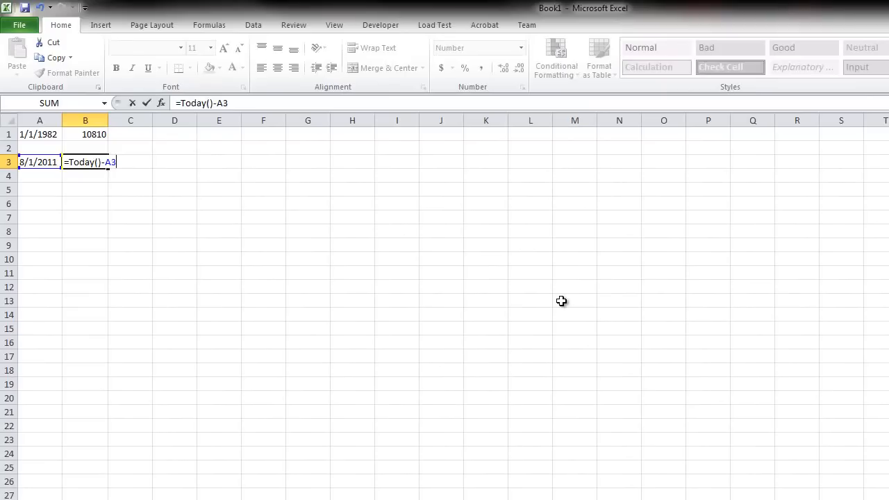
pyautogui.press('Return')
pyautogui.click(91, 165)
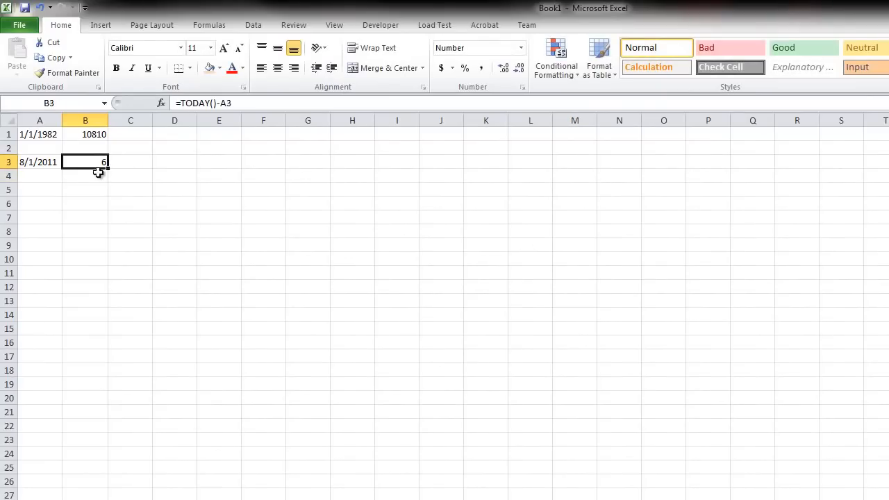
pyautogui.click(44, 160)
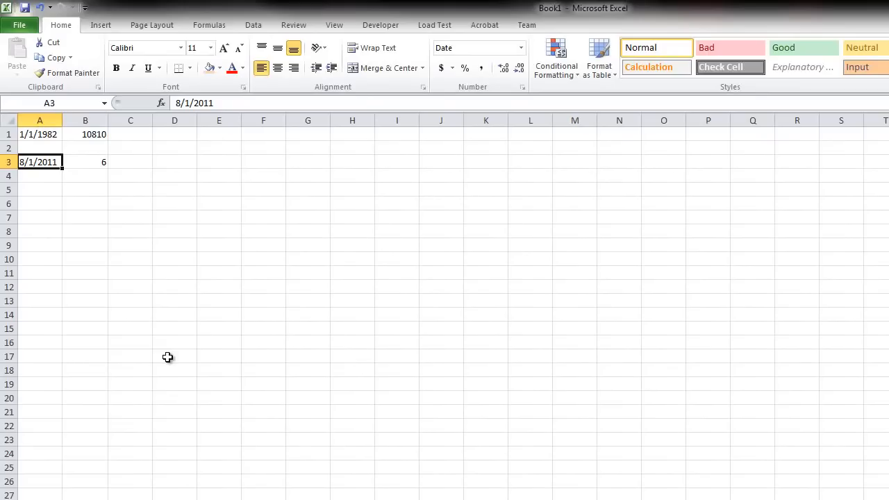
pyautogui.moveTo(176, 351); pyautogui.dragTo(237, 260)
pyautogui.click(176, 270)
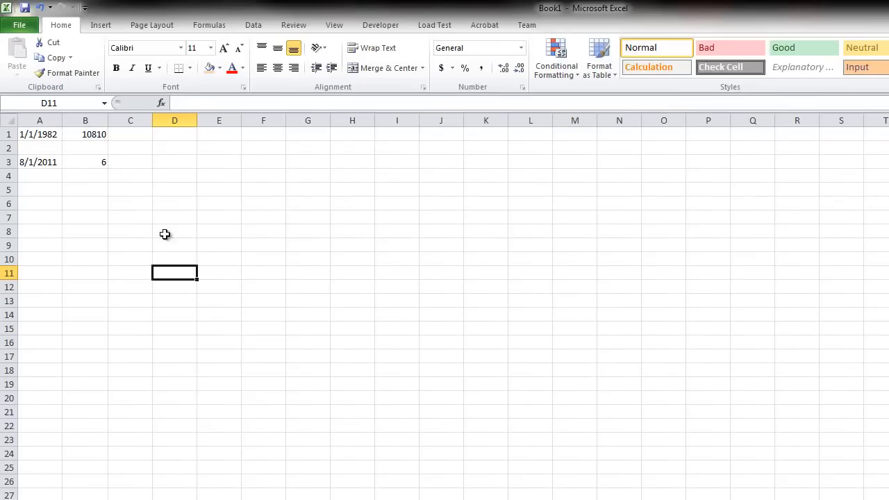
pyautogui.click(121, 233)
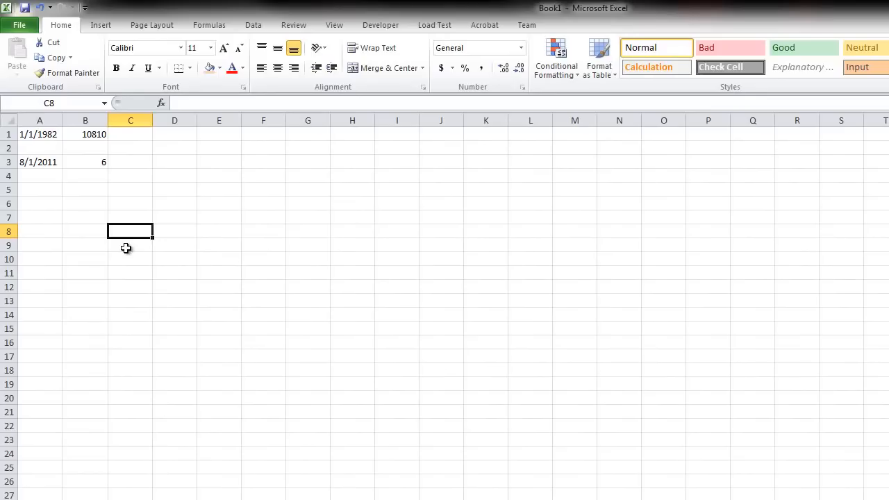
# Delete columns A through E on Sheet2 to remove the aging example
pyautogui.moveTo(74, 221); pyautogui.dragTo(6, 123)
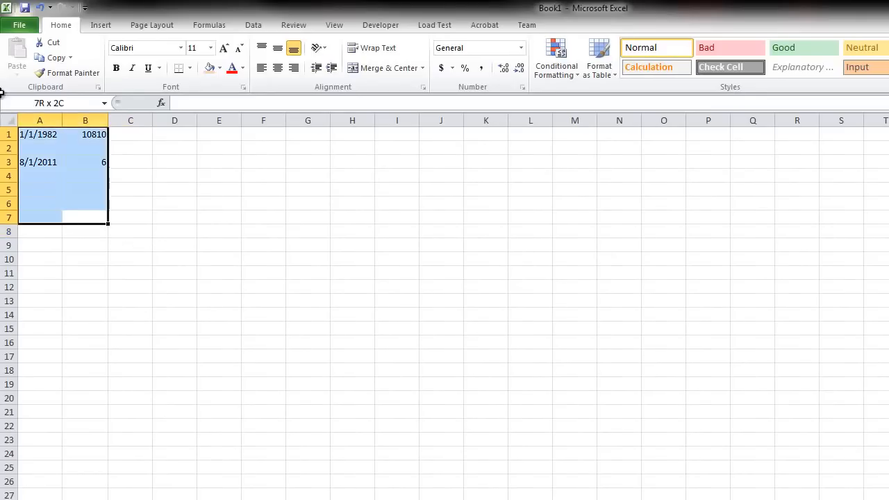
pyautogui.click(236, 273)
pyautogui.moveTo(125, 219); pyautogui.dragTo(25, 131)
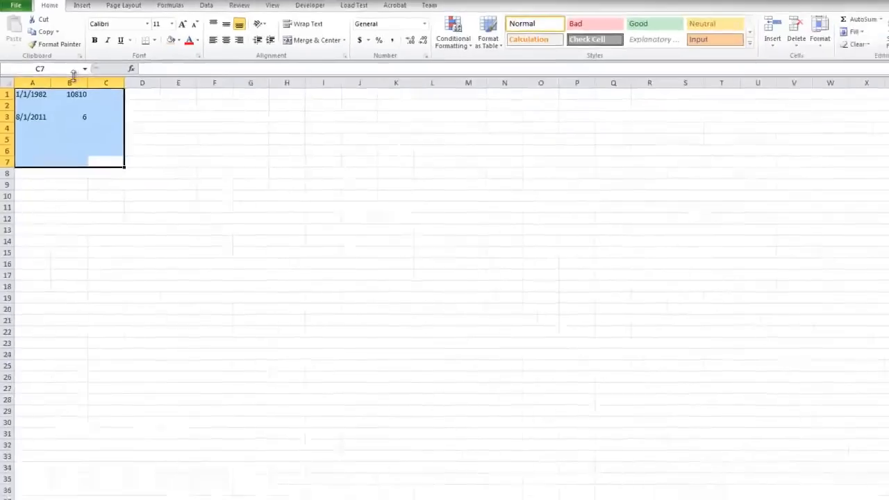
pyautogui.rightClick(89, 120)
pyautogui.moveTo(27, 73); pyautogui.dragTo(167, 73)
pyautogui.rightClick(99, 75)
pyautogui.click(119, 153)
pyautogui.click(81, 367)
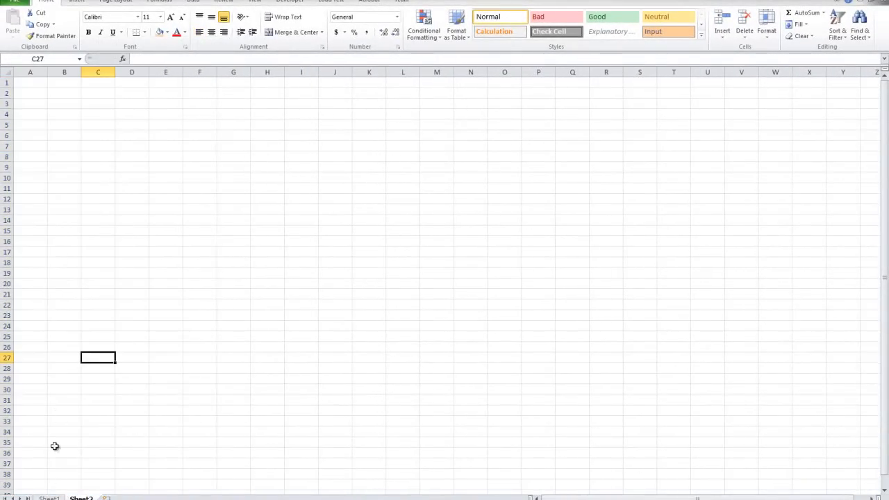
# Make the "10) Styling" row bold in the topic list on Sheet1
pyautogui.click(50, 497)
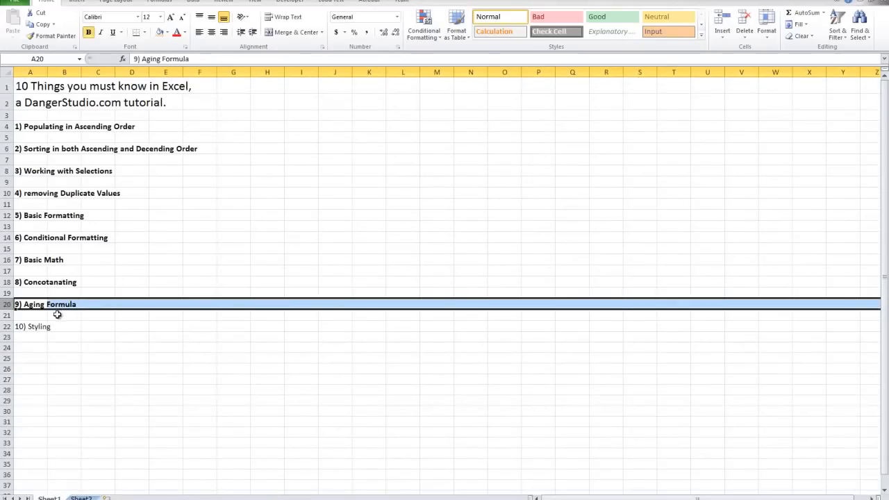
pyautogui.click(5, 326)
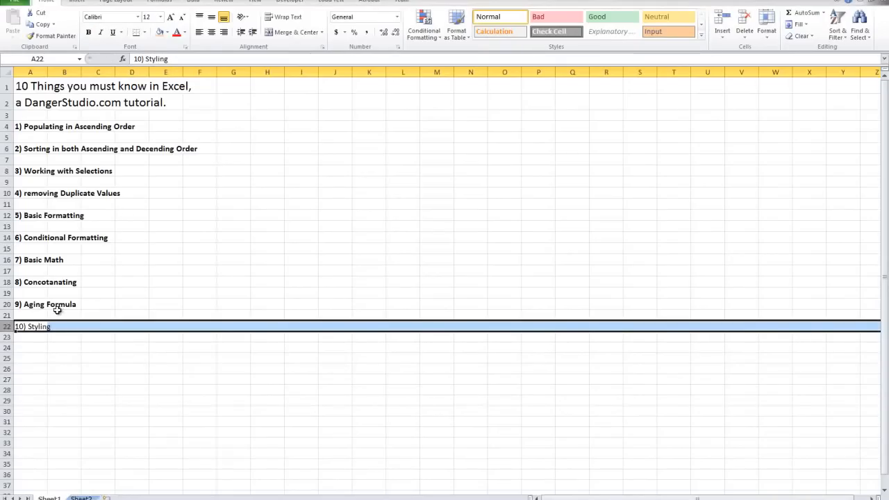
pyautogui.moveTo(57, 308); pyautogui.dragTo(40, 159)
pyautogui.click(132, 463)
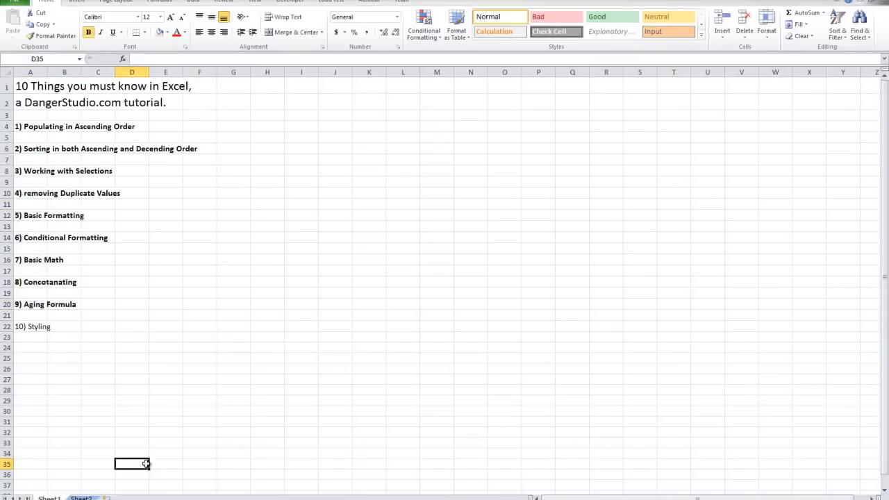
pyautogui.click(7, 327)
pyautogui.click(88, 32)
pyautogui.click(97, 347)
# Widen column A on Sheet1 to roughly the width of the topic list entries
pyautogui.click(35, 316)
pyautogui.moveTo(47, 73); pyautogui.dragTo(174, 72)
pyautogui.click(31, 339)
# Give the "10) Styling" cell A22 a red font color and a light orange fill
pyautogui.click(36, 327)
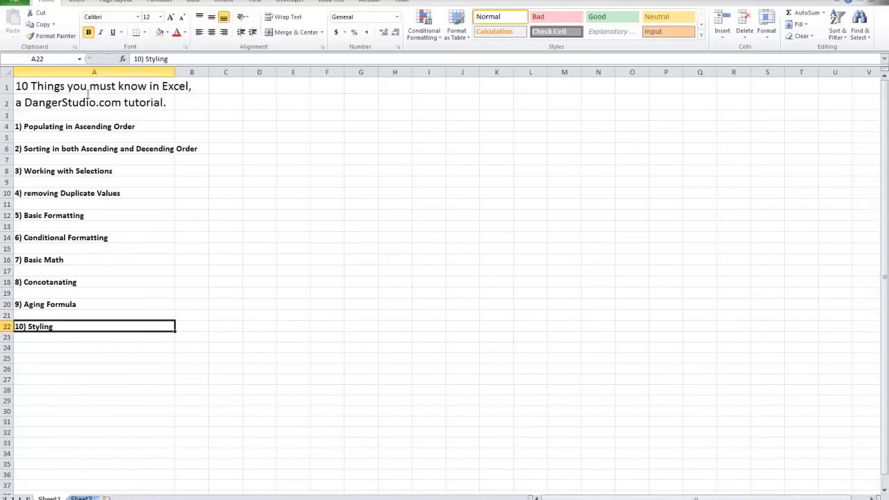
pyautogui.click(186, 33)
pyautogui.click(185, 121)
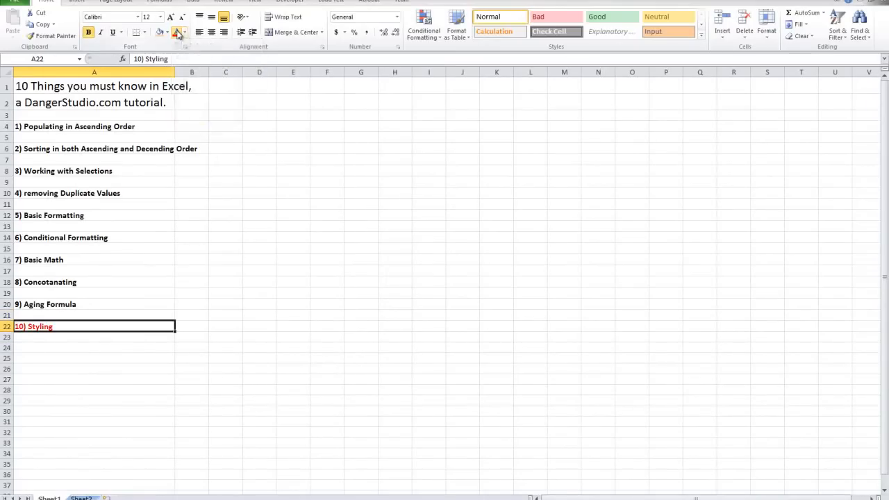
pyautogui.click(159, 32)
pyautogui.click(116, 260)
# Give the "9) Aging Formula" cell A20 a light blue fill and an olive green font color
pyautogui.click(83, 303)
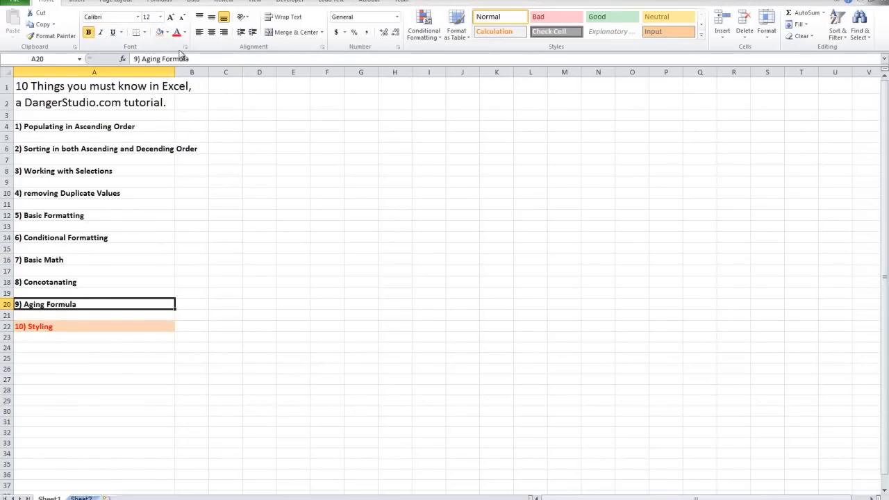
pyautogui.click(167, 32)
pyautogui.click(186, 73)
pyautogui.click(185, 32)
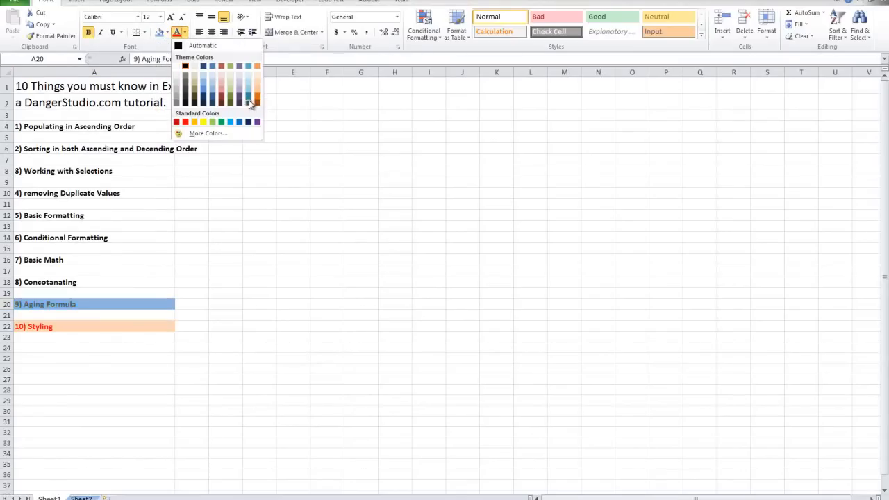
pyautogui.click(230, 75)
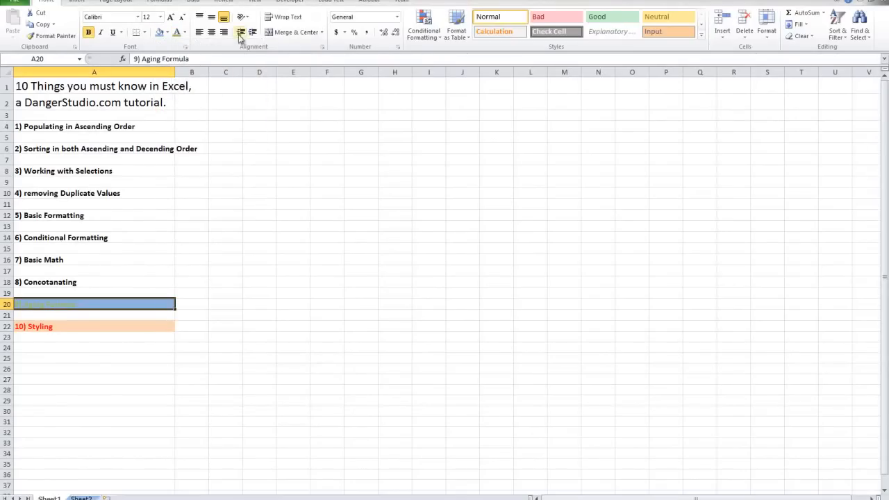
# Change the font color of the "9) Aging Formula" cell A20 to the darkest tan theme shade
pyautogui.click(184, 32)
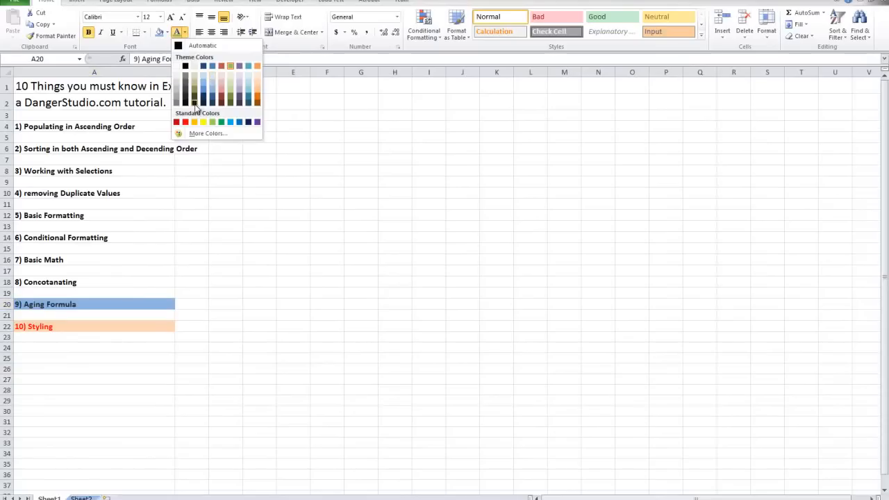
pyautogui.click(194, 102)
pyautogui.click(143, 252)
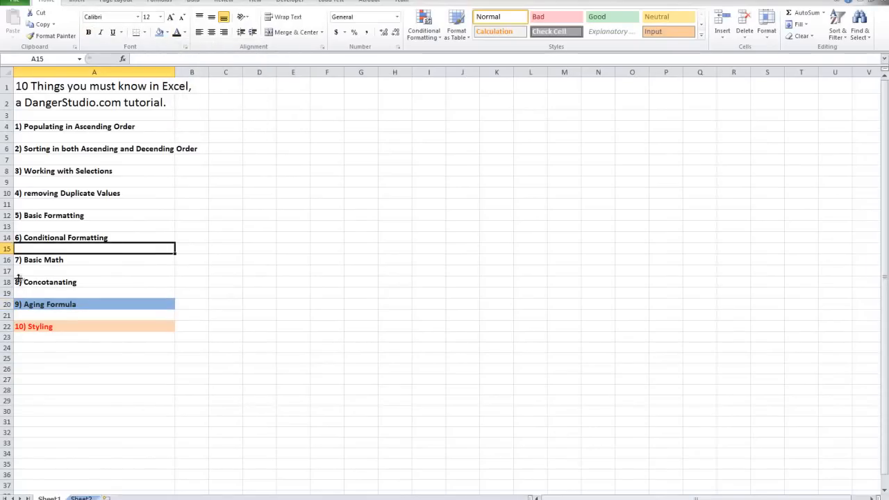
pyautogui.click(4, 281)
pyautogui.click(190, 205)
pyautogui.moveTo(194, 337); pyautogui.dragTo(25, 37)
pyautogui.click(290, 290)
# Apply the Good cell style to "6) Conditional Formatting" in A14 and the Heading 1 style to "7) Basic Math" in A16
pyautogui.click(96, 238)
pyautogui.click(627, 16)
pyautogui.click(167, 258)
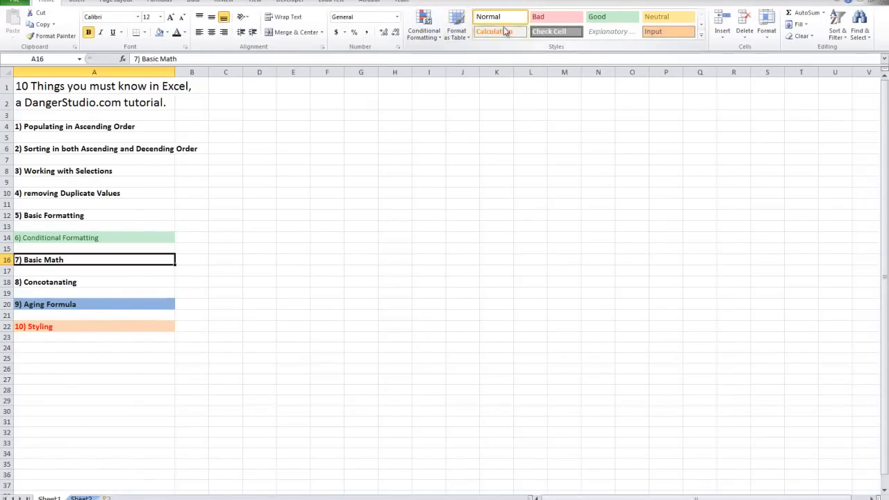
pyautogui.click(701, 35)
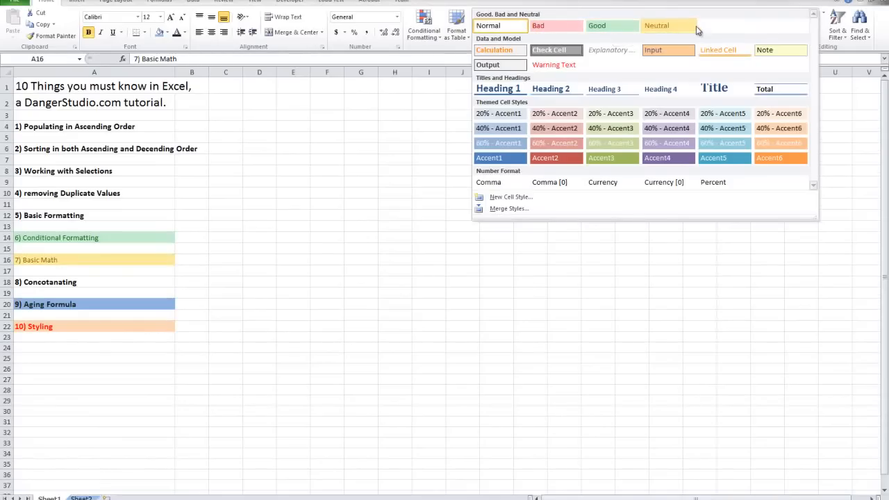
pyautogui.click(515, 89)
pyautogui.click(159, 179)
pyautogui.click(28, 204)
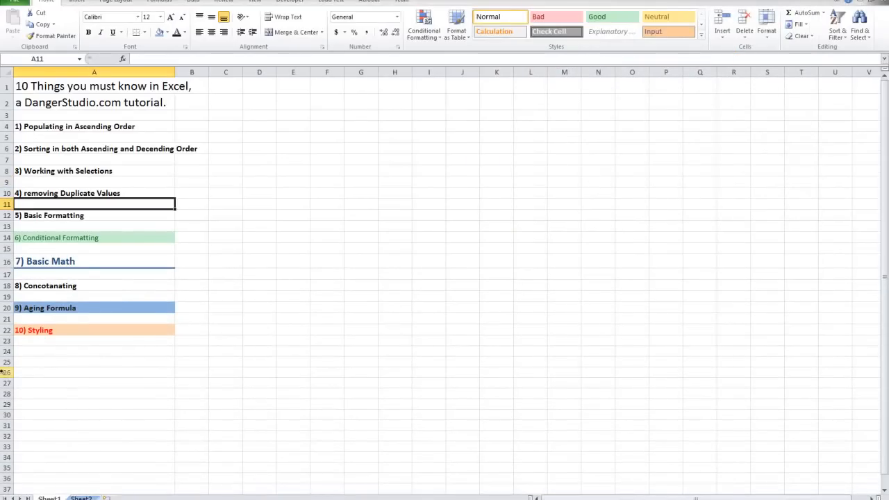
# AutoFit the width of column A on Sheet1 to its longest entry
pyautogui.moveTo(25, 331); pyautogui.dragTo(197, 63)
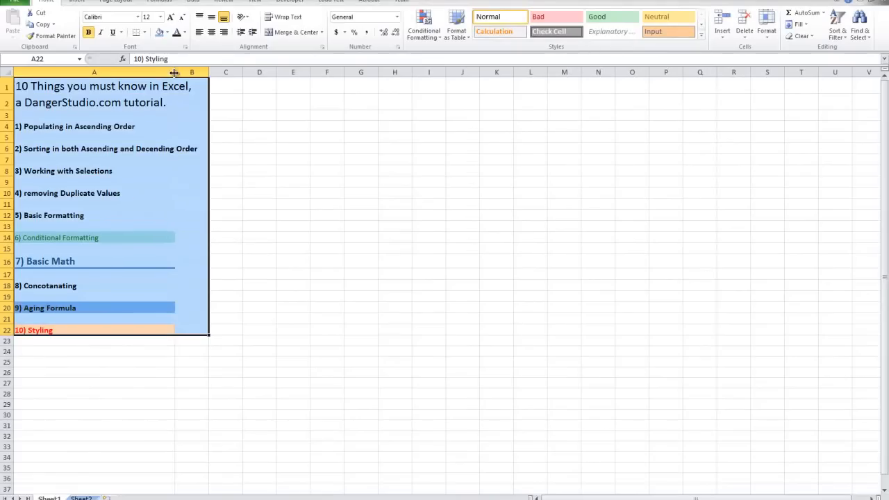
pyautogui.doubleClick(175, 71)
pyautogui.click(114, 350)
pyautogui.moveTo(30, 331); pyautogui.dragTo(200, 26)
pyautogui.click(142, 318)
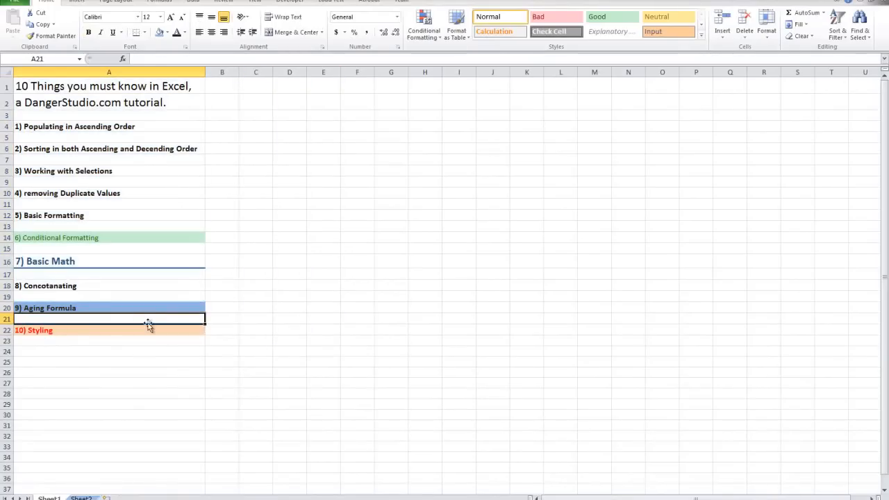
pyautogui.click(18, 348)
pyautogui.moveTo(178, 332); pyautogui.dragTo(137, 93)
pyautogui.click(158, 205)
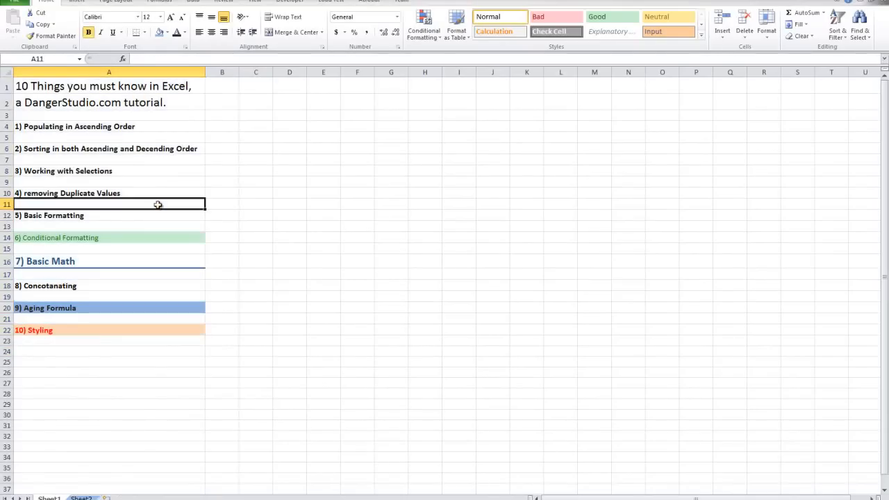
pyautogui.click(183, 412)
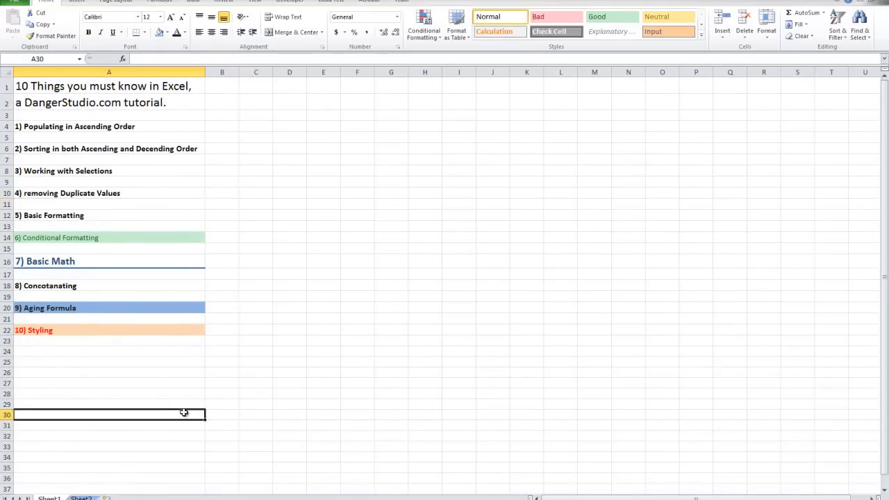
pyautogui.moveTo(196, 328); pyautogui.dragTo(59, 93)
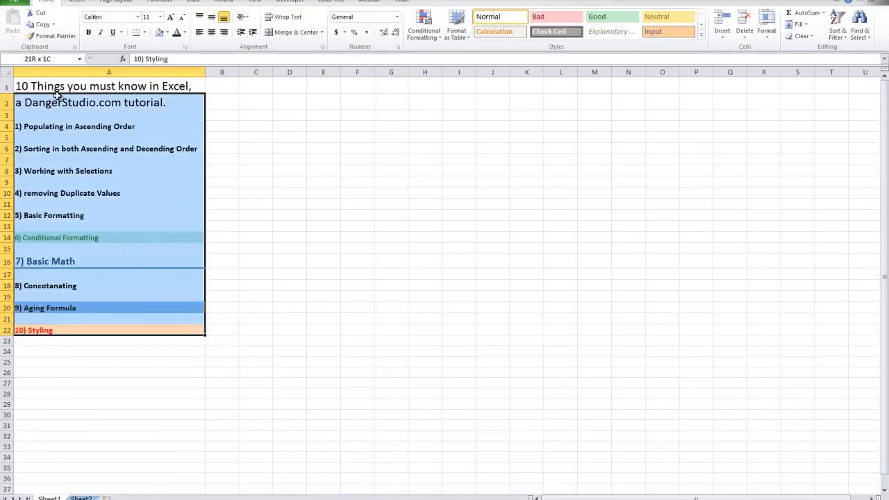
pyautogui.click(101, 182)
pyautogui.click(32, 103)
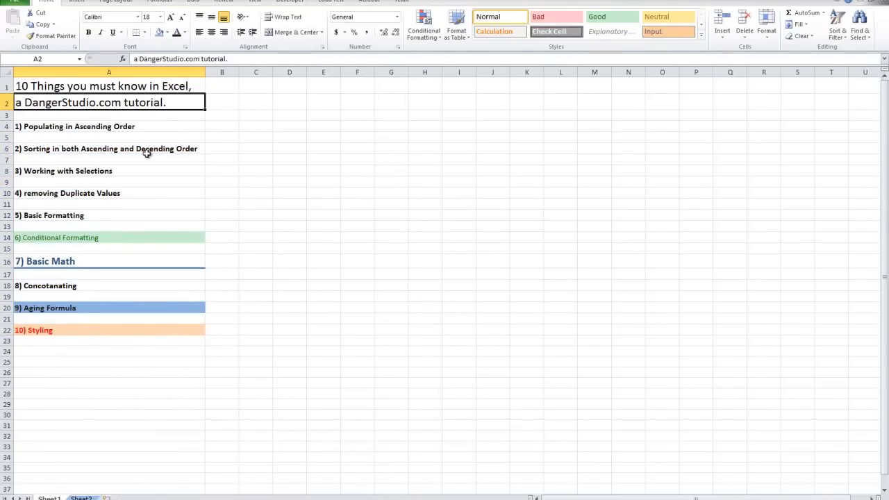
pyautogui.click(147, 215)
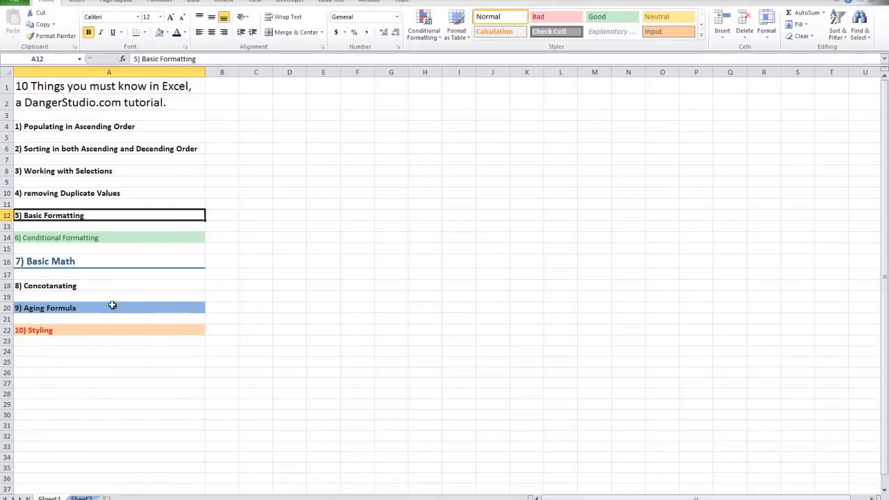
pyautogui.click(260, 297)
pyautogui.click(92, 298)
pyautogui.click(128, 182)
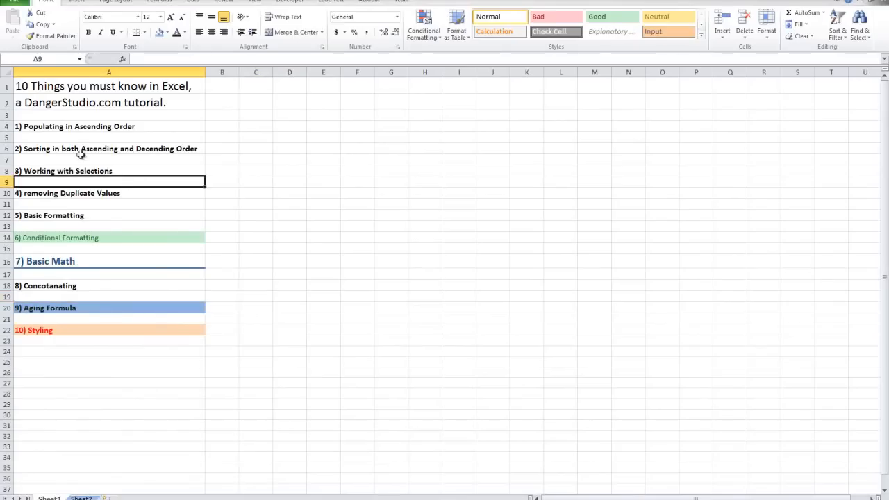
# Review the ten topic entries one by one from "1) Populating in Ascending Order" in A4 to "10) Styling" in A22
pyautogui.click(63, 129)
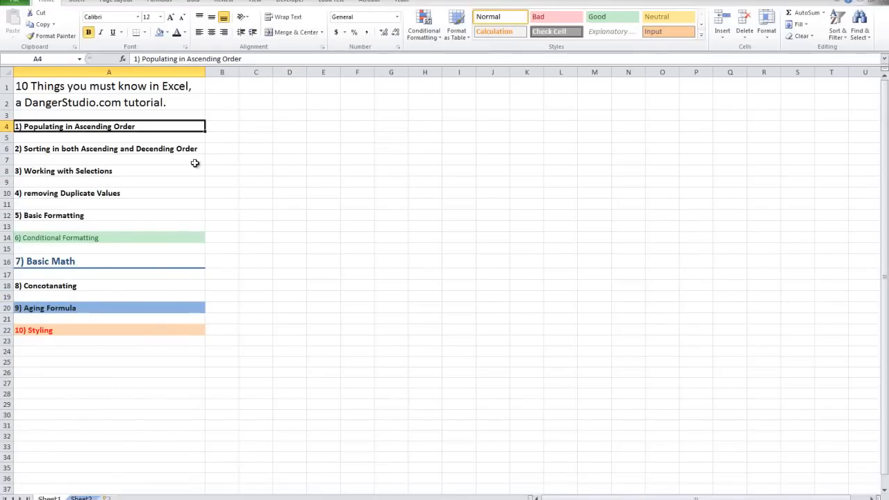
pyautogui.click(26, 151)
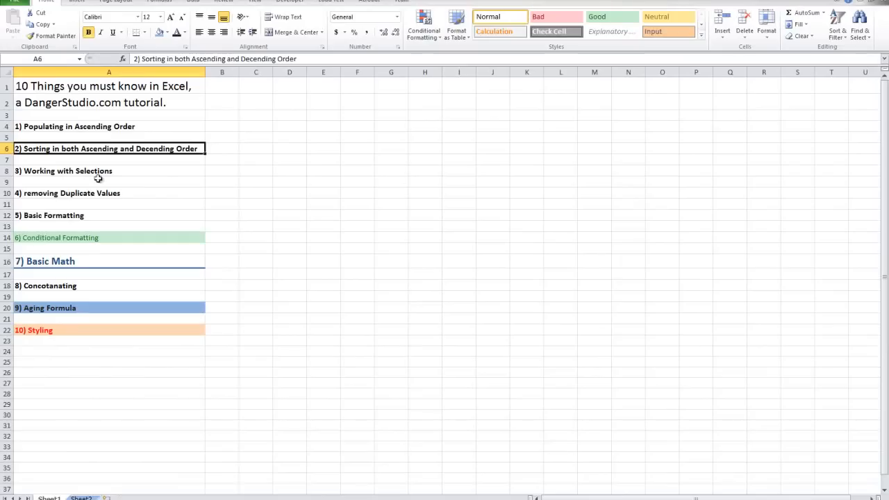
pyautogui.click(50, 175)
pyautogui.click(45, 196)
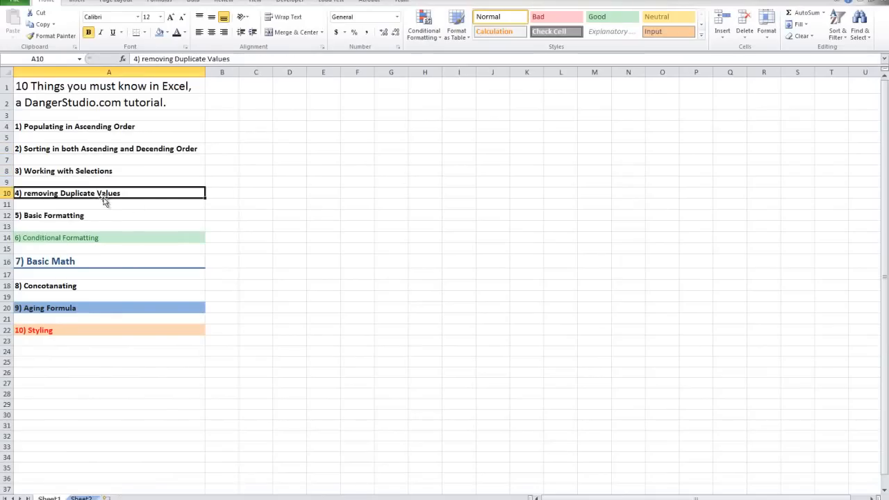
pyautogui.click(37, 224)
pyautogui.click(63, 217)
pyautogui.click(35, 248)
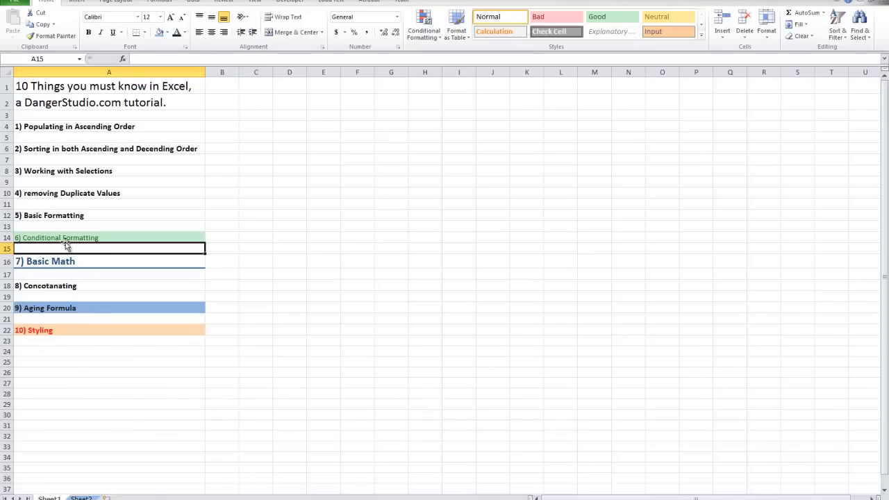
pyautogui.click(62, 238)
pyautogui.click(54, 261)
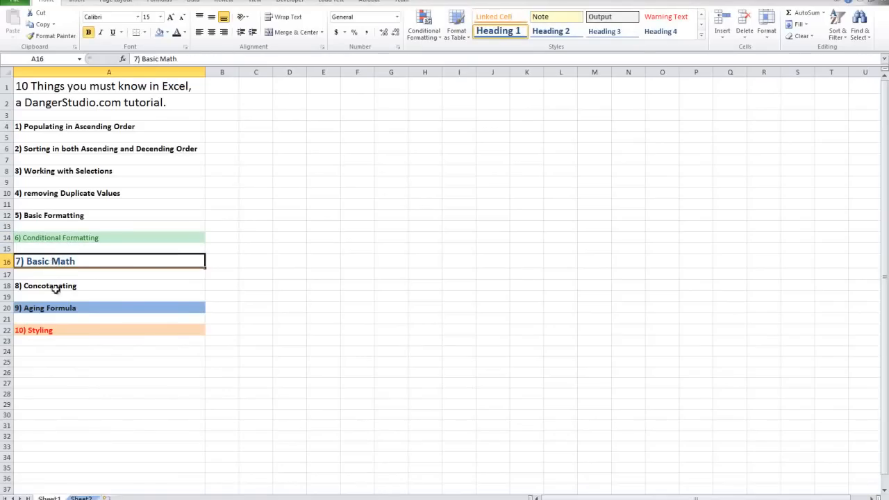
pyautogui.click(55, 287)
pyautogui.click(91, 309)
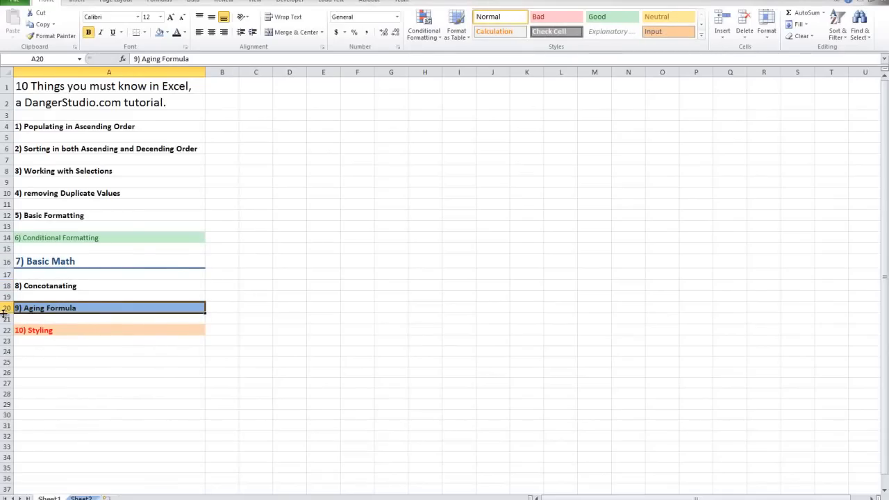
pyautogui.doubleClick(42, 308)
pyautogui.moveTo(132, 308); pyautogui.dragTo(3, 307)
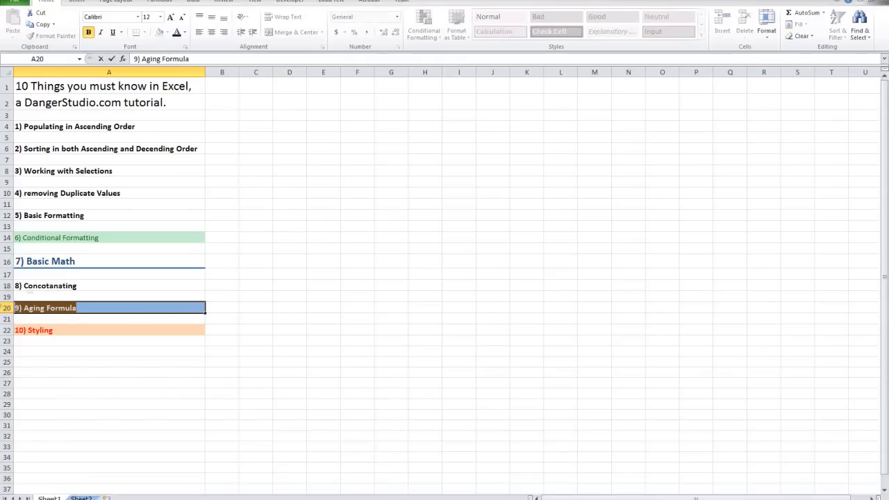
pyautogui.click(62, 329)
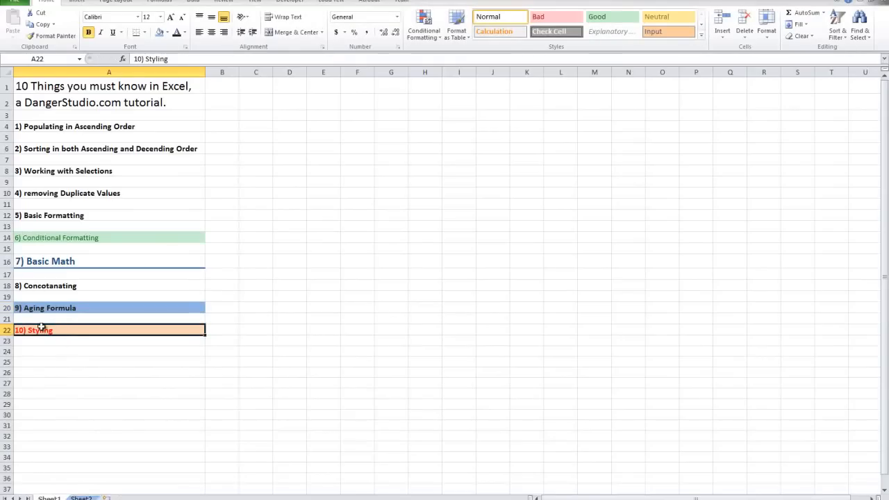
pyautogui.moveTo(41, 328); pyautogui.dragTo(32, 84)
pyautogui.moveTo(82, 56); pyautogui.dragTo(141, 88)
pyautogui.click(378, 161)
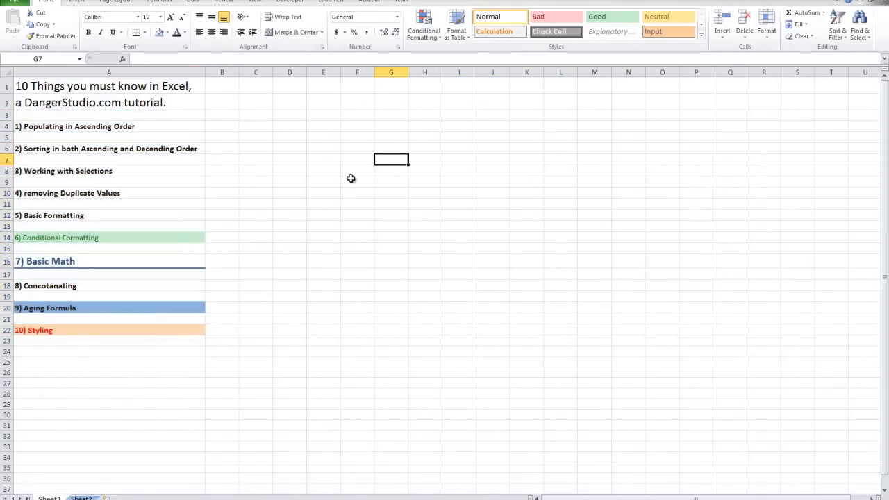
pyautogui.moveTo(19, 88); pyautogui.dragTo(105, 336)
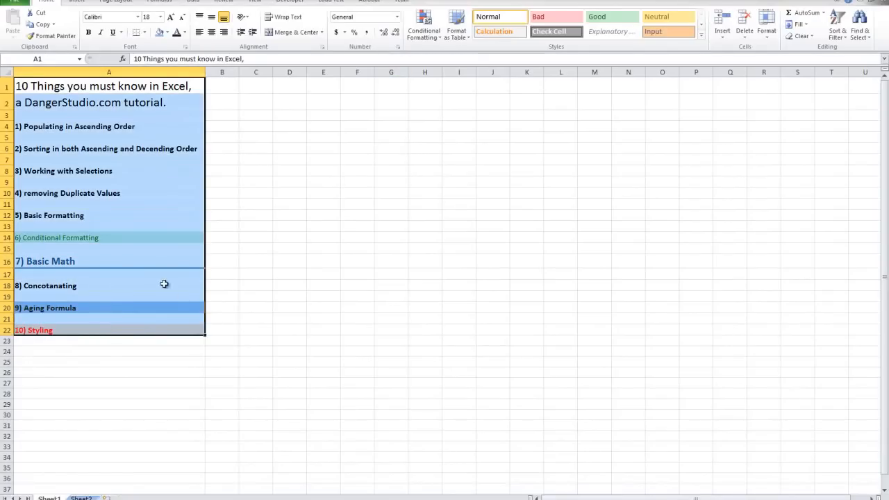
pyautogui.click(164, 284)
pyautogui.moveTo(21, 87); pyautogui.dragTo(528, 266)
pyautogui.moveTo(492, 286); pyautogui.dragTo(426, 305)
pyautogui.click(406, 311)
pyautogui.moveTo(291, 304); pyautogui.dragTo(76, 86)
pyautogui.click(357, 237)
pyautogui.moveTo(32, 330); pyautogui.dragTo(355, 71)
pyautogui.click(395, 229)
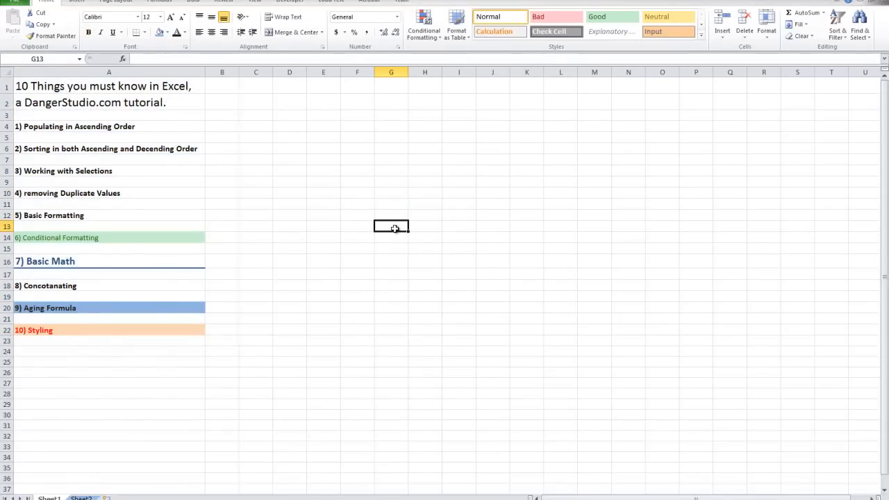